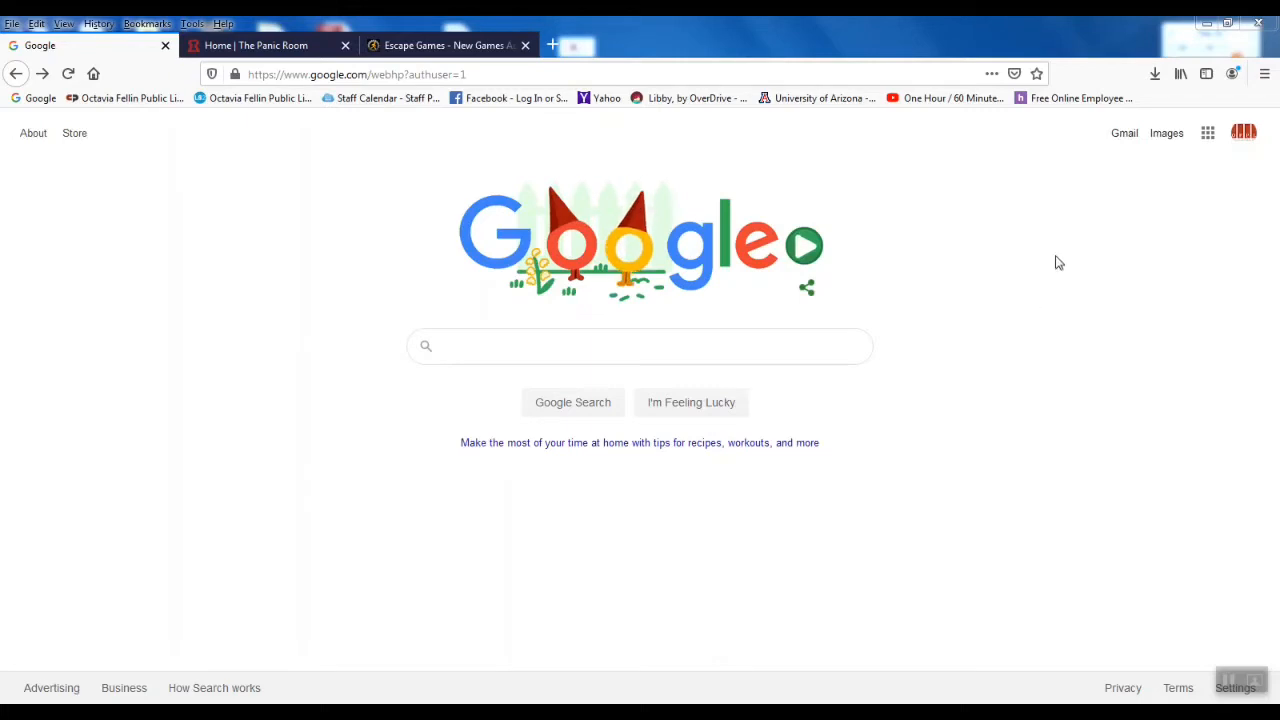
Step: Switch to Google Drive, create a new Google Forms form, and dismiss the tour offer
{"action": "left_click", "coordinate": [1210, 140]}
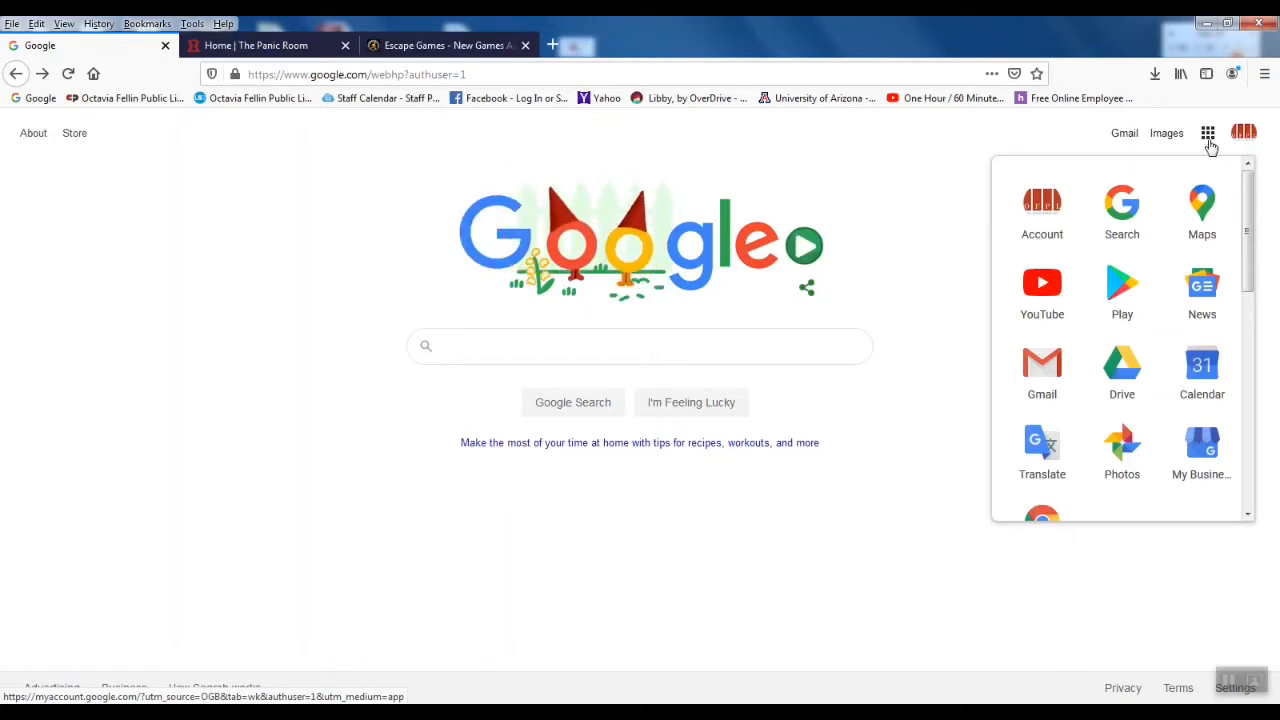
{"action": "left_click", "coordinate": [1120, 372]}
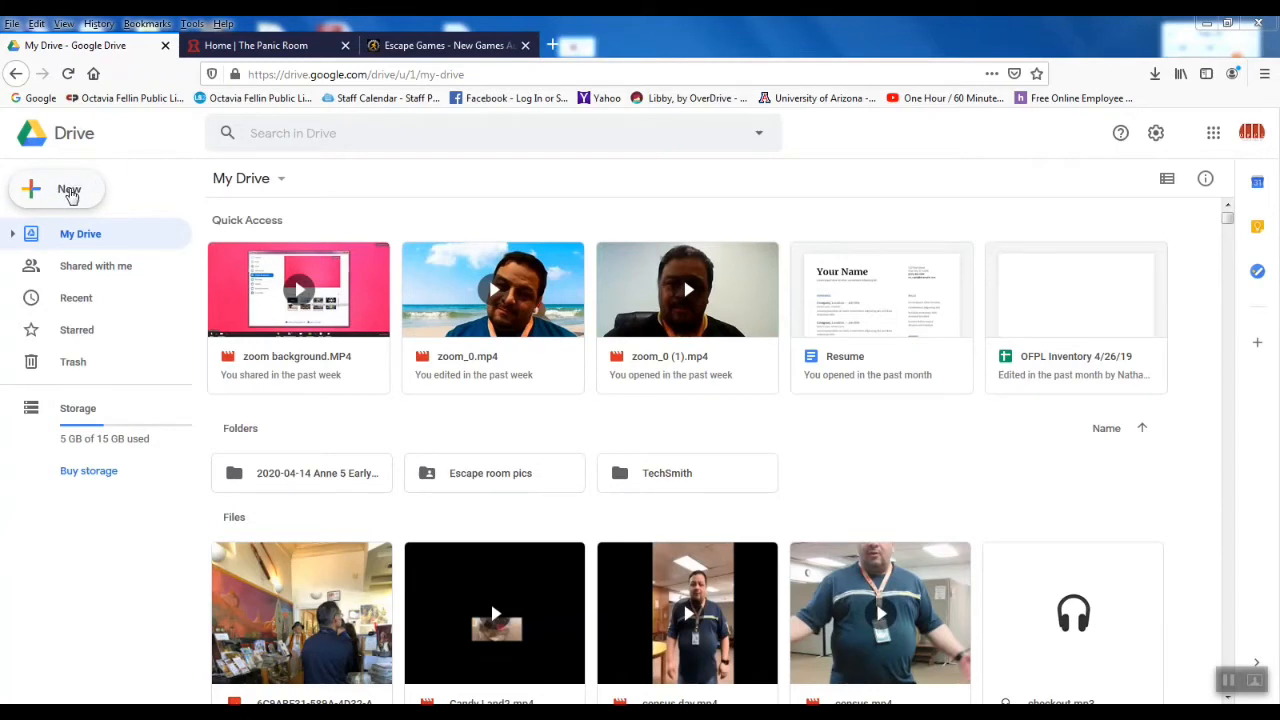
{"action": "left_click", "coordinate": [70, 193]}
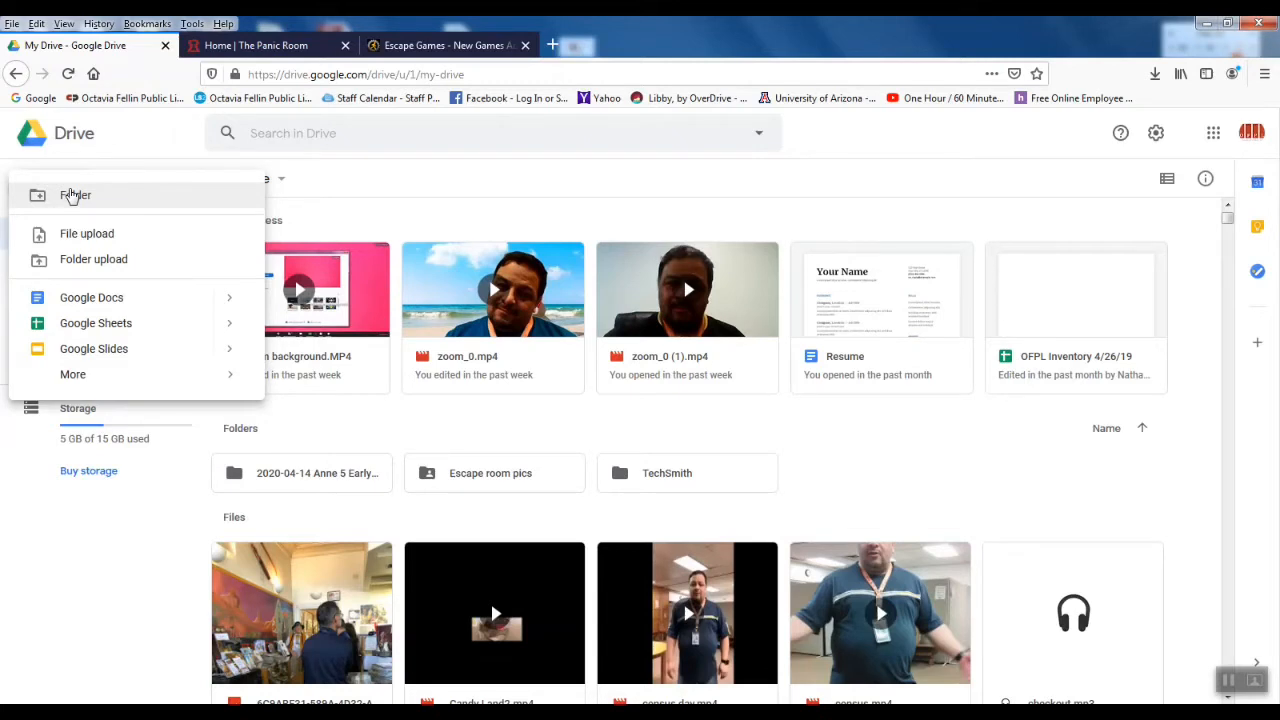
{"action": "mouse_move", "coordinate": [104, 379]}
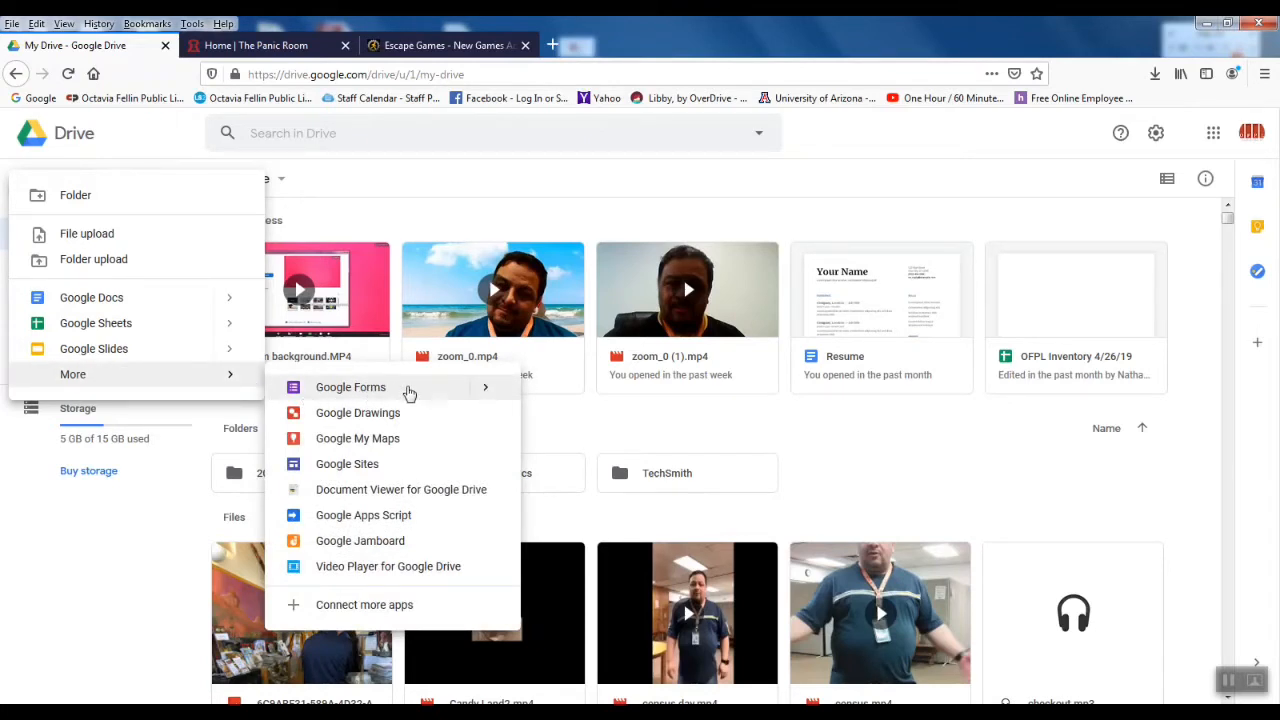
{"action": "left_click", "coordinate": [409, 391]}
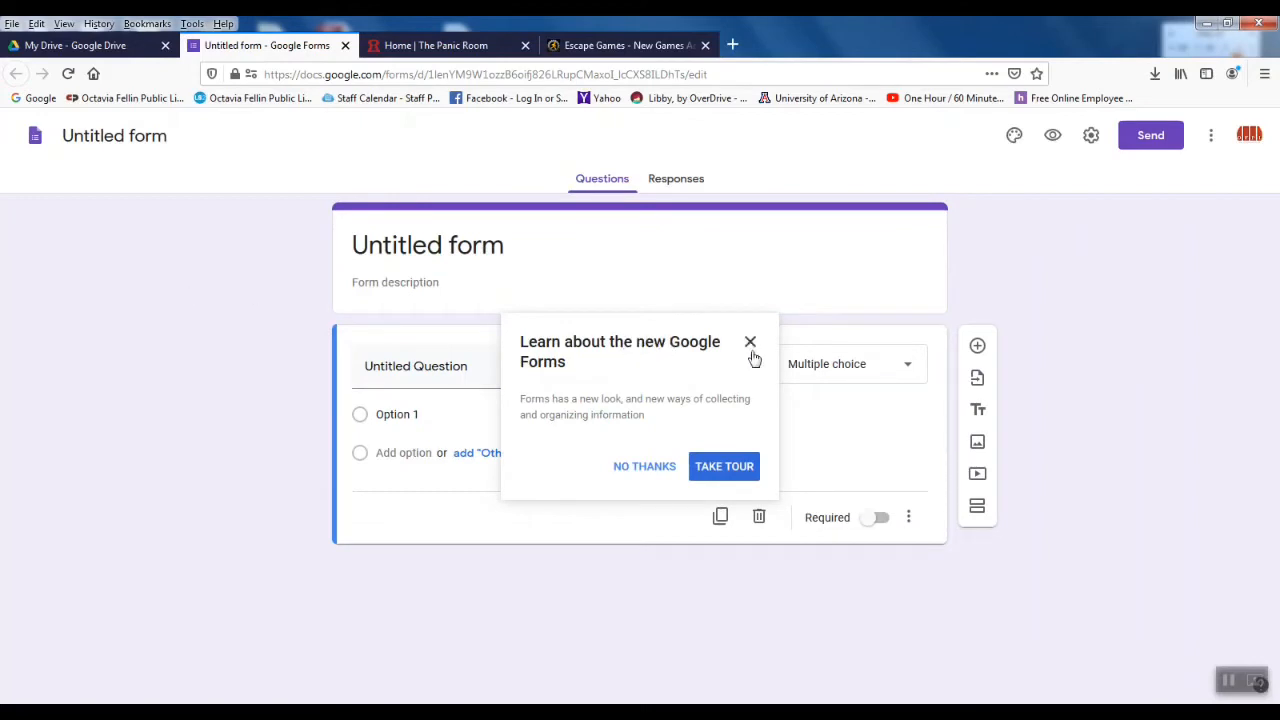
{"action": "left_click", "coordinate": [750, 345]}
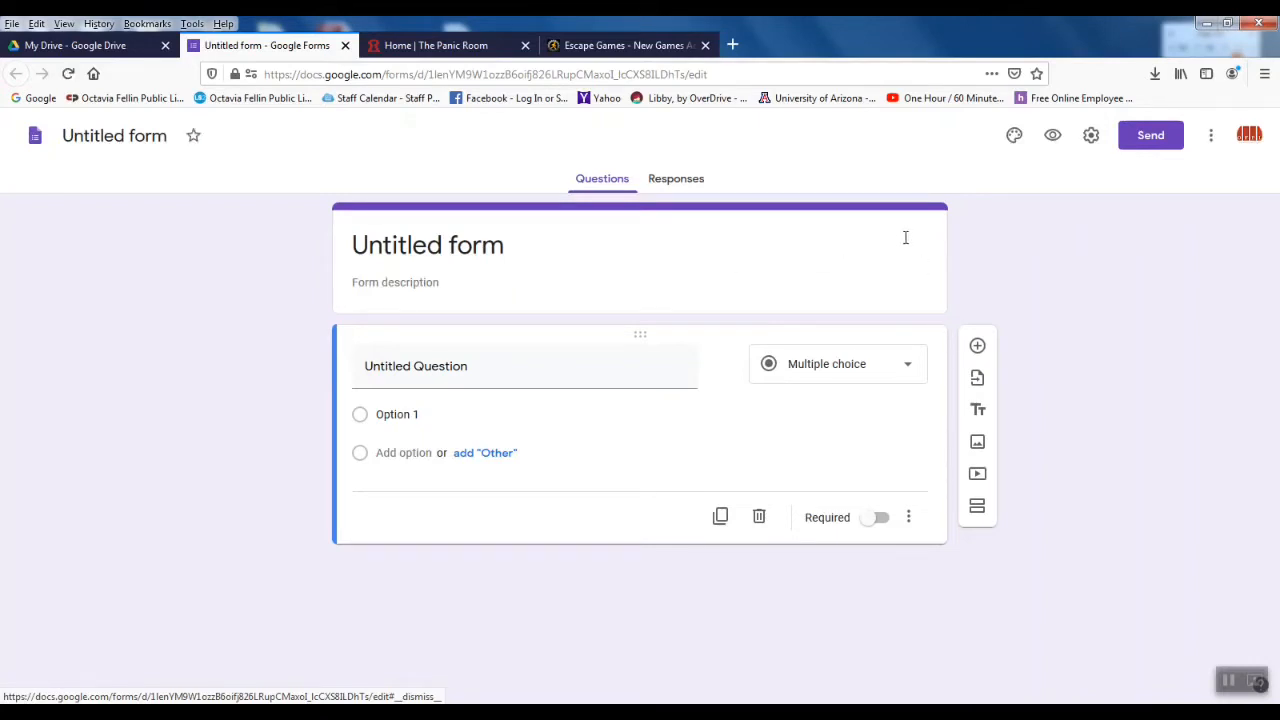
Step: Make the form a quiz, hide missed questions, correct answers and point values from respondents, and save the settings
{"action": "left_click", "coordinate": [1091, 138]}
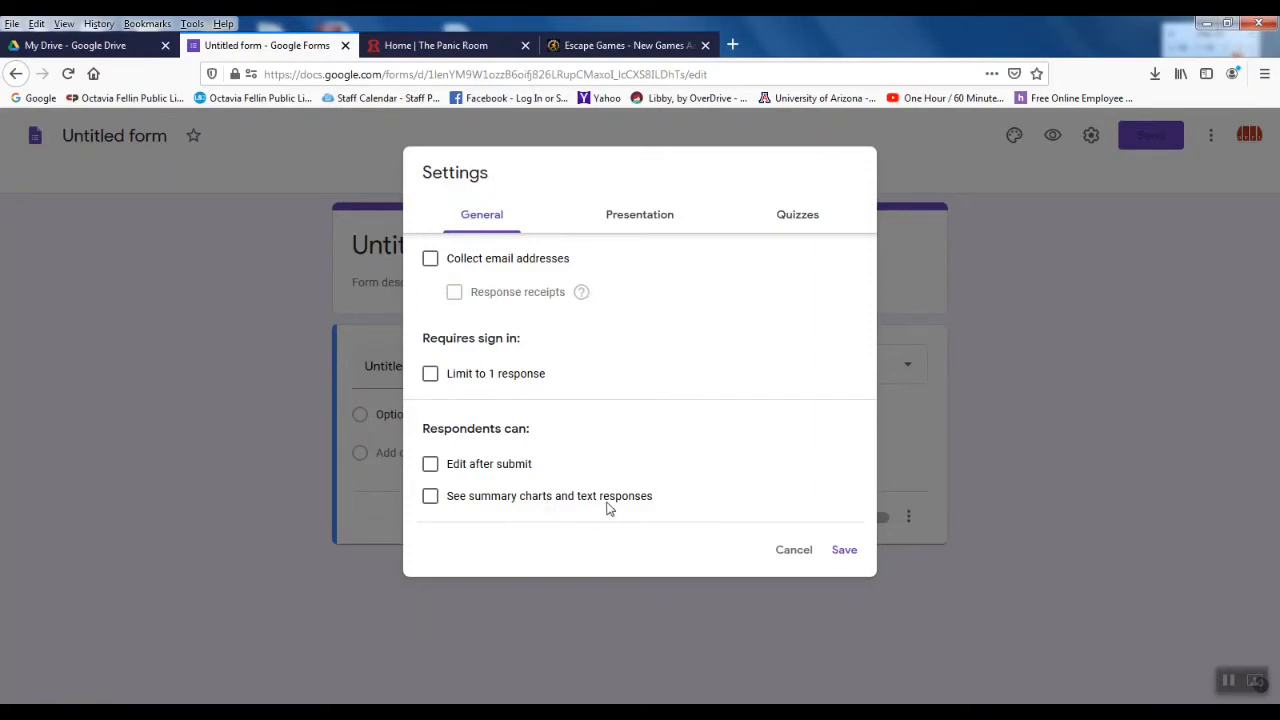
{"action": "left_click", "coordinate": [623, 216]}
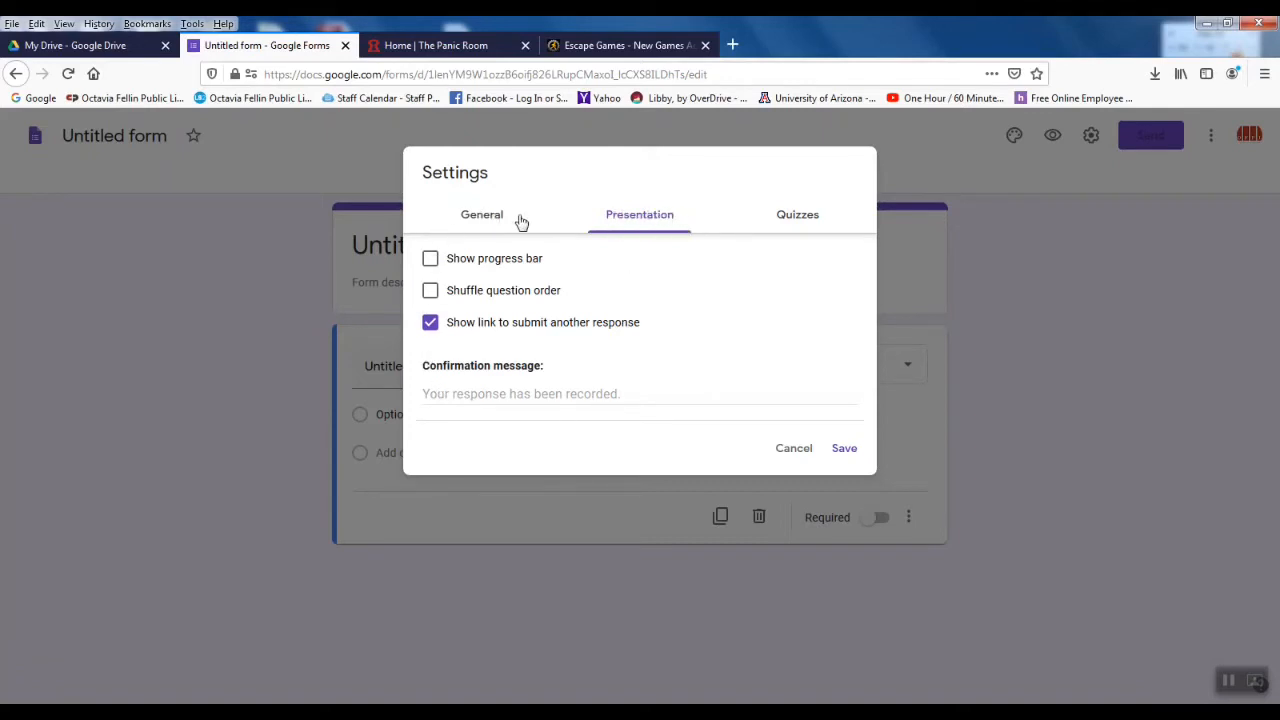
{"action": "left_click", "coordinate": [799, 216]}
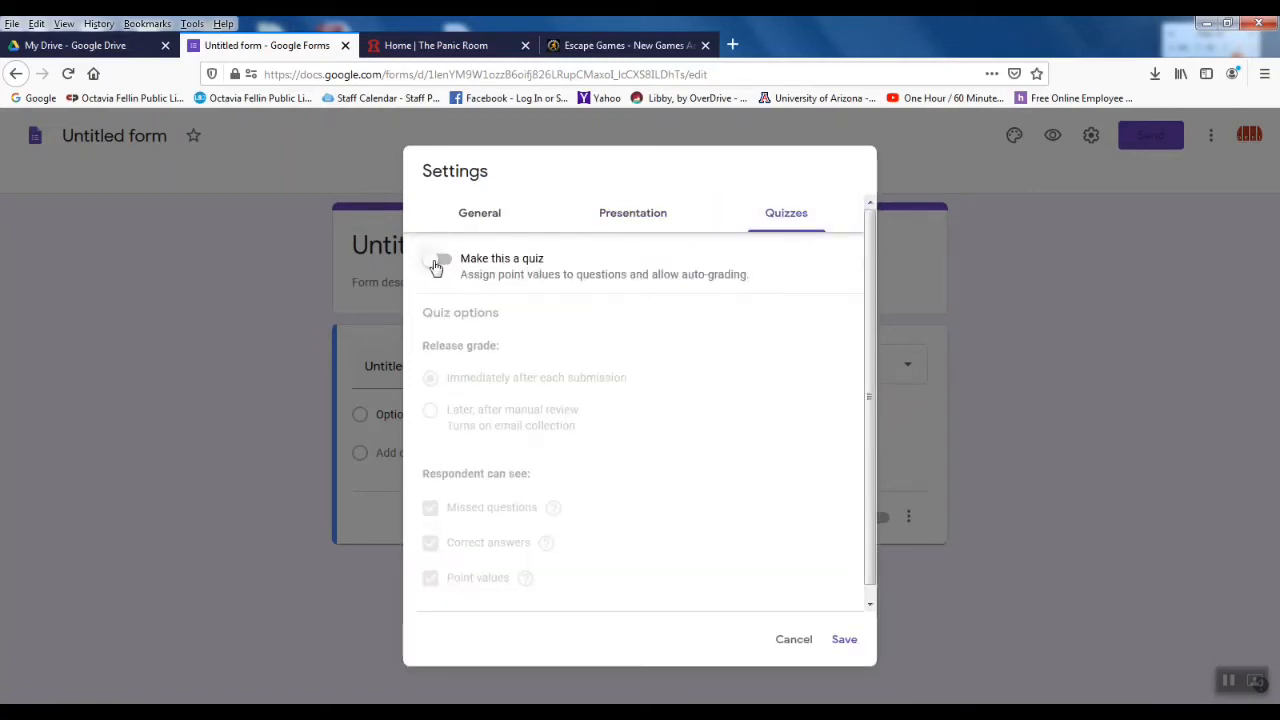
{"action": "left_click", "coordinate": [440, 262]}
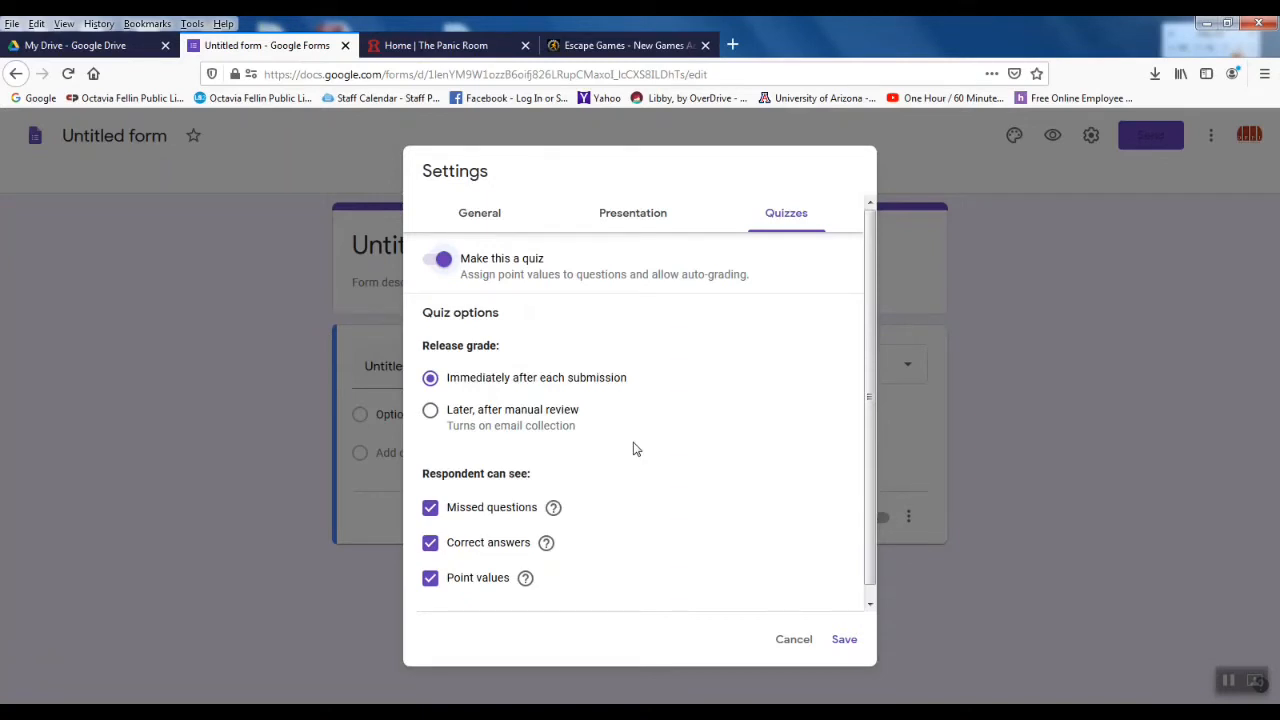
{"action": "left_click", "coordinate": [430, 509]}
{"action": "left_click", "coordinate": [430, 543]}
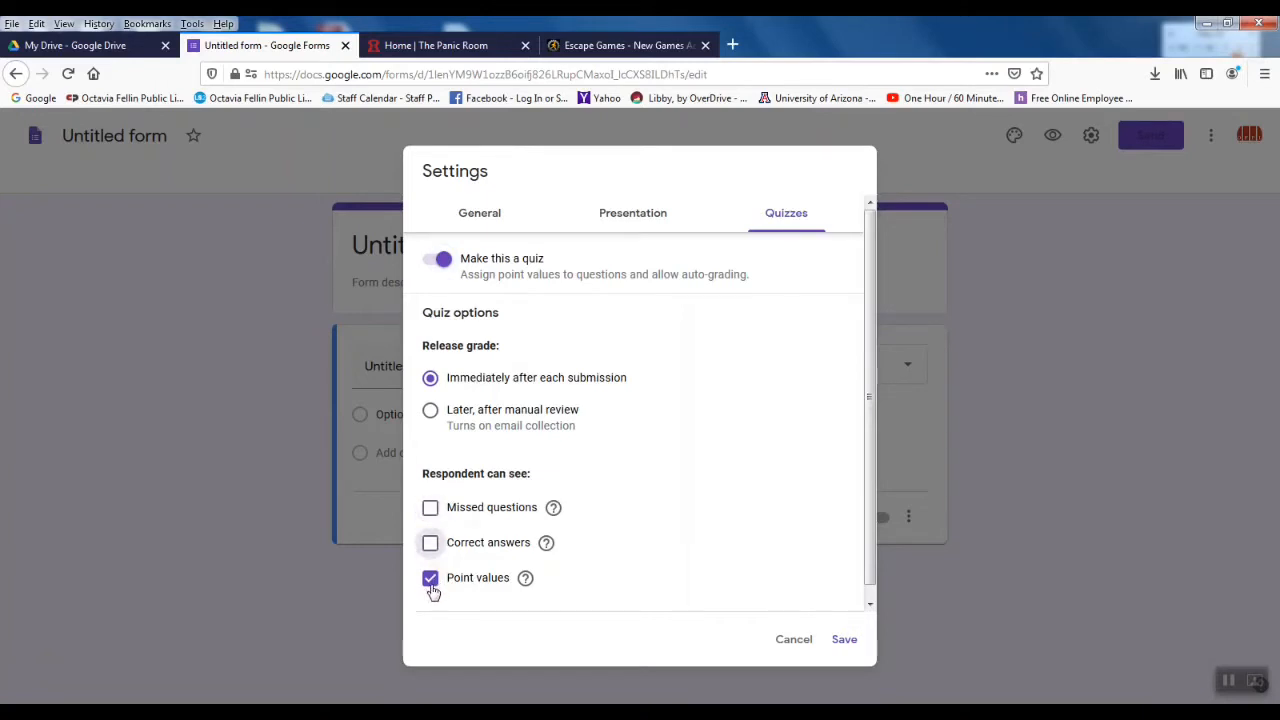
{"action": "left_click", "coordinate": [431, 586]}
{"action": "left_click", "coordinate": [853, 648]}
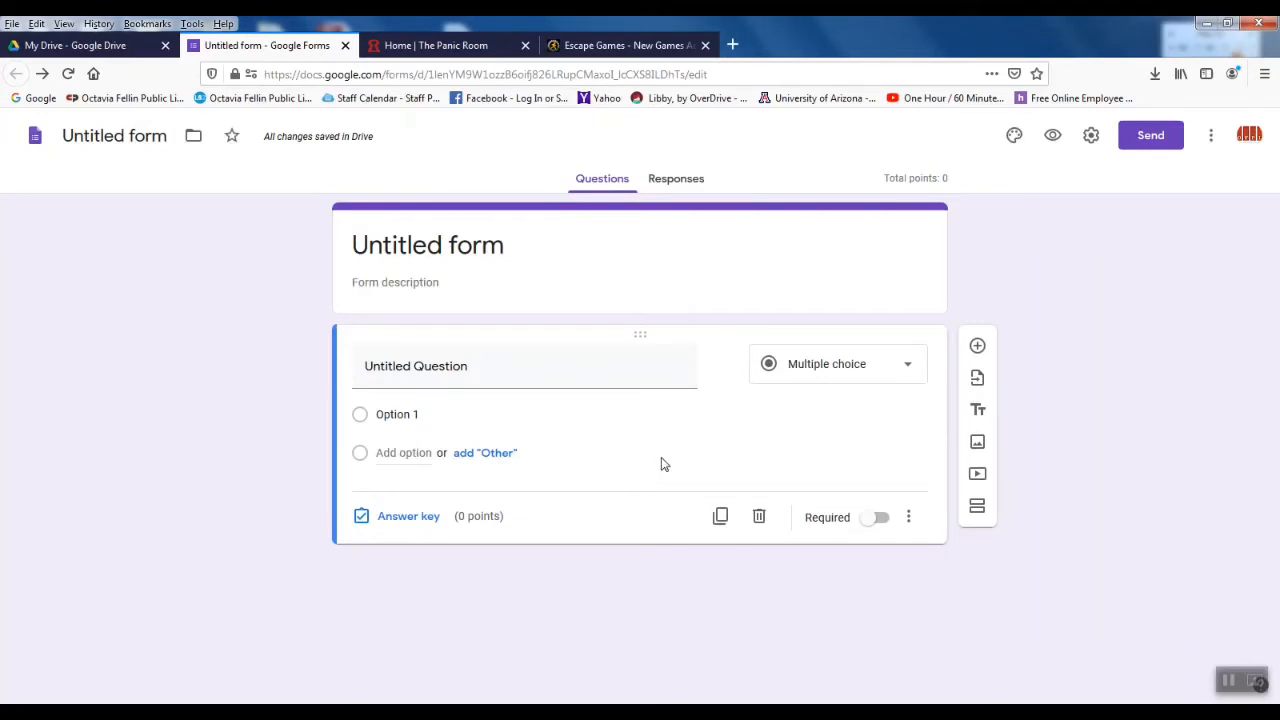
Step: Title the form "Escape the Room"
{"action": "left_click", "coordinate": [518, 247]}
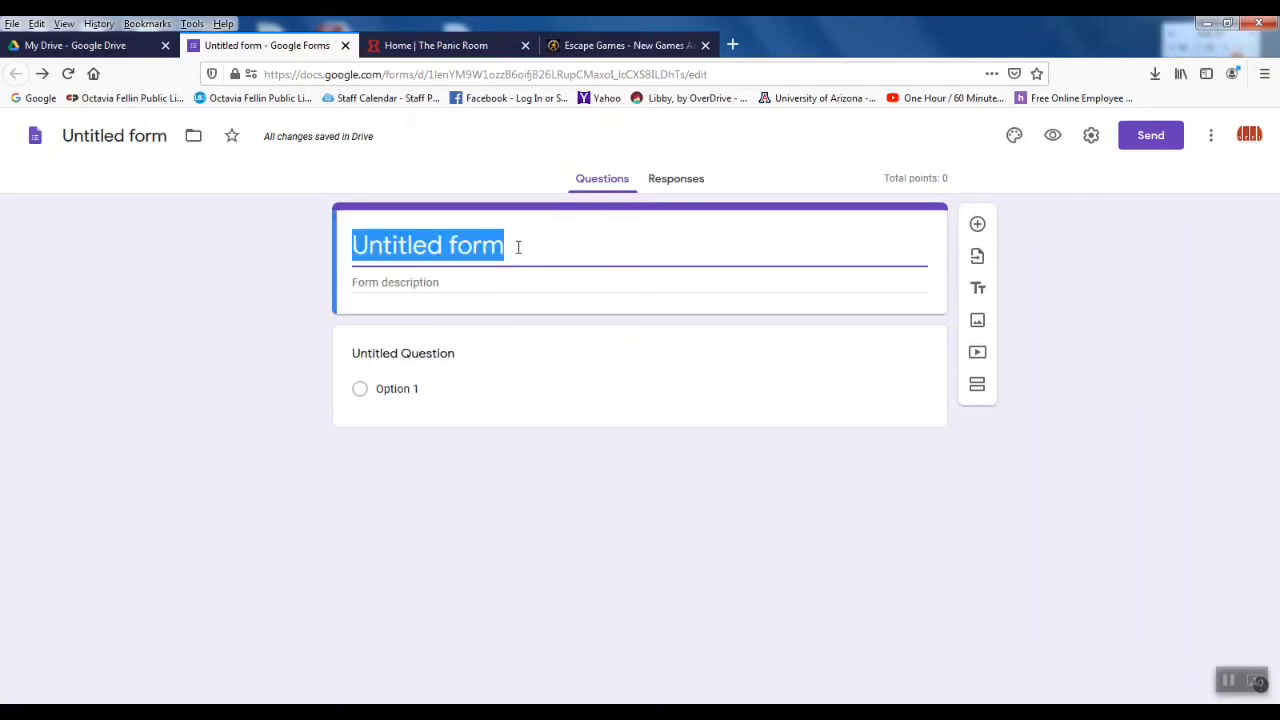
{"action": "type", "text": "Es"}
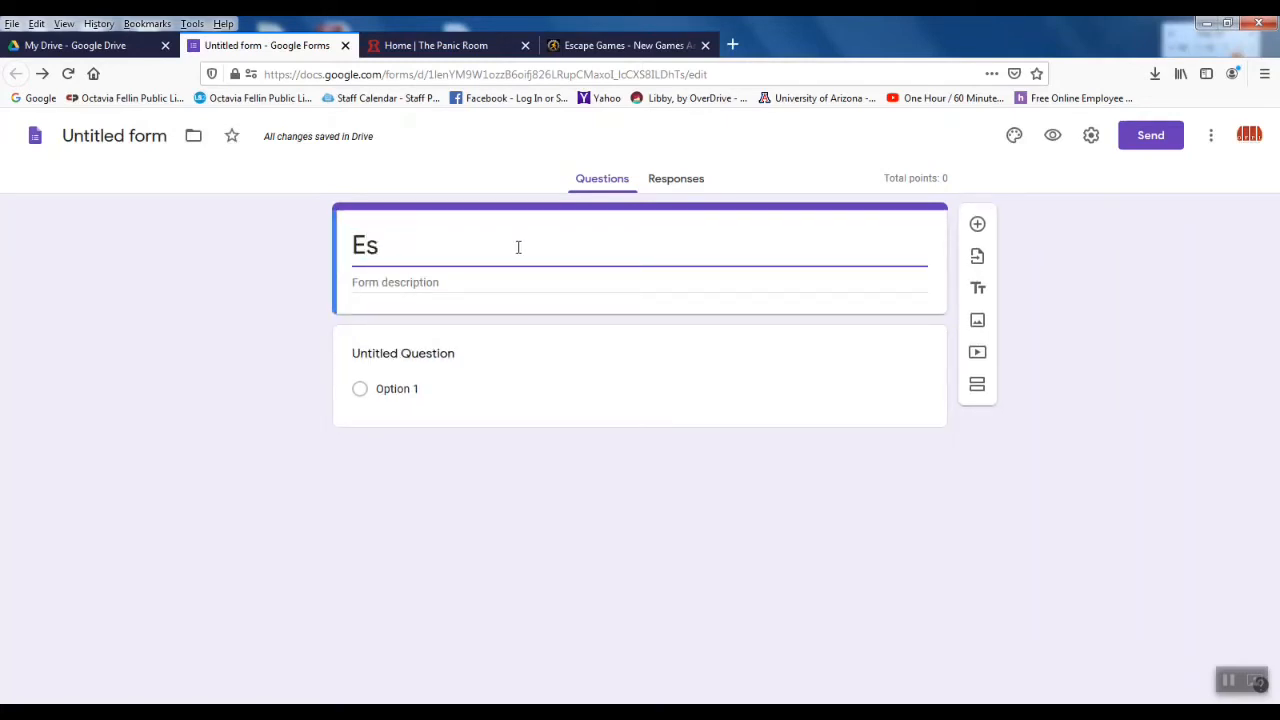
{"action": "type", "text": "cape"}
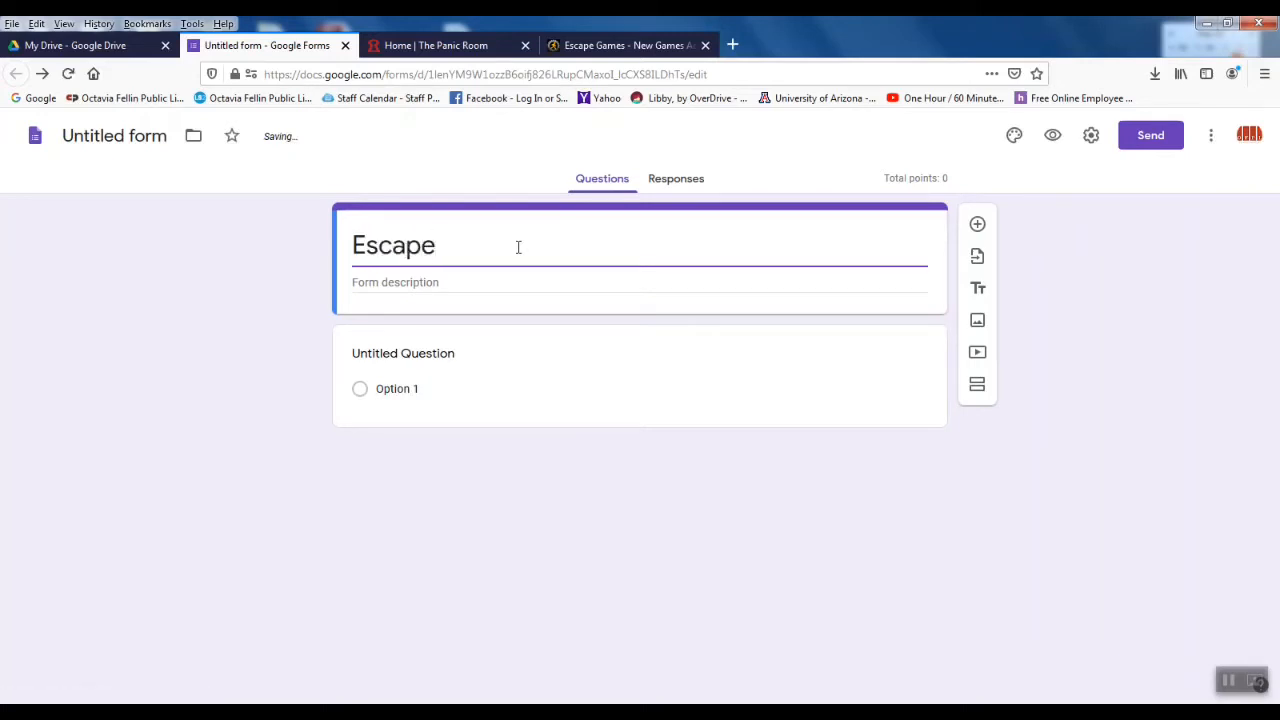
{"action": "type", "text": " the Room"}
Step: Enter the form description "You wake up locked inside a dark room. There are three doors."
{"action": "left_click", "coordinate": [497, 284]}
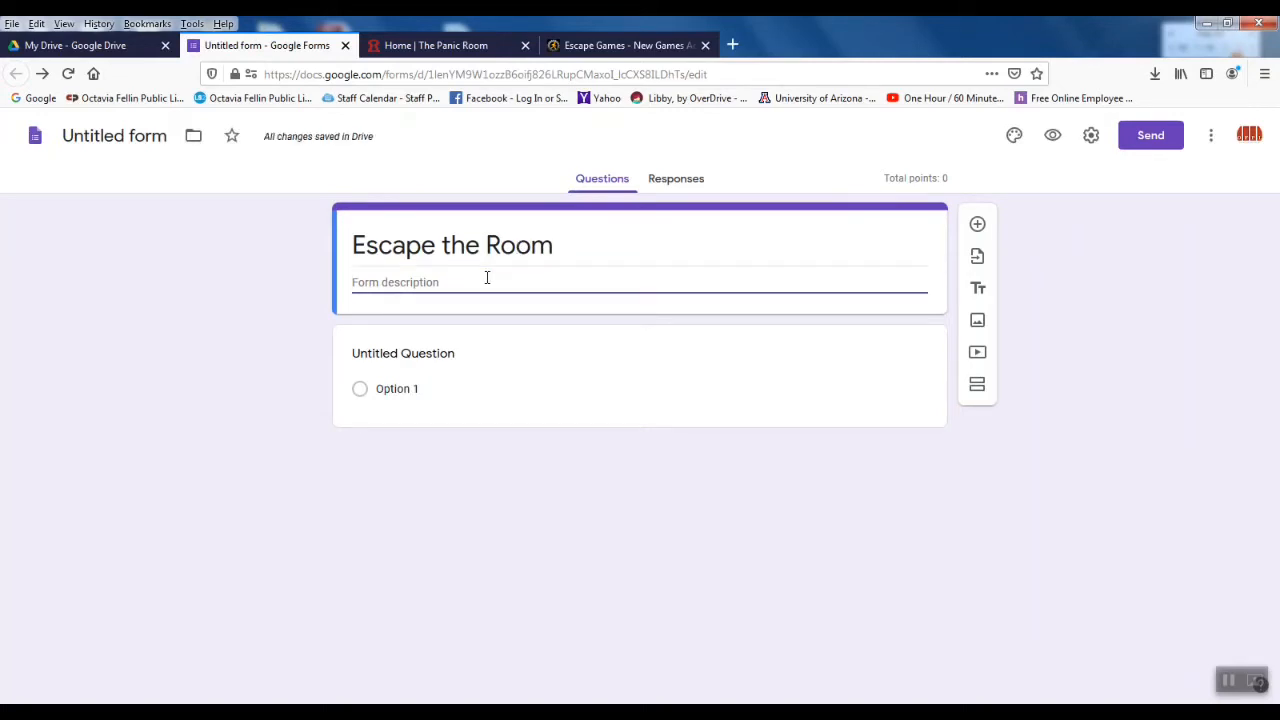
{"action": "type", "text": "You wak"}
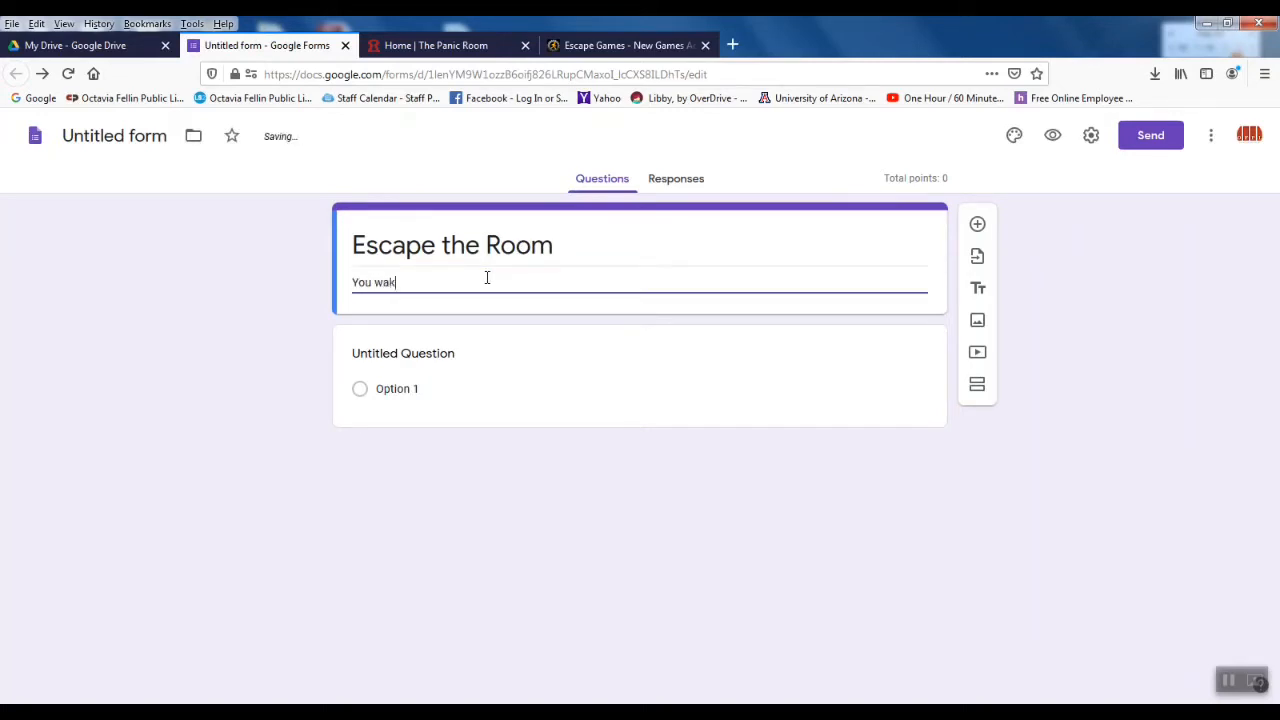
{"action": "type", "text": "e up locki"}
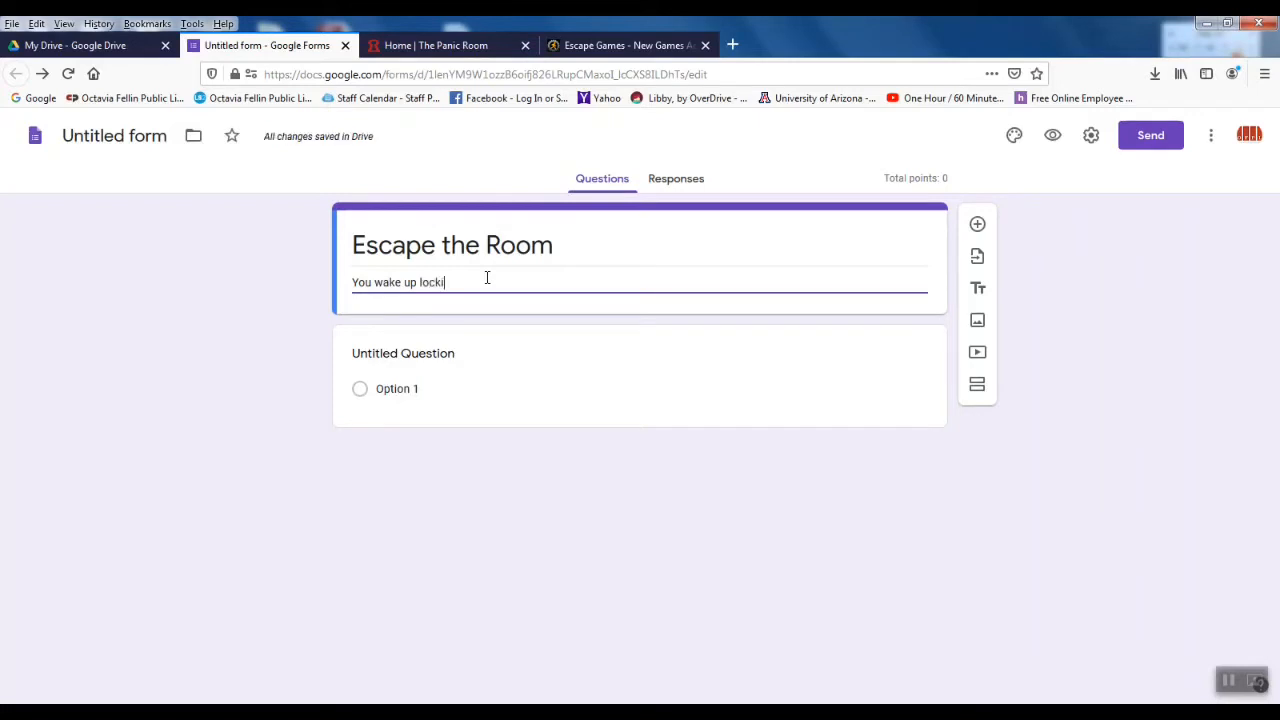
{"action": "key", "text": "BackSpace"}
{"action": "type", "text": "ed inside a dark r"}
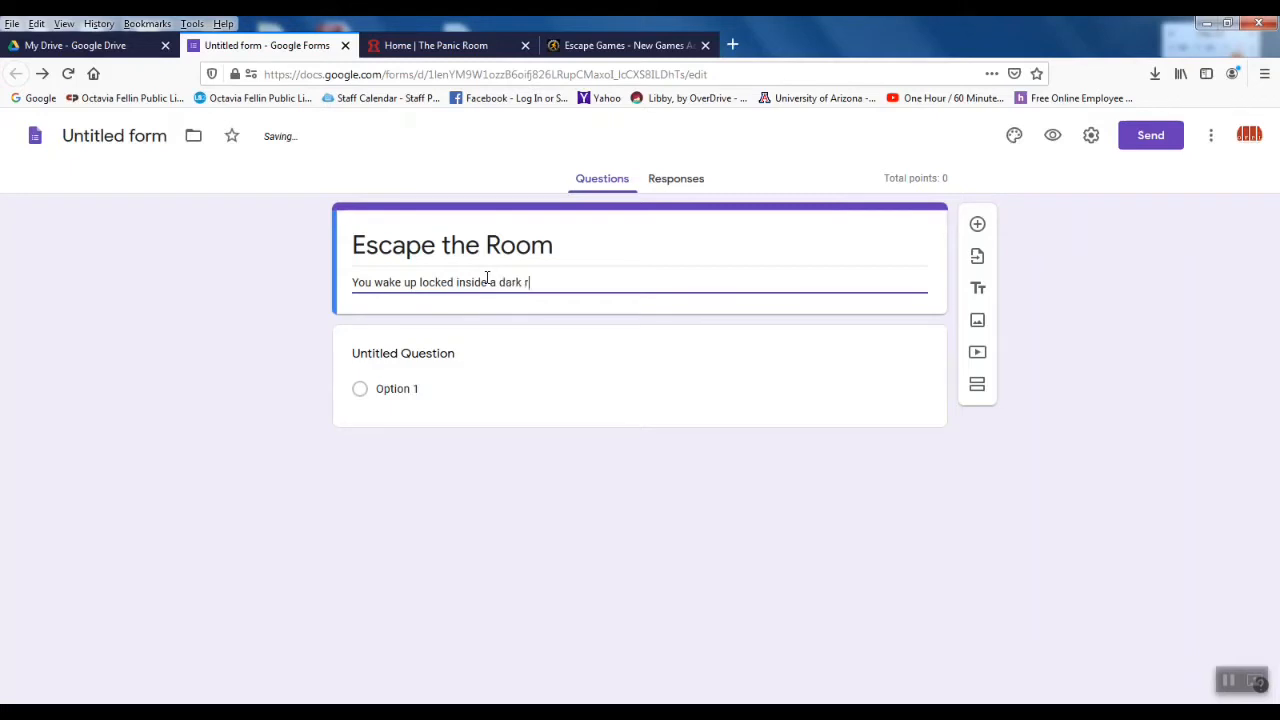
{"action": "type", "text": "oom. There are"}
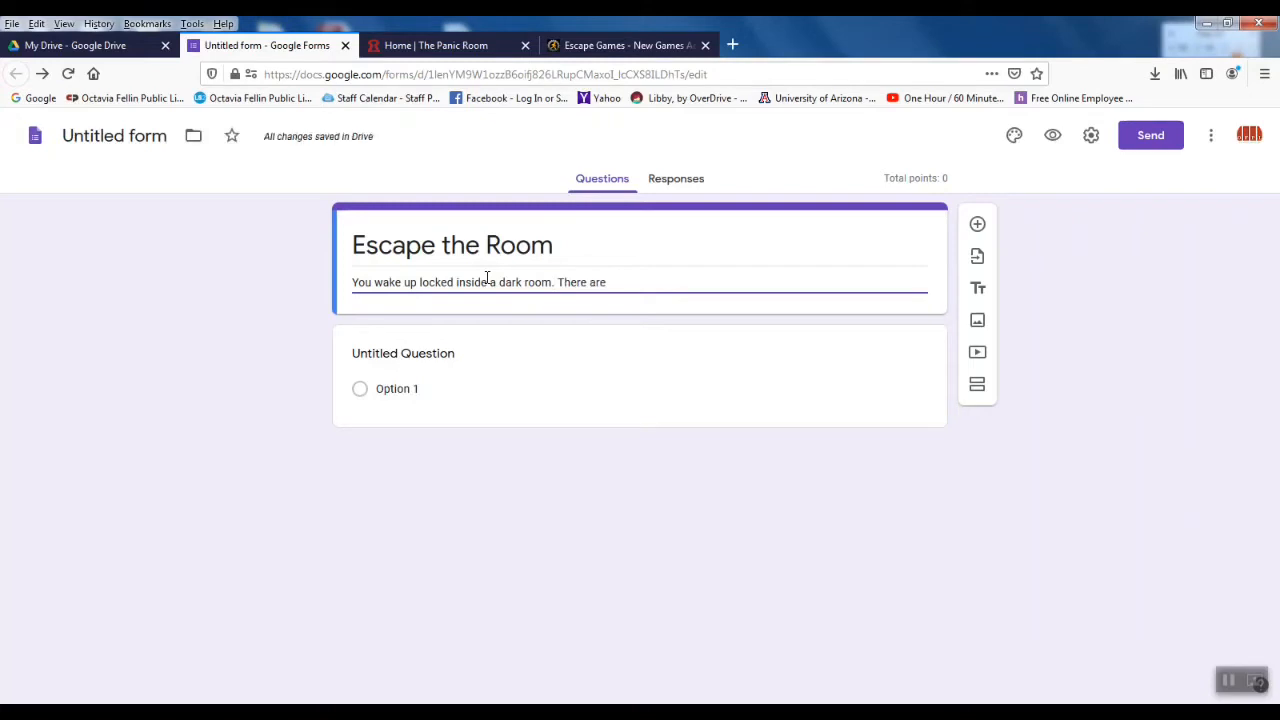
{"action": "type", "text": " three doors."}
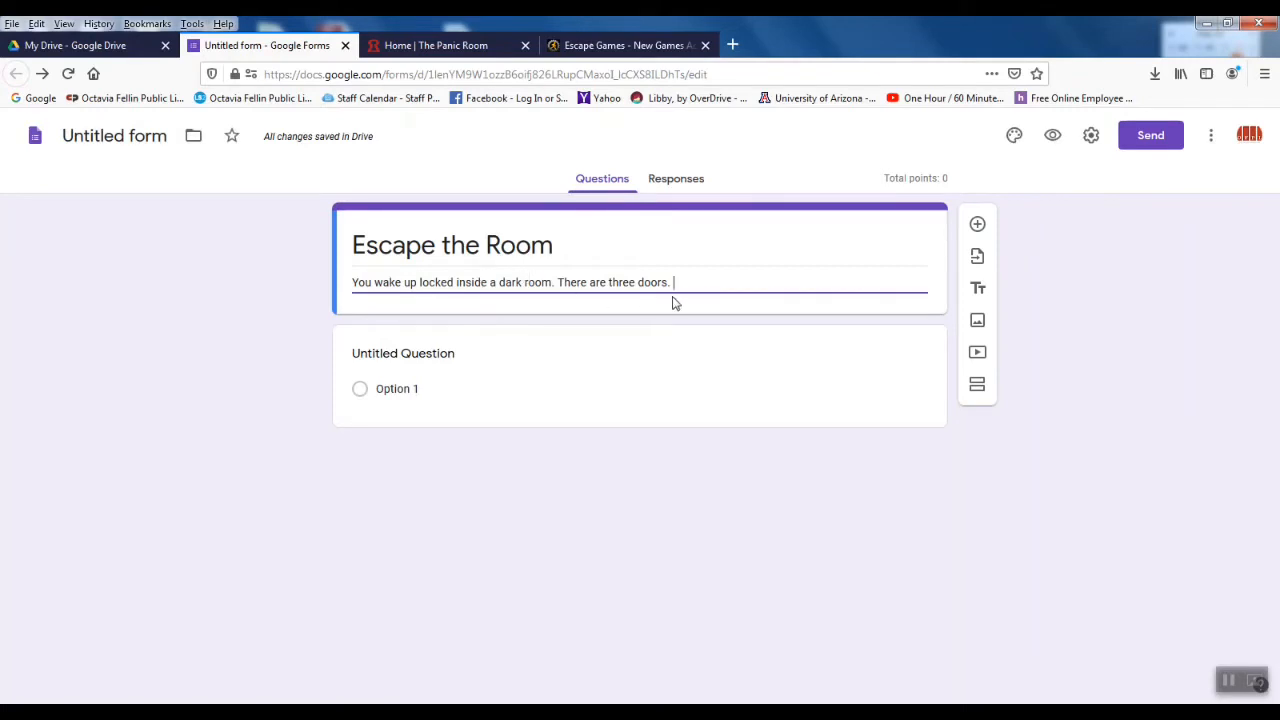
Step: Search Google Images for "door" and insert the picture of the padlocked wooden door below the form header
{"action": "left_click", "coordinate": [978, 322]}
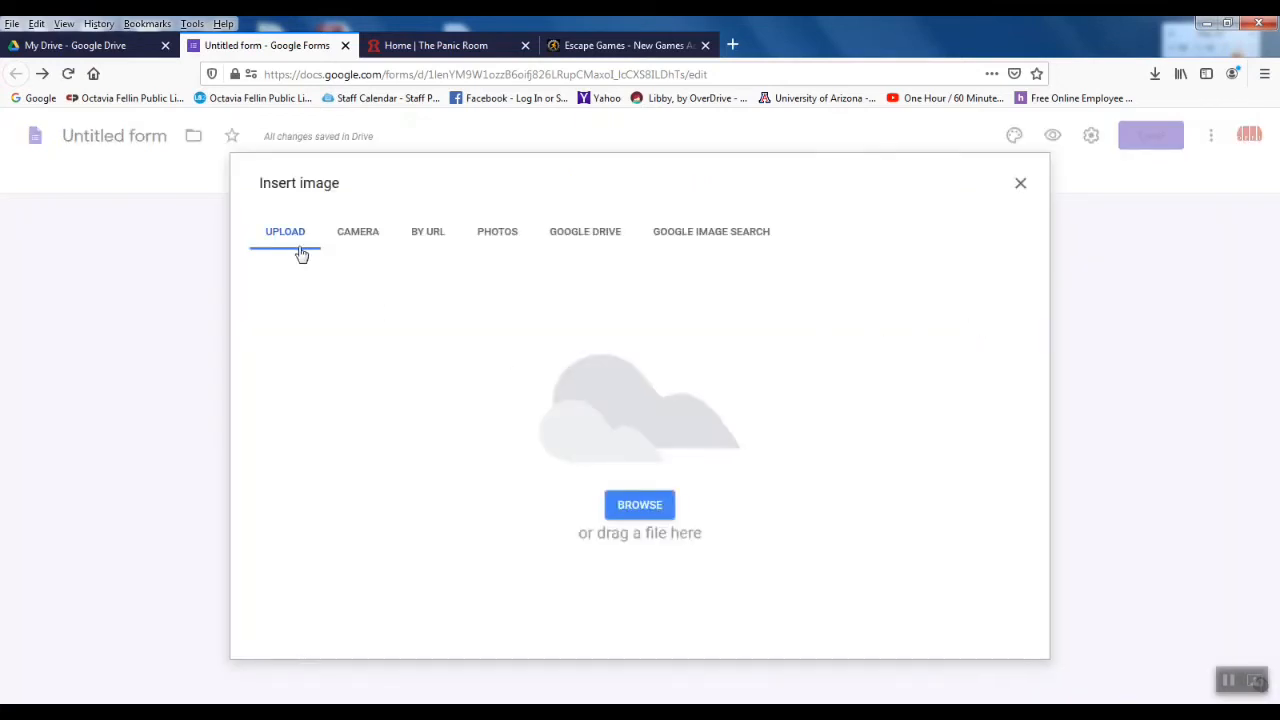
{"action": "left_click", "coordinate": [736, 241]}
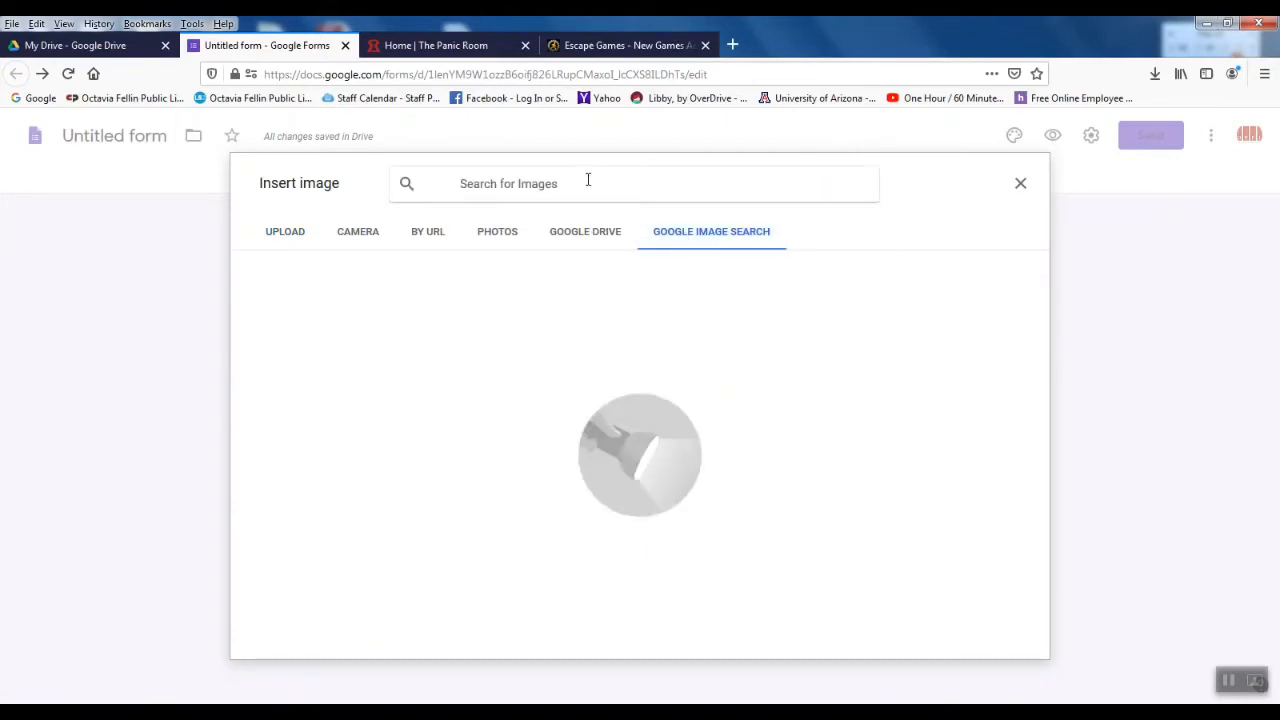
{"action": "type", "text": "door"}
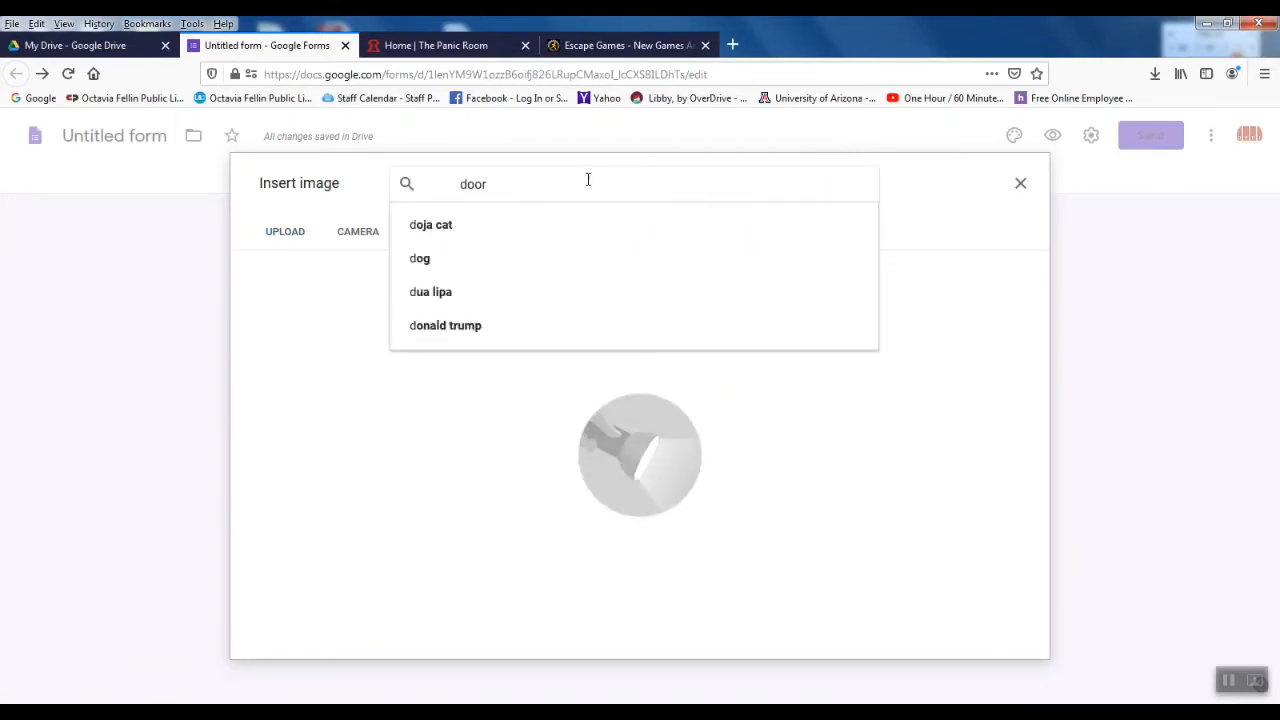
{"action": "key", "text": "Return"}
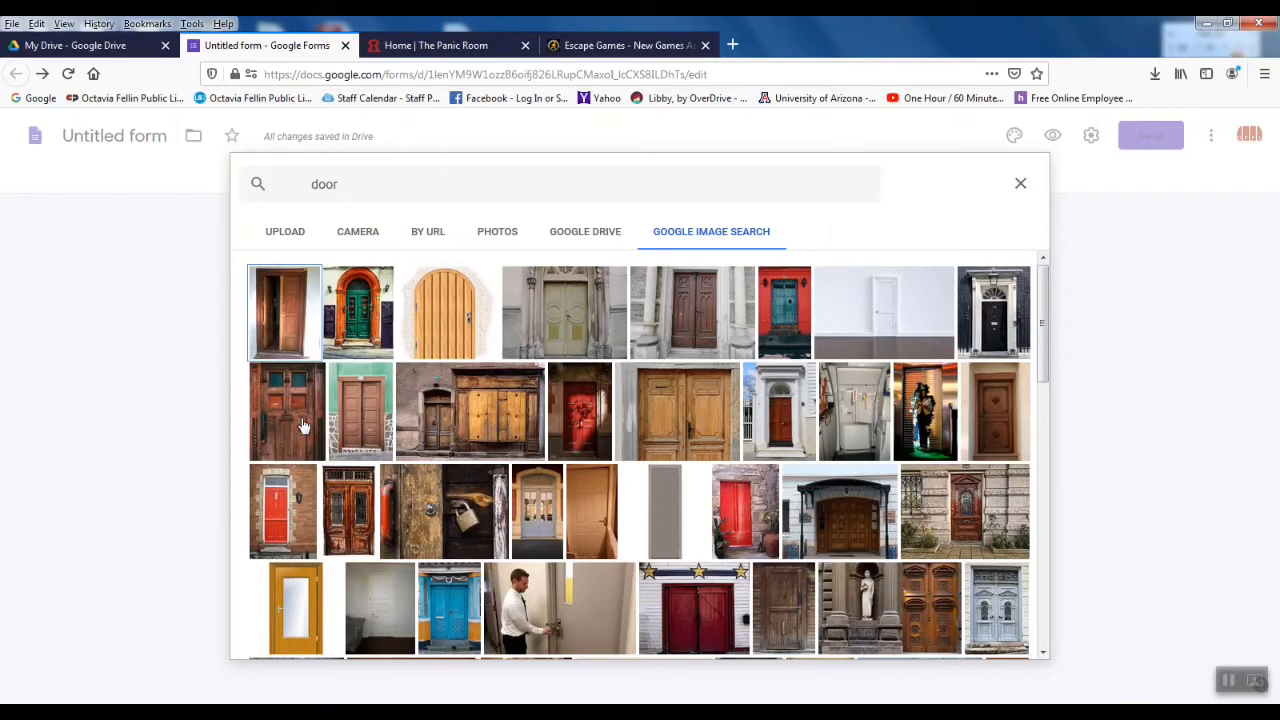
{"action": "left_click", "coordinate": [448, 520]}
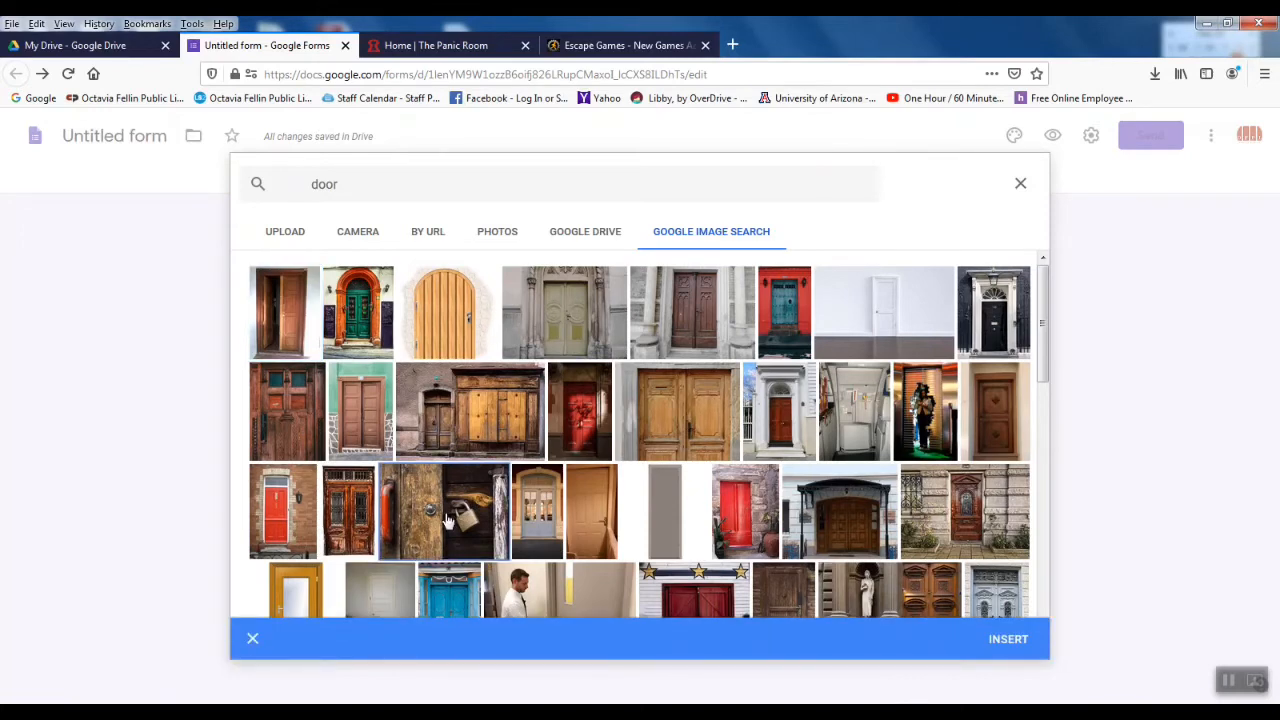
{"action": "left_click", "coordinate": [1008, 640]}
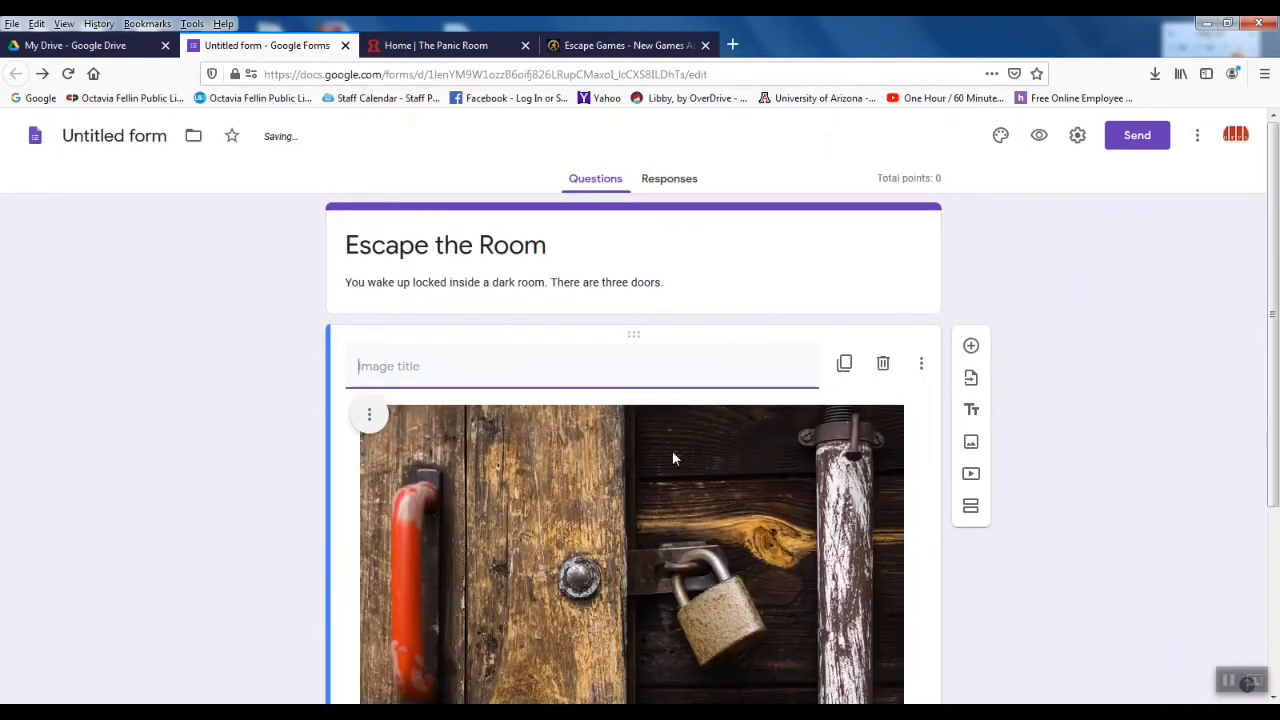
Step: Give the padlocked door image the title "You see a locked door."
{"action": "scroll", "coordinate": [740, 425], "scroll_direction": "down", "scroll_amount": 2}
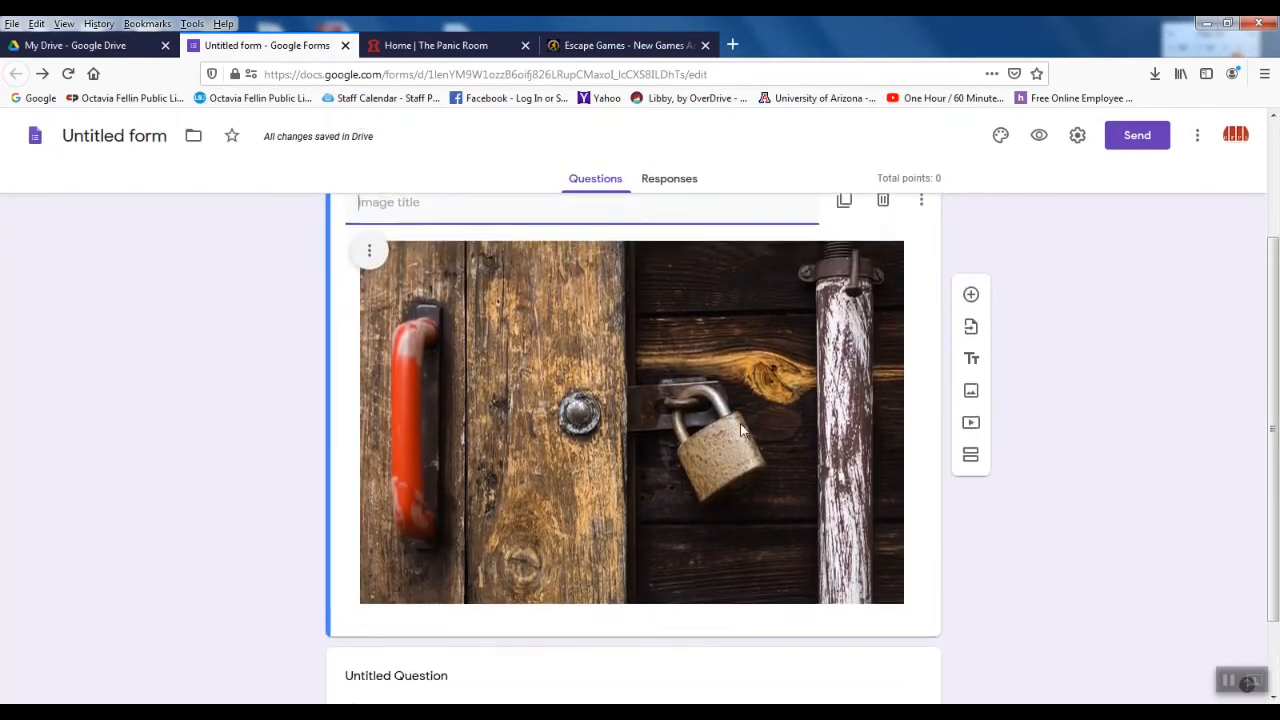
{"action": "scroll", "coordinate": [740, 423], "scroll_direction": "up", "scroll_amount": 2}
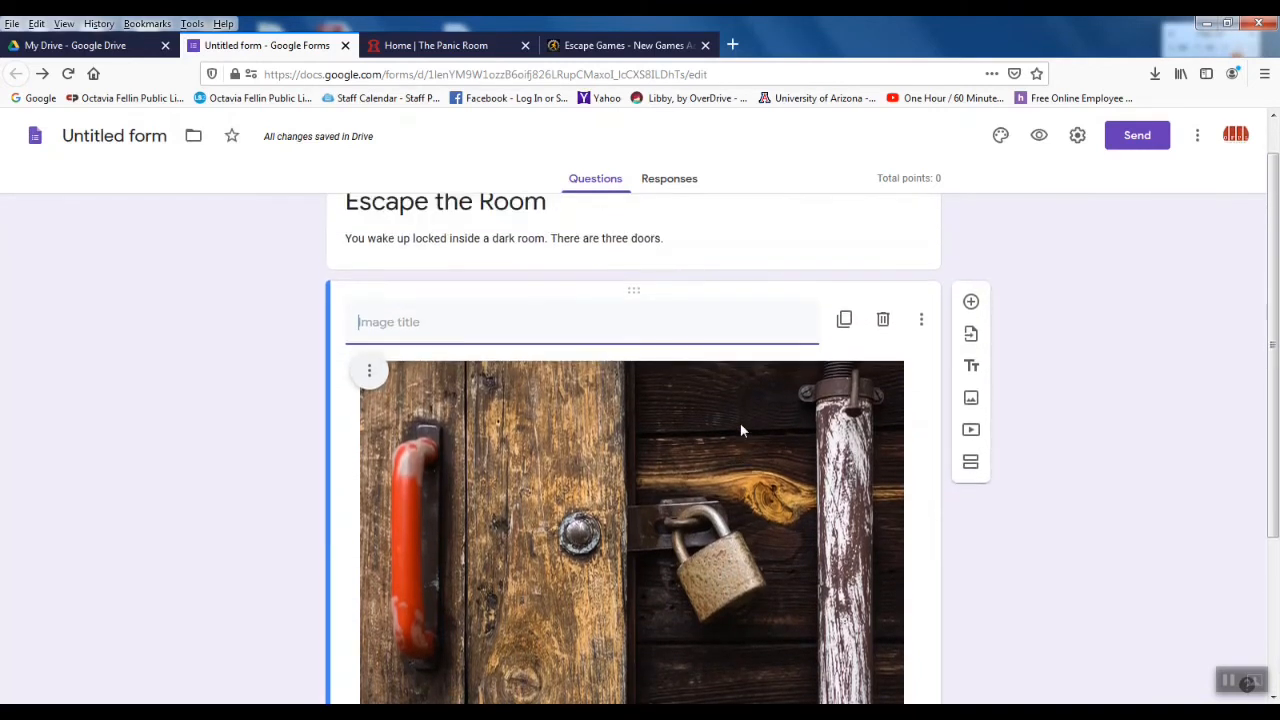
{"action": "scroll", "coordinate": [741, 427], "scroll_direction": "up", "scroll_amount": 1}
{"action": "left_click", "coordinate": [558, 387]}
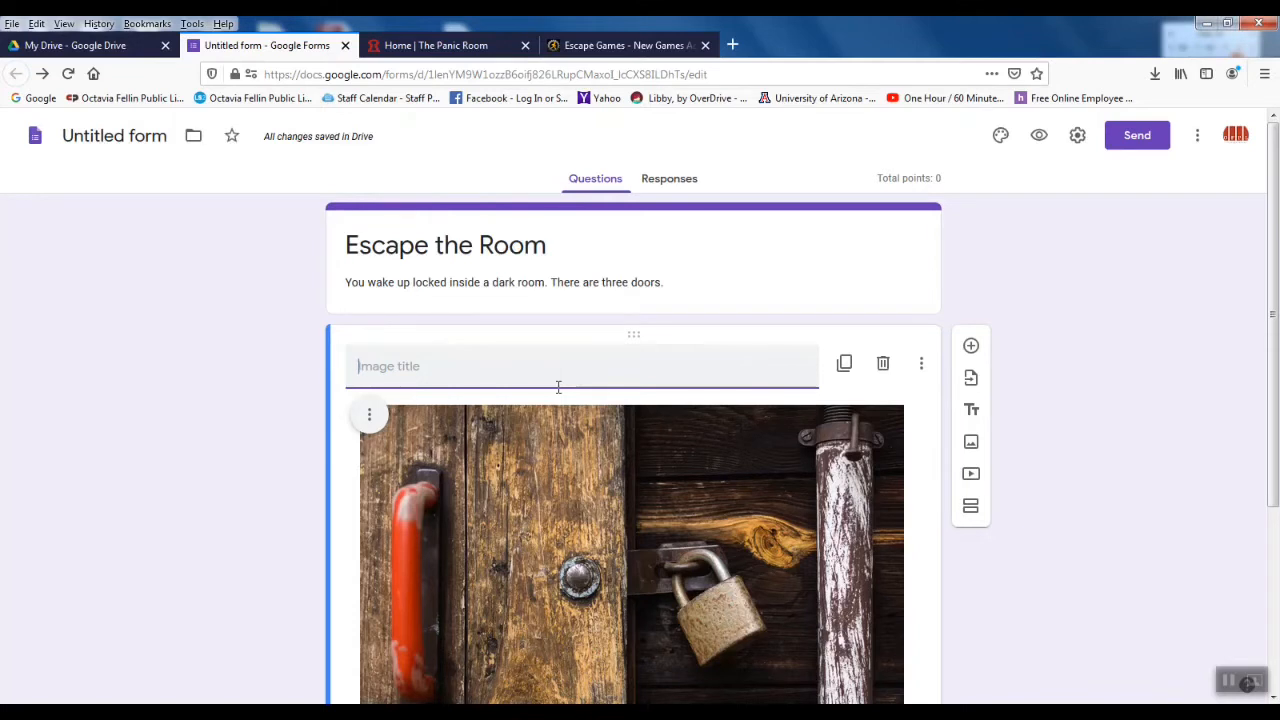
{"action": "type", "text": "You see a locked "}
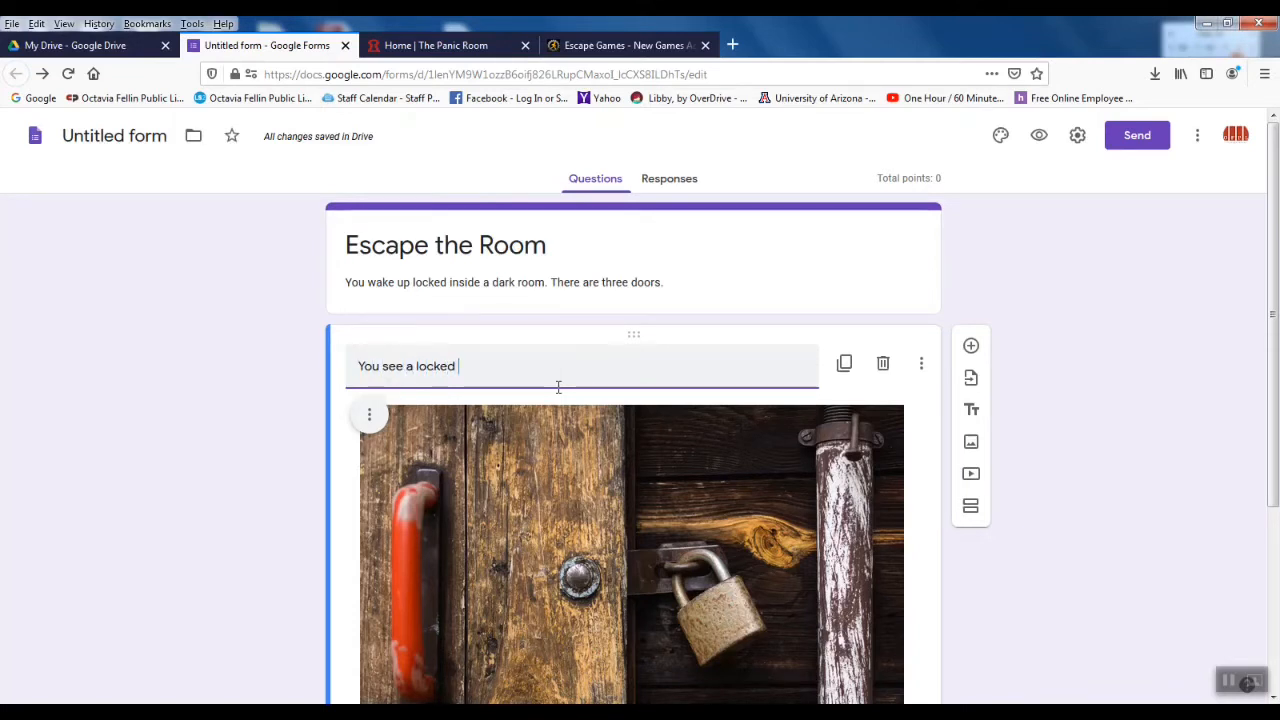
{"action": "type", "text": "door."}
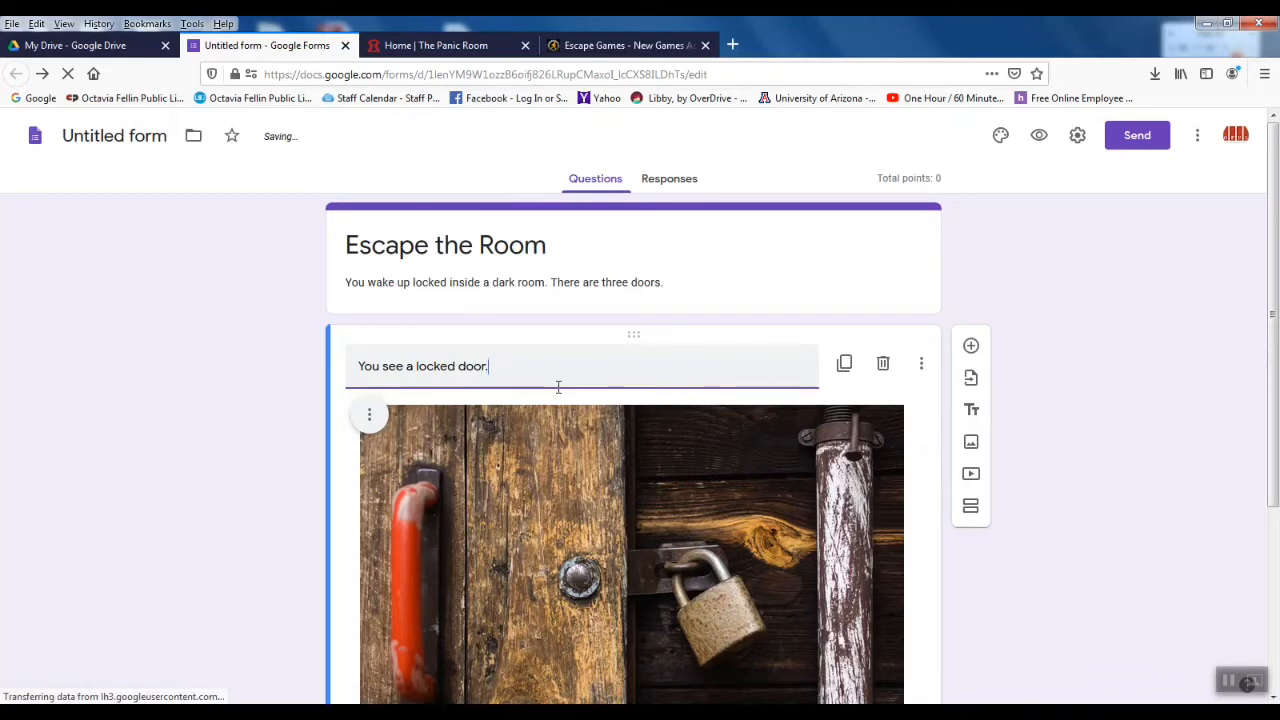
{"action": "scroll", "coordinate": [558, 383], "scroll_direction": "down", "scroll_amount": 3}
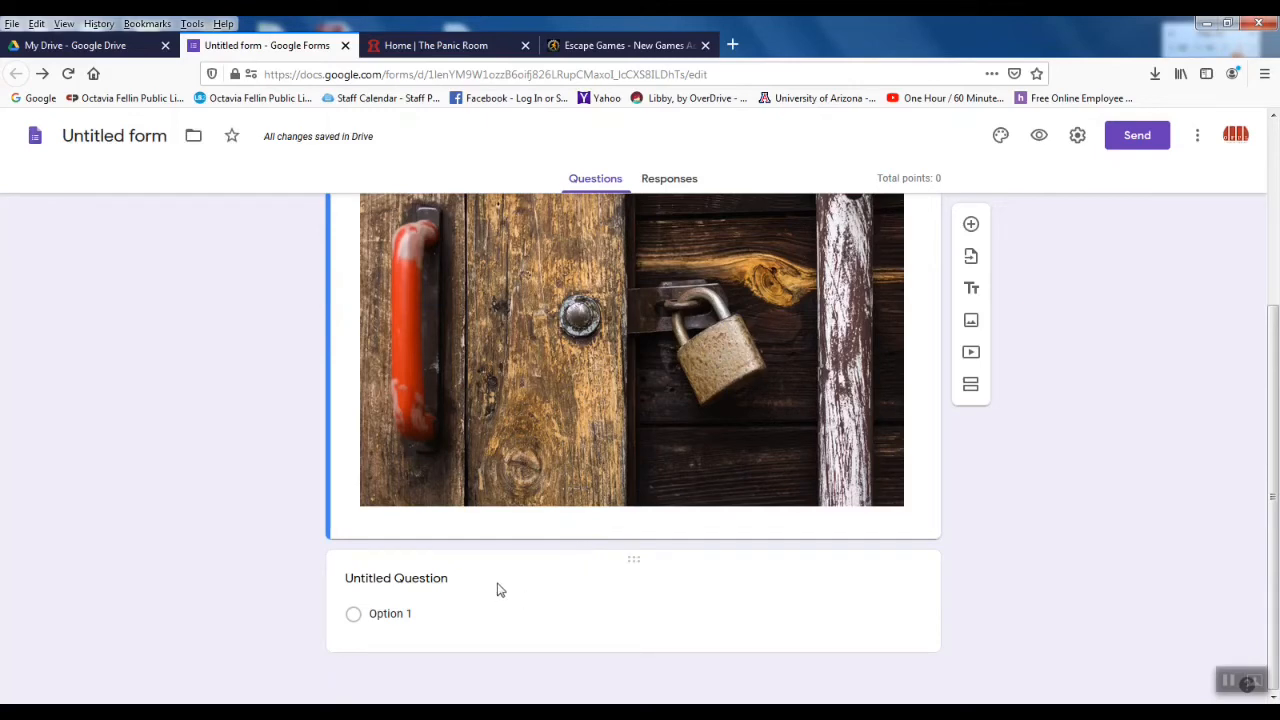
{"action": "scroll", "coordinate": [1157, 523], "scroll_direction": "up", "scroll_amount": 2}
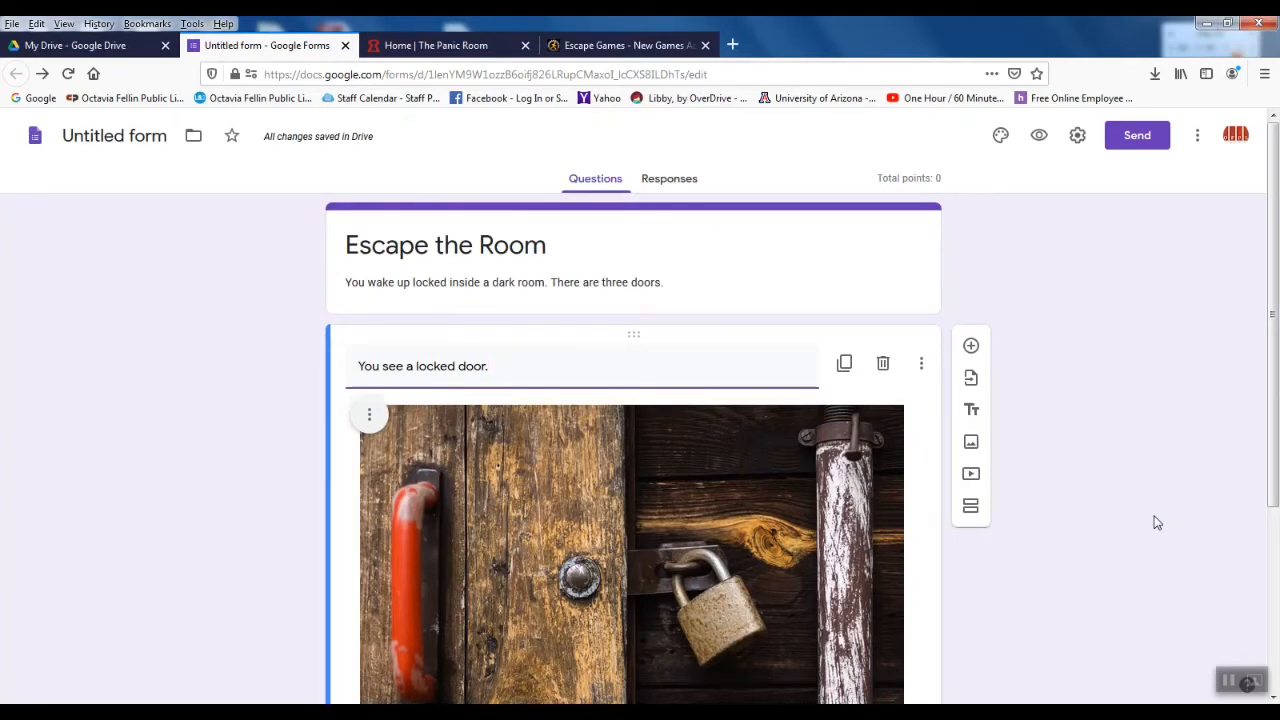
{"action": "scroll", "coordinate": [1157, 523], "scroll_direction": "down", "scroll_amount": 1}
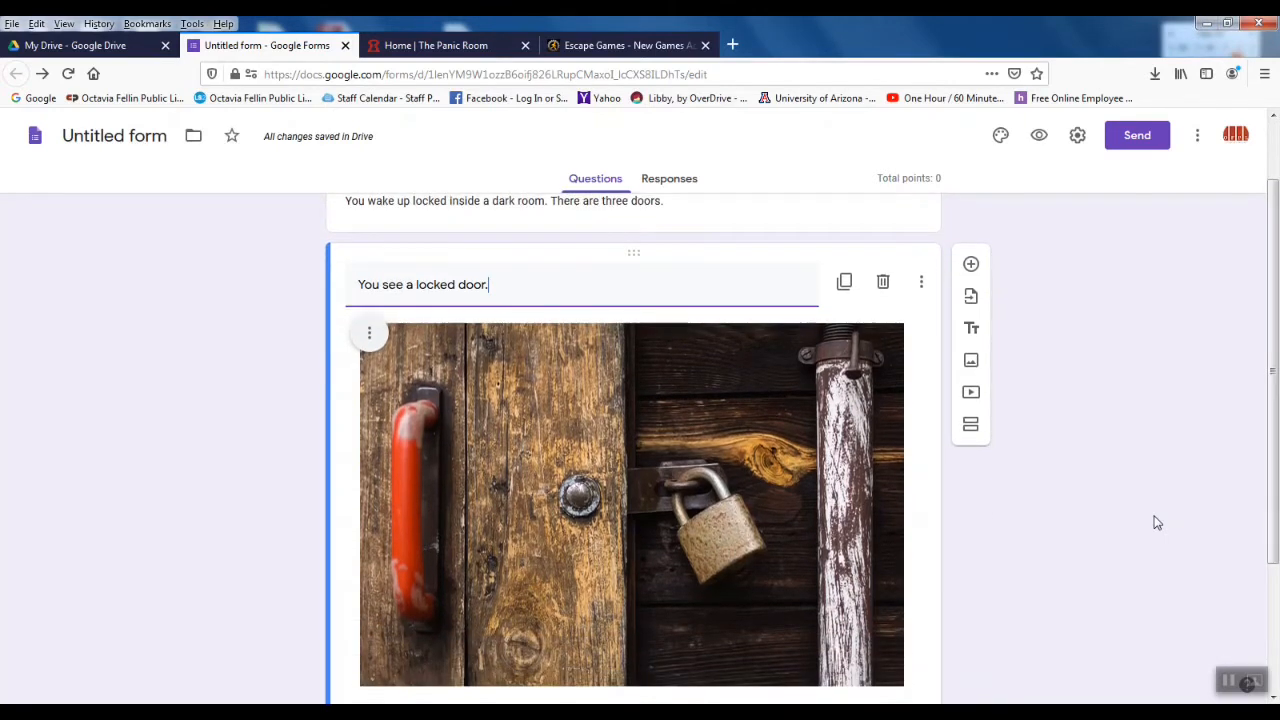
Step: Set the text of the untitled question below the door image to "Which door do you choose to open?"
{"action": "scroll", "coordinate": [1157, 523], "scroll_direction": "down", "scroll_amount": 2}
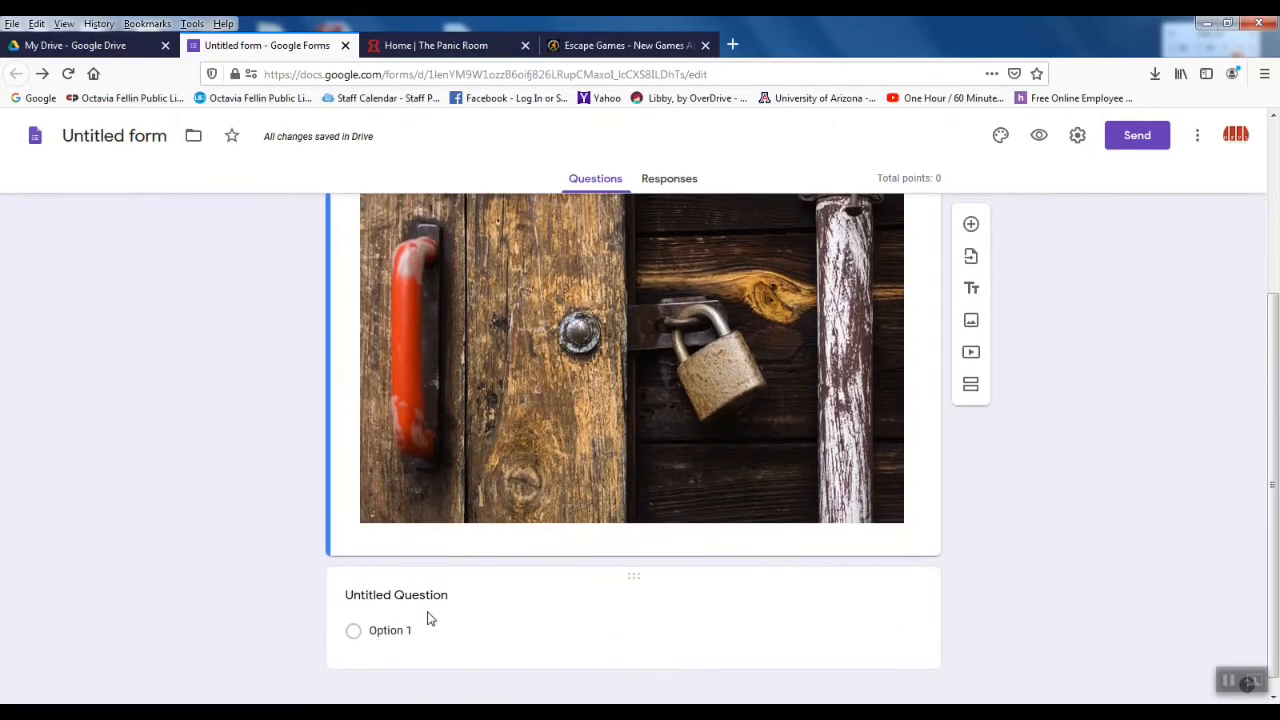
{"action": "left_click", "coordinate": [385, 598]}
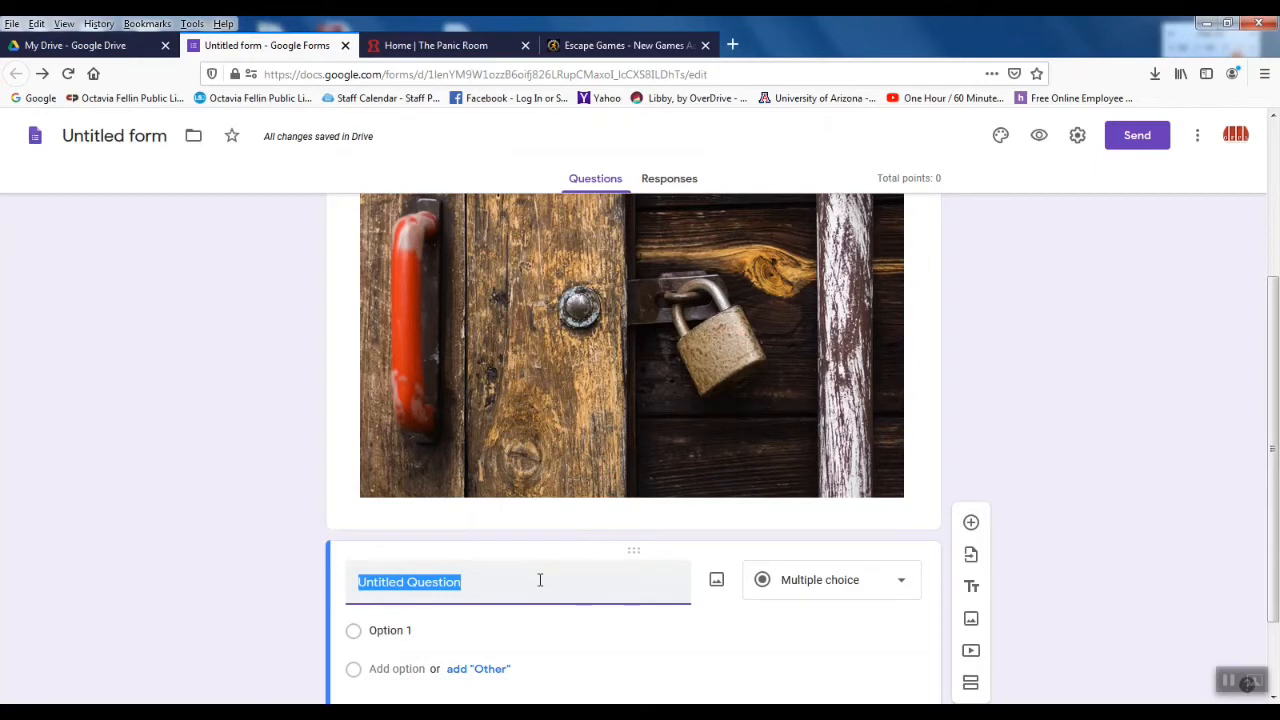
{"action": "type", "text": "Whic"}
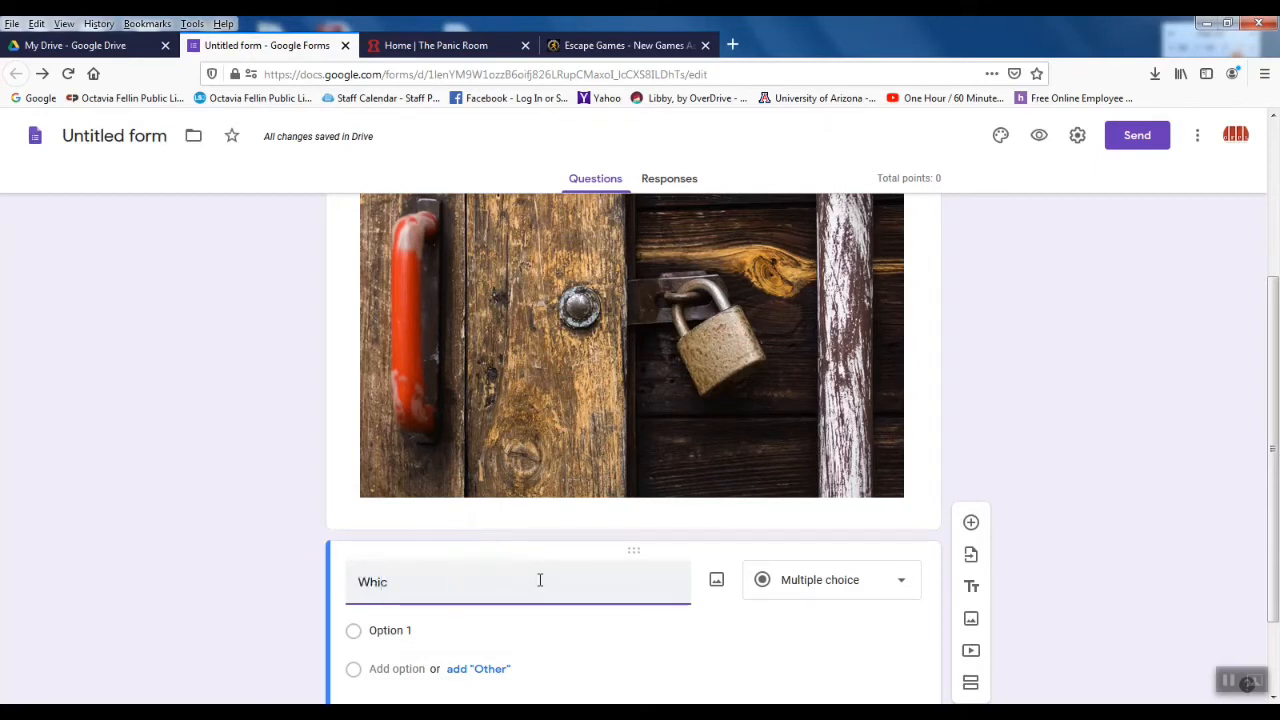
{"action": "type", "text": "h door do"}
{"action": "type", "text": " you"}
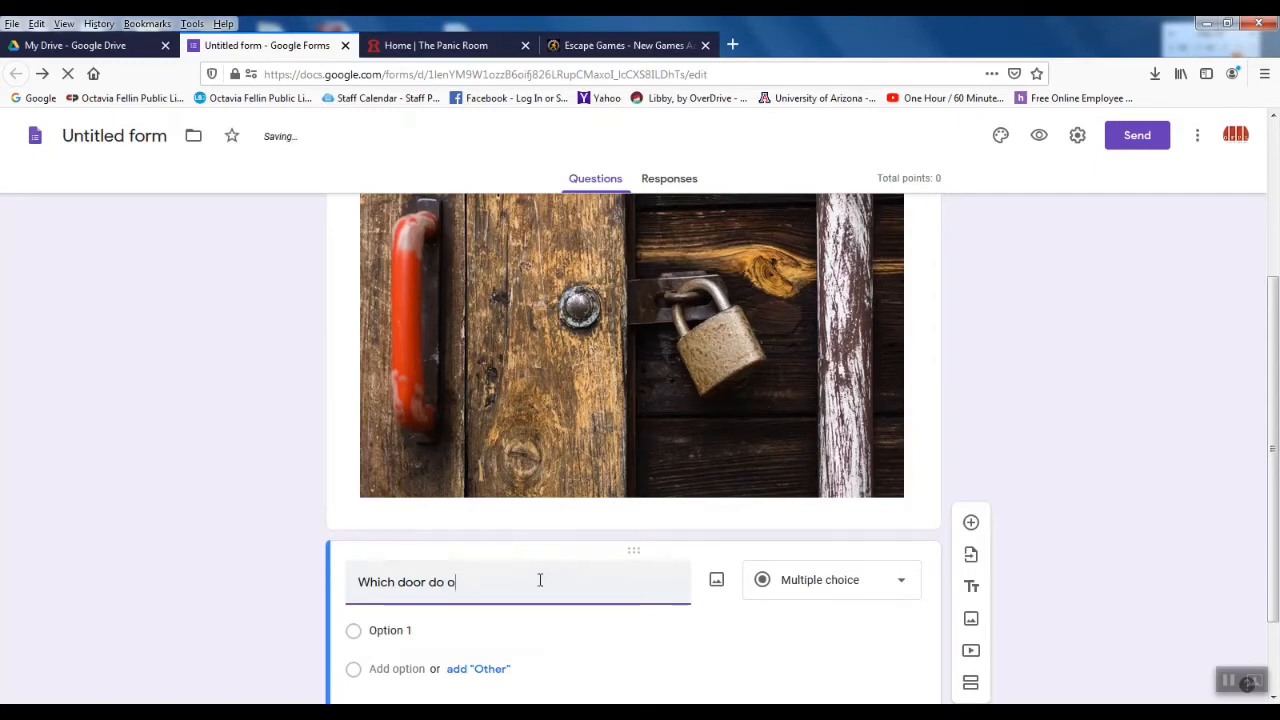
{"action": "key", "text": "BackSpace"}
{"action": "key", "text": "BackSpace"}
{"action": "type", "text": "you choose to o"}
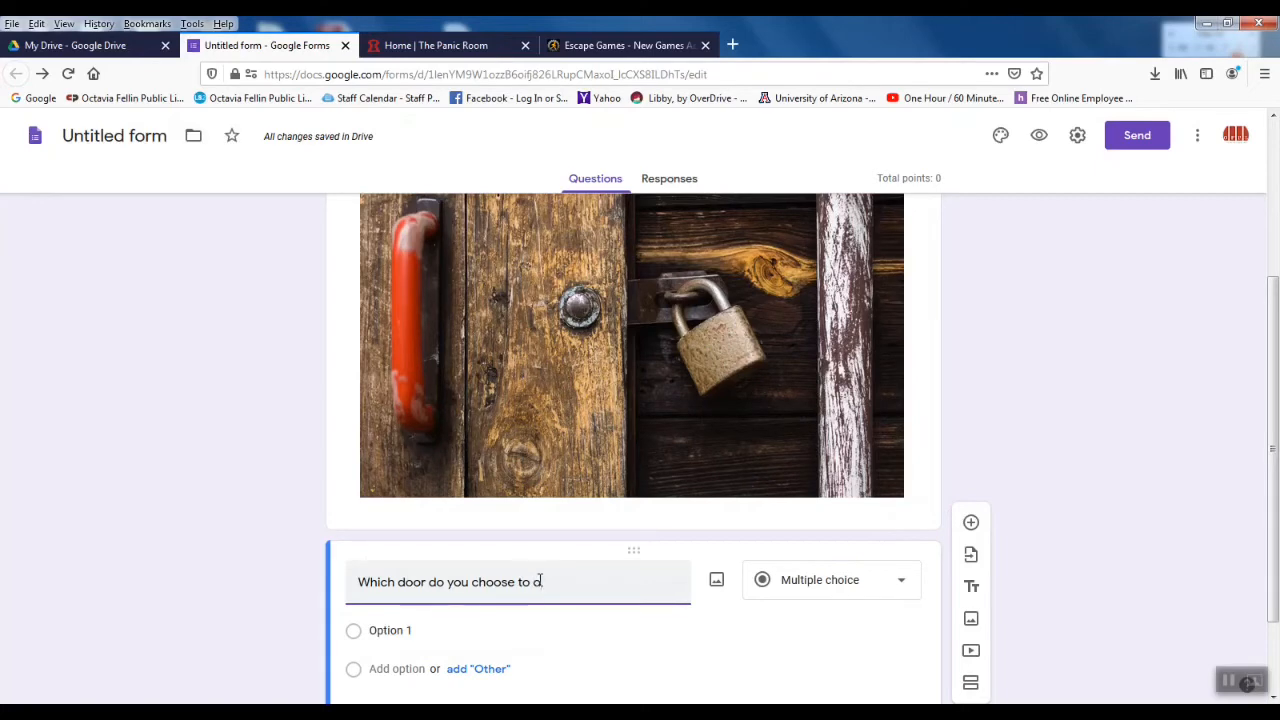
{"action": "type", "text": "pen?"}
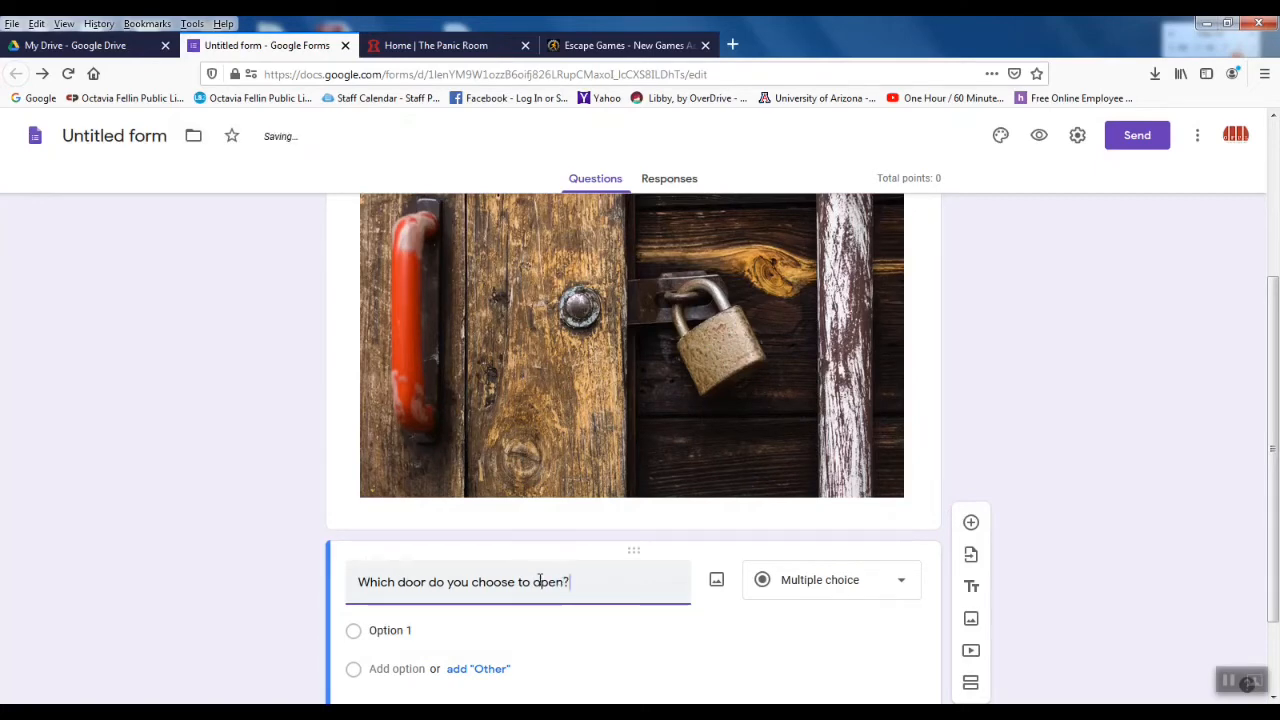
Step: Append "The doors are locked by a padlock that requires a key." to the form description
{"action": "scroll", "coordinate": [538, 581], "scroll_direction": "up", "scroll_amount": 3}
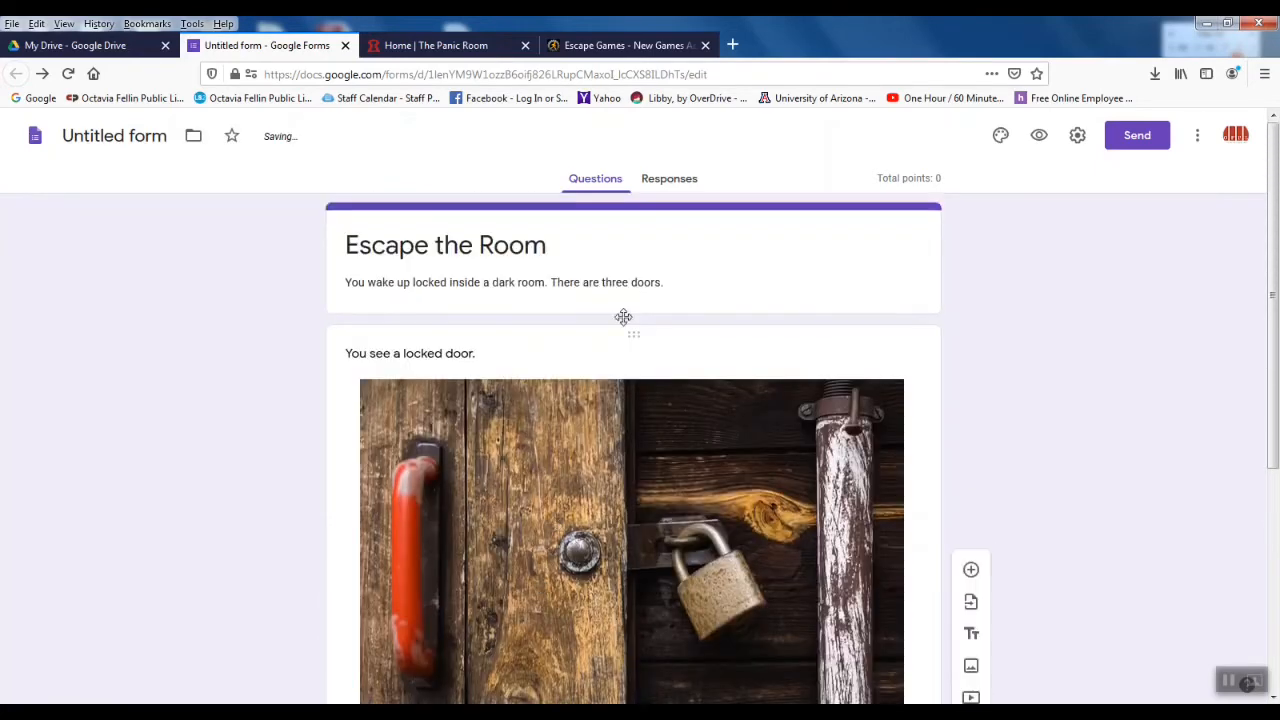
{"action": "triple_click", "coordinate": [697, 287]}
{"action": "left_click", "coordinate": [710, 283]}
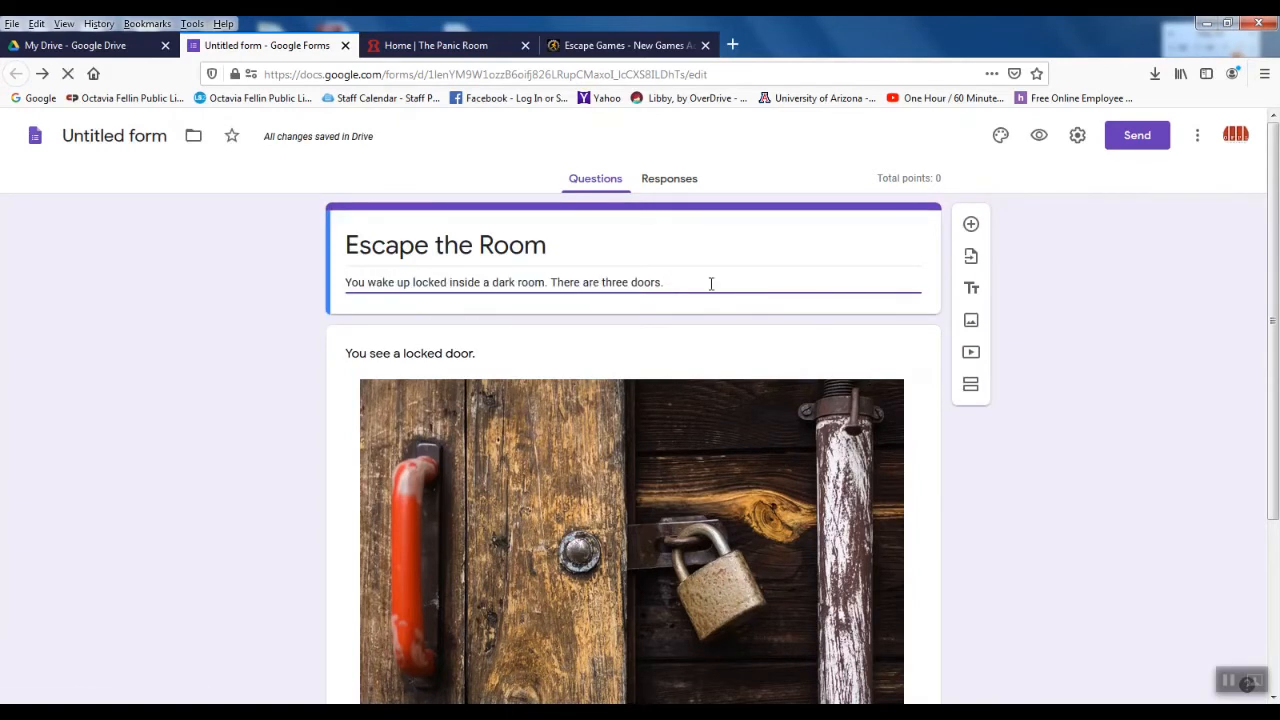
{"action": "type", "text": "The doors"}
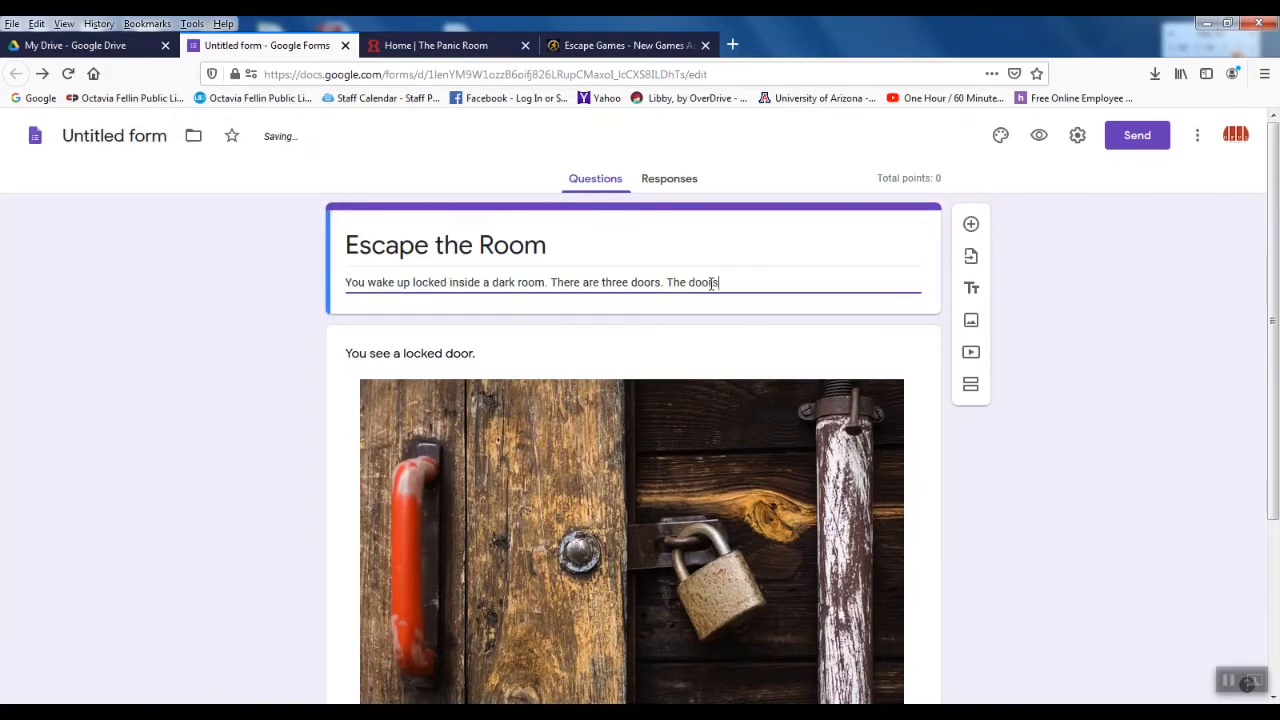
{"action": "type", "text": " are locke"}
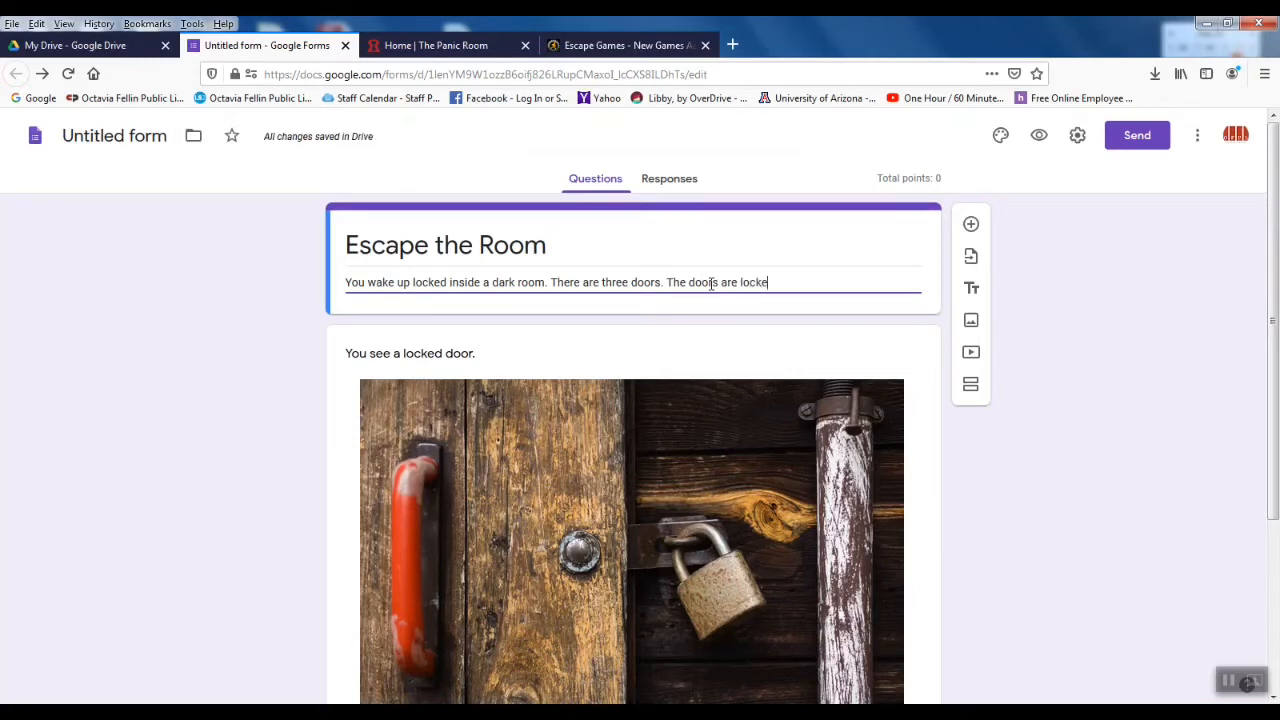
{"action": "type", "text": "d by a "}
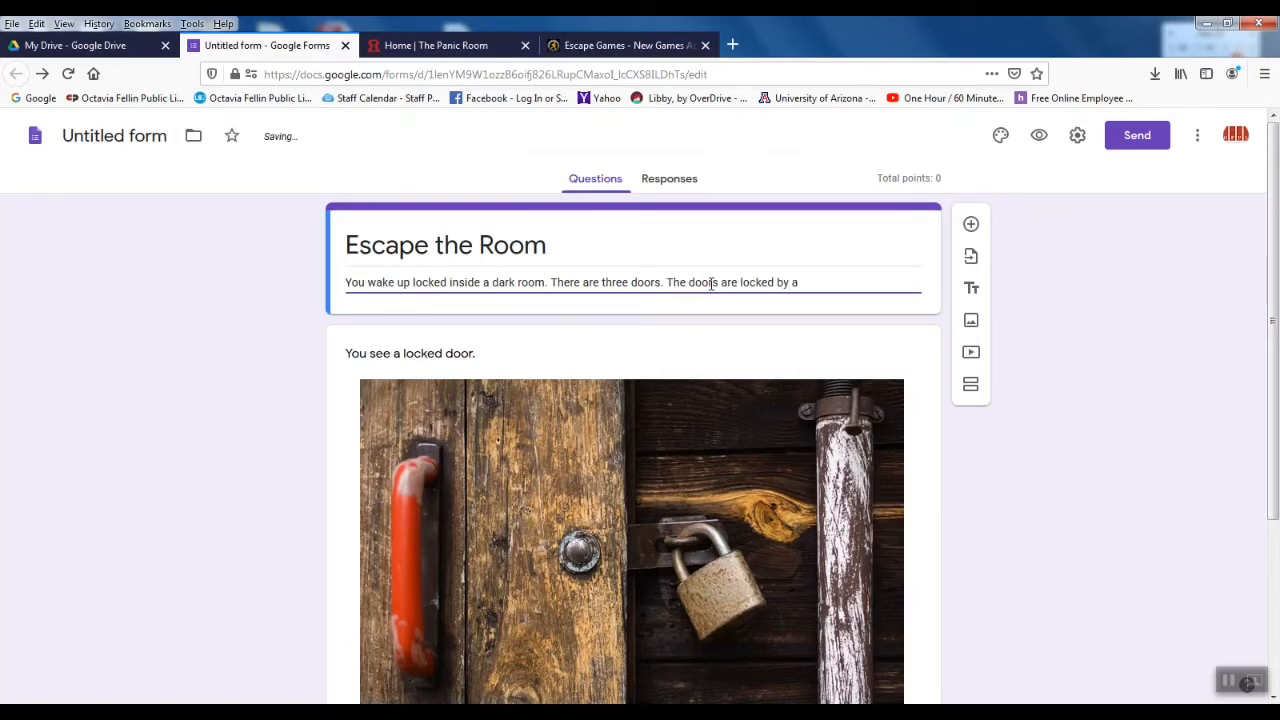
{"action": "type", "text": "pad"}
{"action": "type", "text": "ock that requires a "}
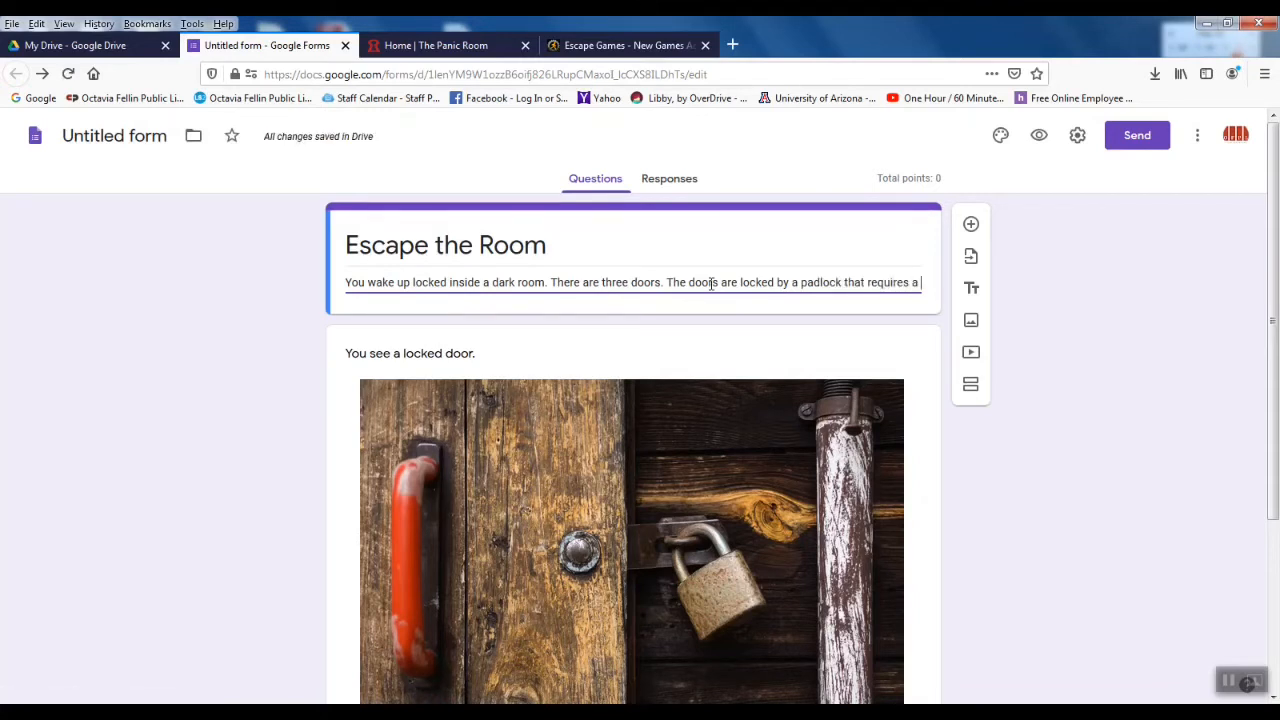
{"action": "type", "text": "key. YOu"}
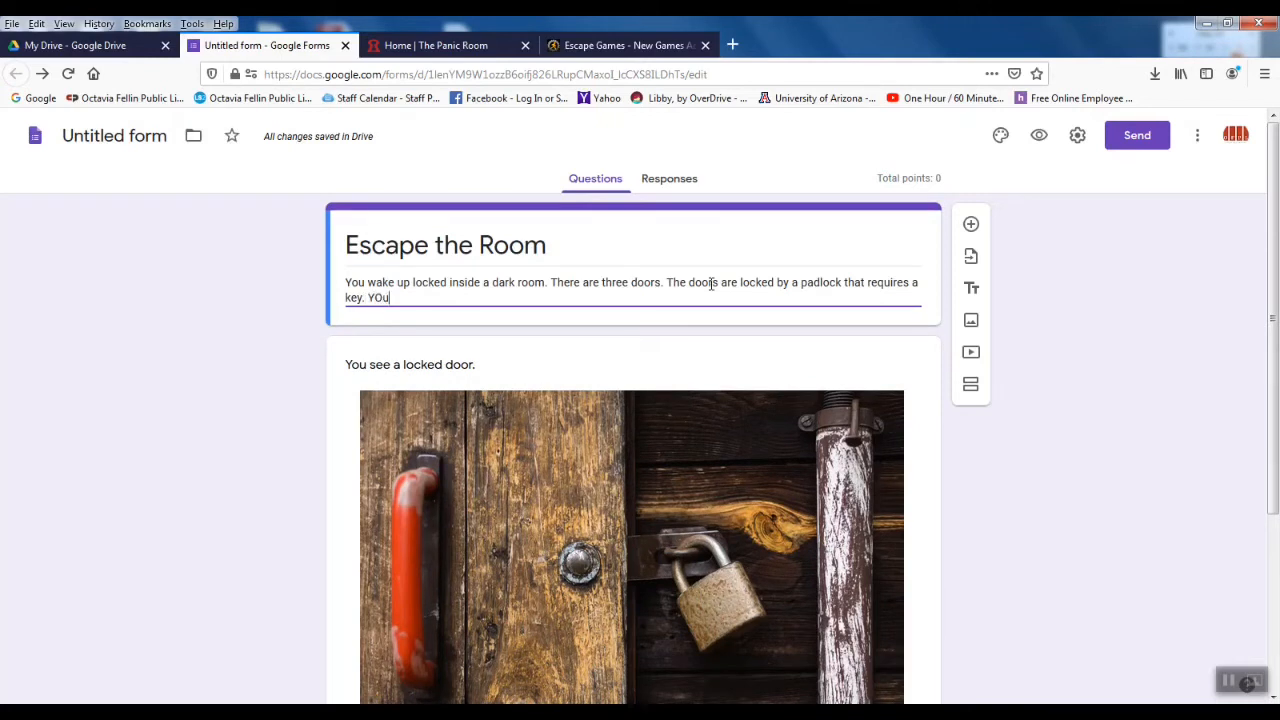
Step: Continue the form description with "You feel something heavy in your pocket and you pull out a key."
{"action": "key", "text": "BackSpace"}
{"action": "key", "text": "BackSpace"}
{"action": "key", "text": "BackSpace"}
{"action": "type", "text": "You feel something he"}
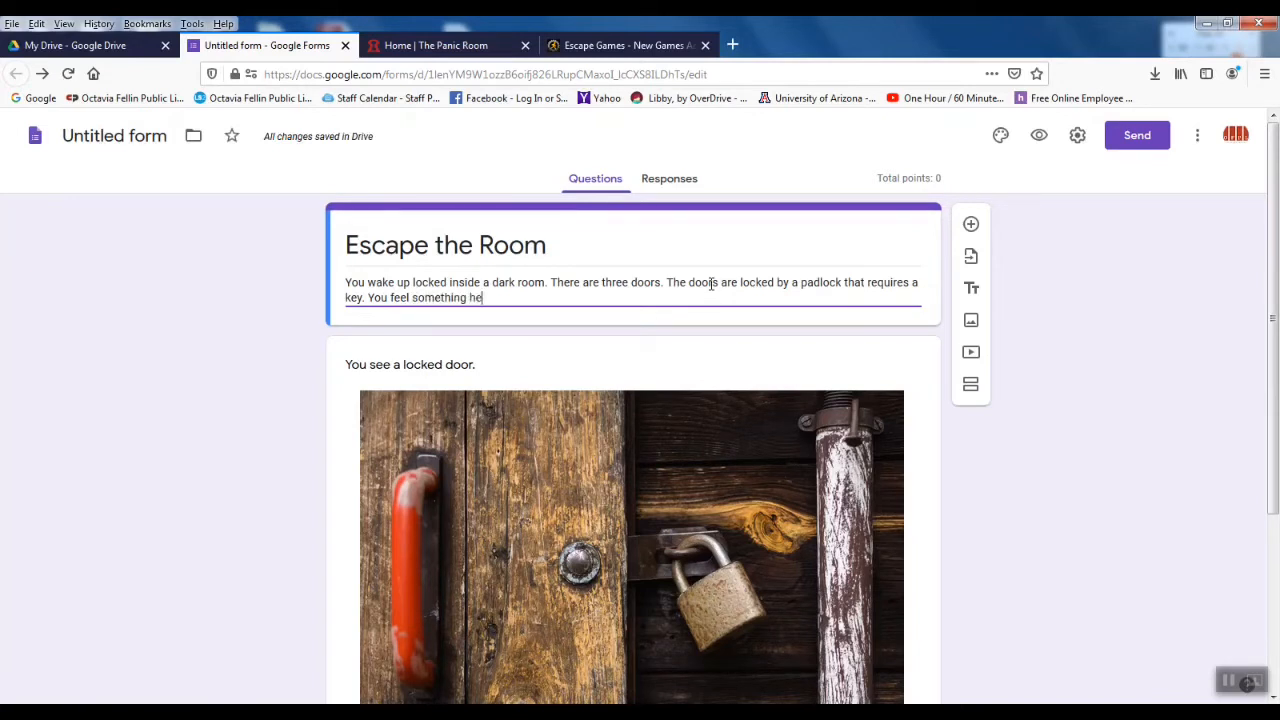
{"action": "type", "text": "avy in your pocket and"}
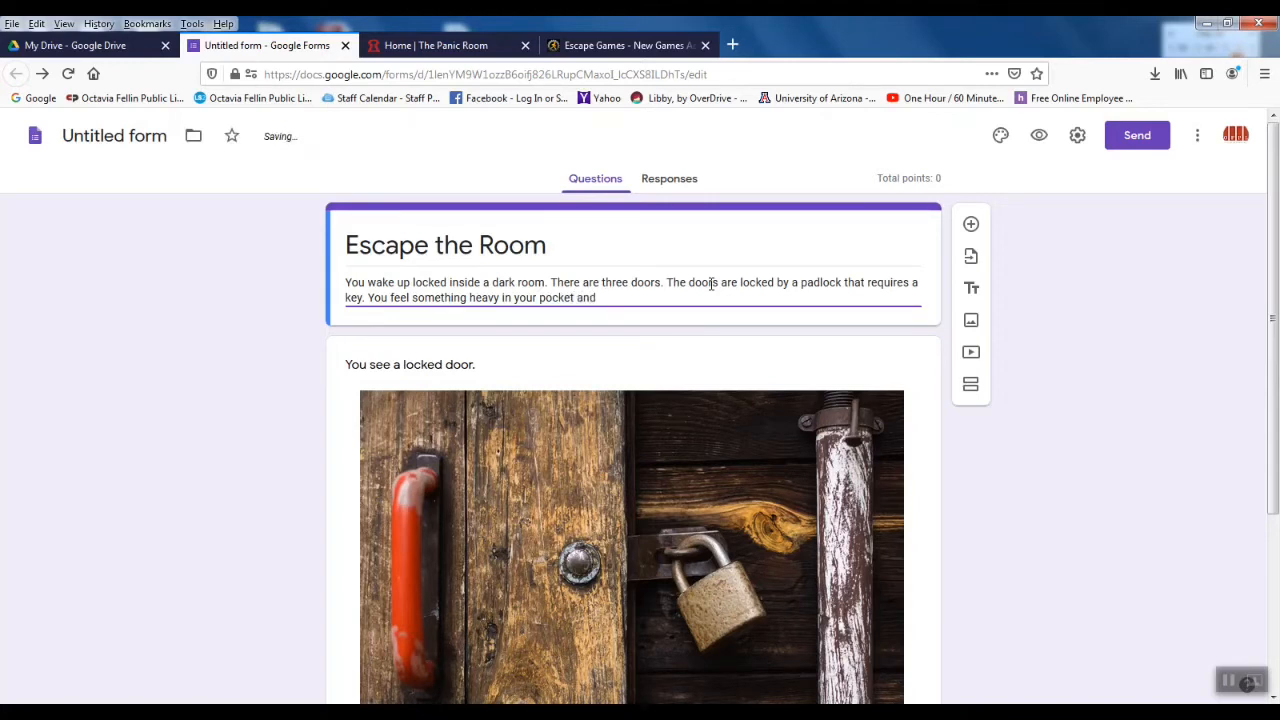
{"action": "type", "text": " you pull o"}
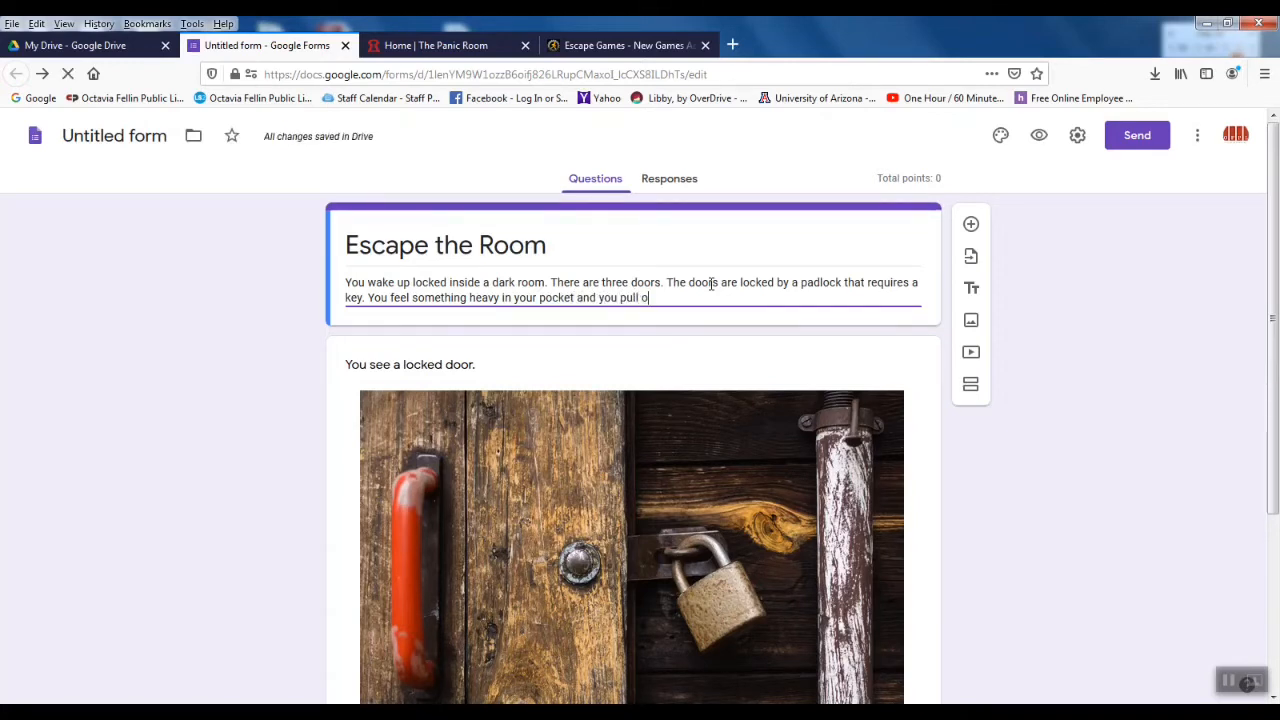
{"action": "type", "text": "ut a key."}
Step: Give the door question three answer options: "Door 1", "Door 2" and "Door 3"
{"action": "scroll", "coordinate": [711, 290], "scroll_direction": "down", "scroll_amount": 3}
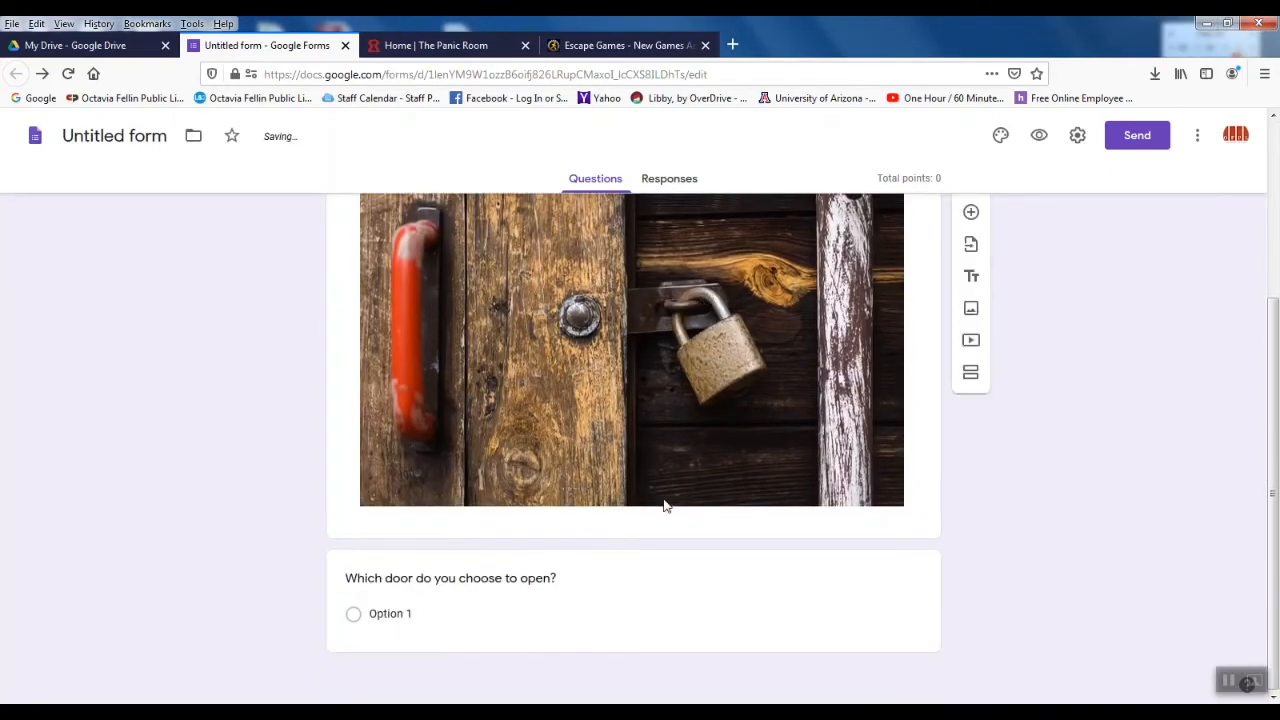
{"action": "left_click", "coordinate": [394, 613]}
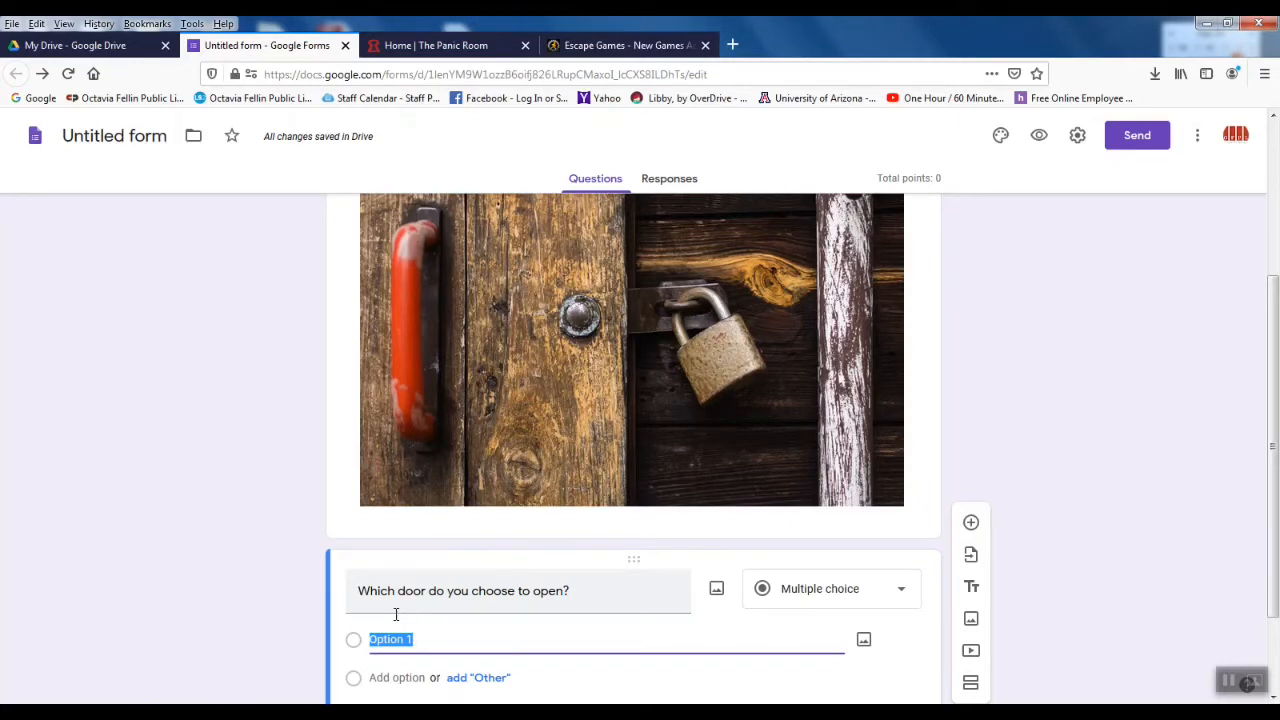
{"action": "type", "text": "Door 1"}
{"action": "key", "text": "Return"}
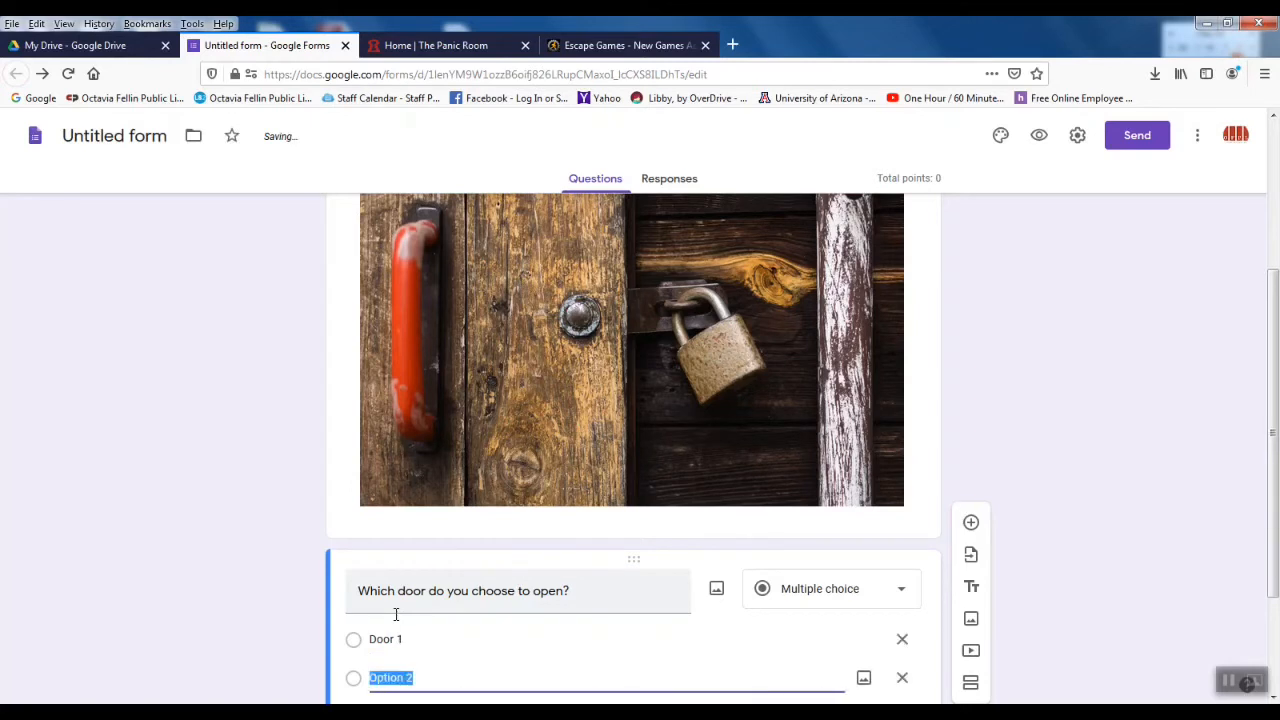
{"action": "type", "text": "Door 2"}
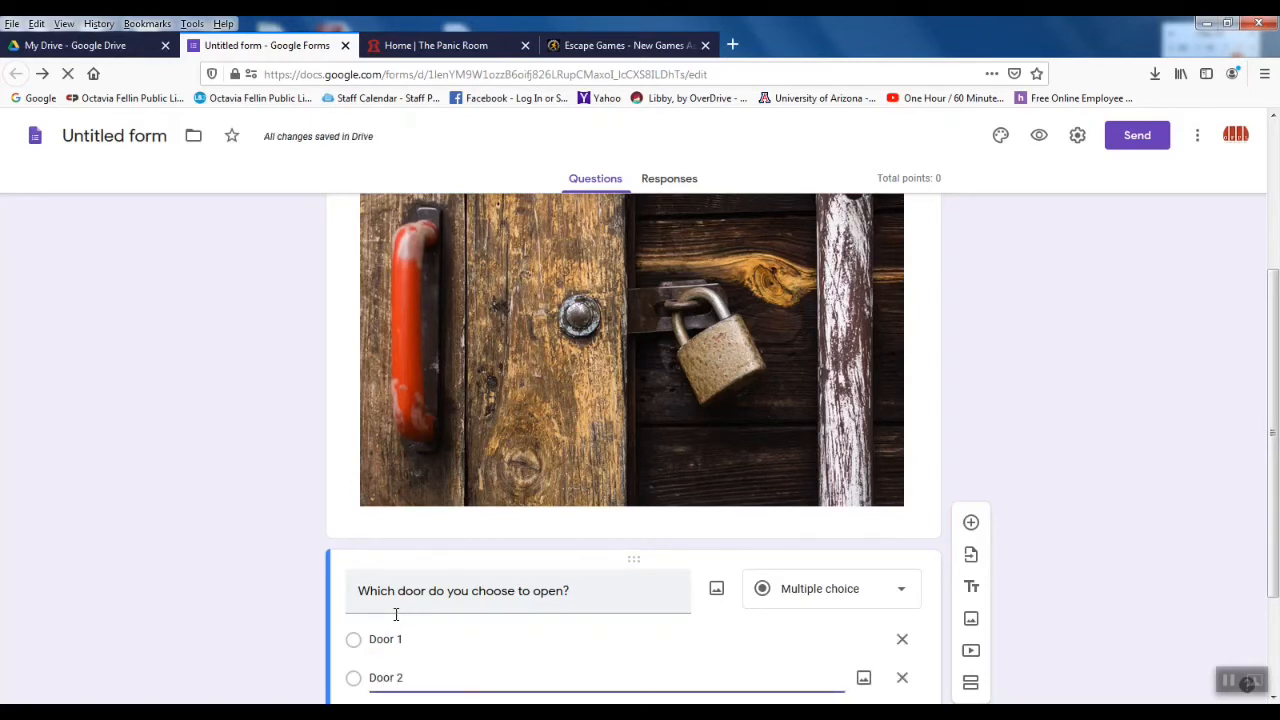
{"action": "key", "text": "Return"}
{"action": "type", "text": "Door"}
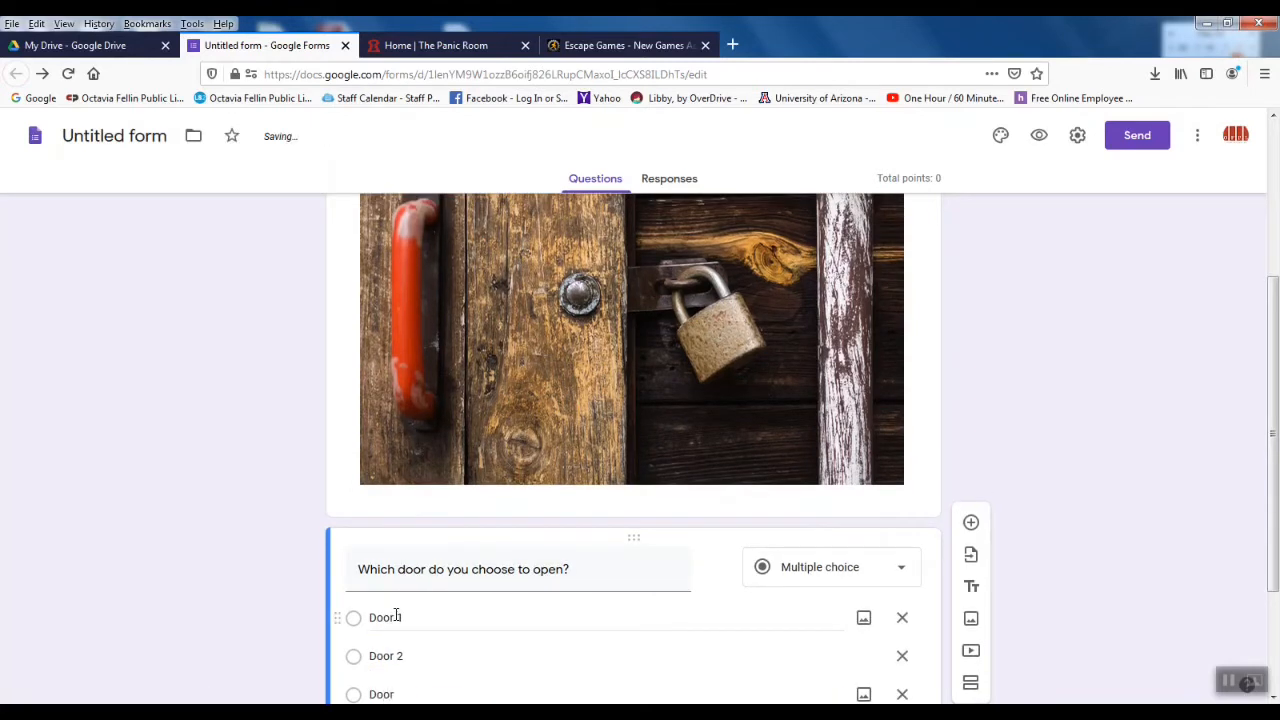
{"action": "type", "text": " 3"}
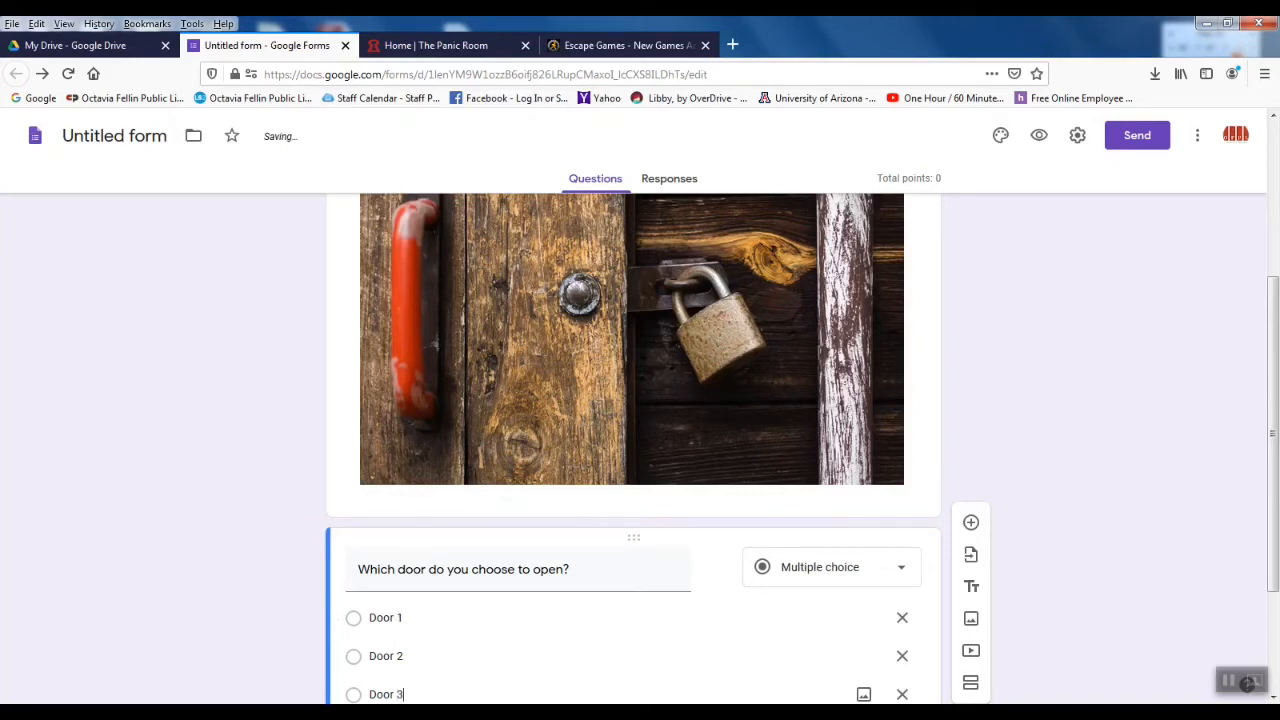
Step: Make the door question required and mark Door 2 as its correct answer in the answer key
{"action": "scroll", "coordinate": [1124, 508], "scroll_direction": "down", "scroll_amount": 2}
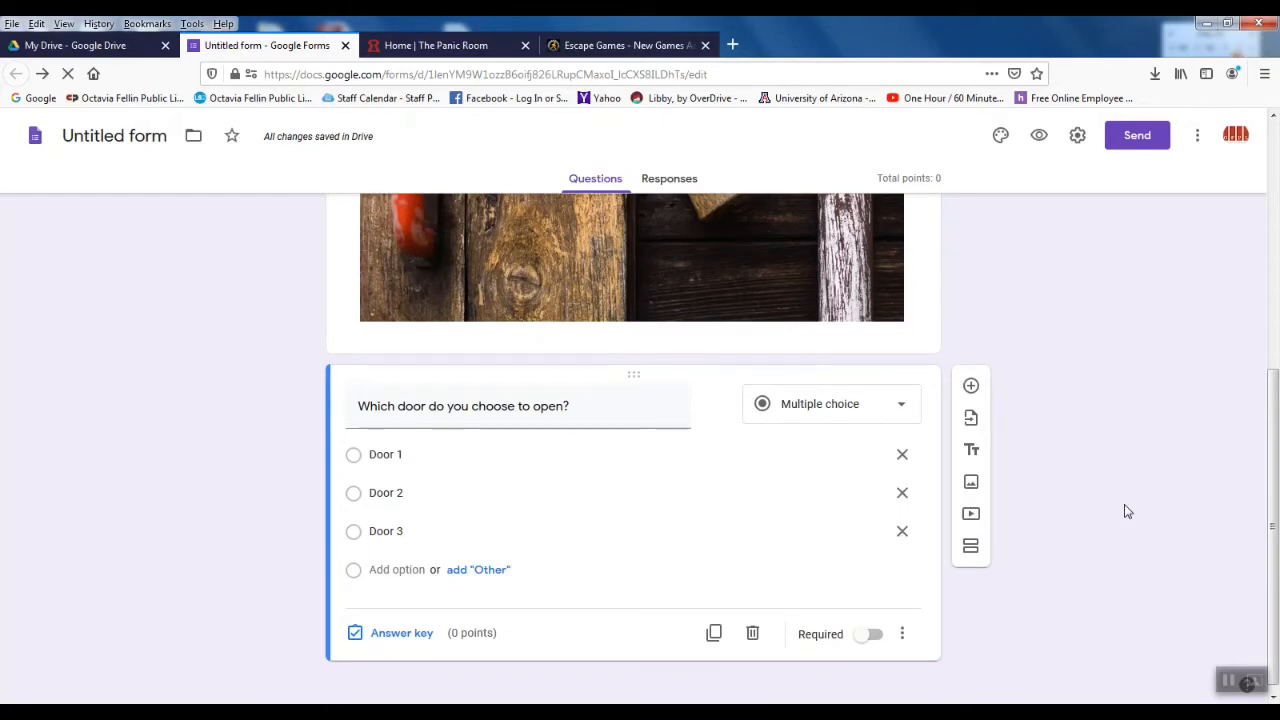
{"action": "left_click", "coordinate": [864, 636]}
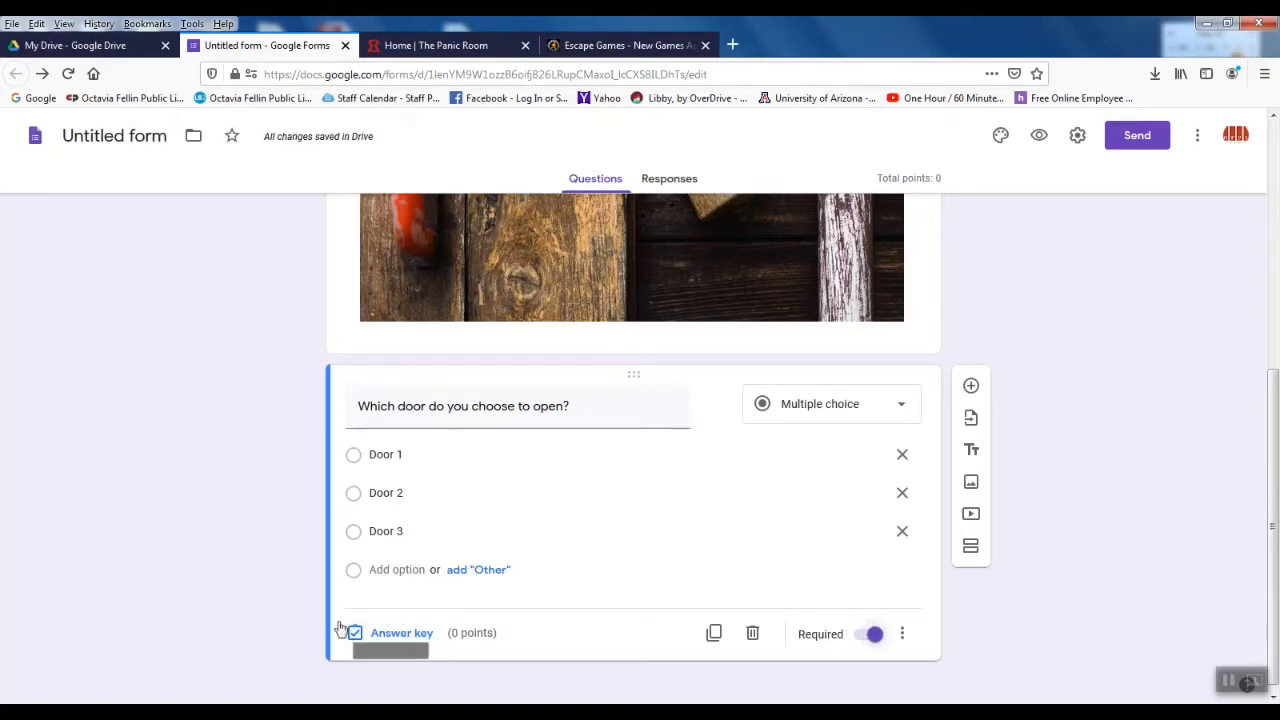
{"action": "left_click", "coordinate": [397, 640]}
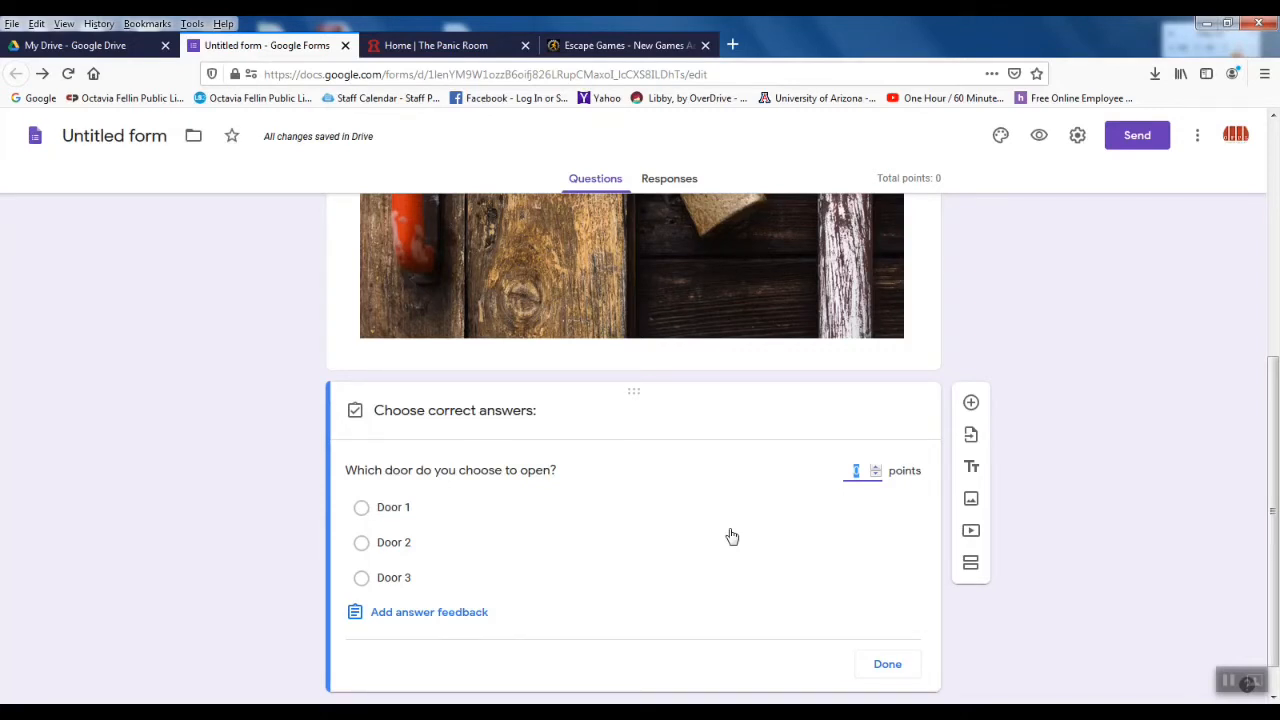
{"action": "left_click", "coordinate": [363, 542]}
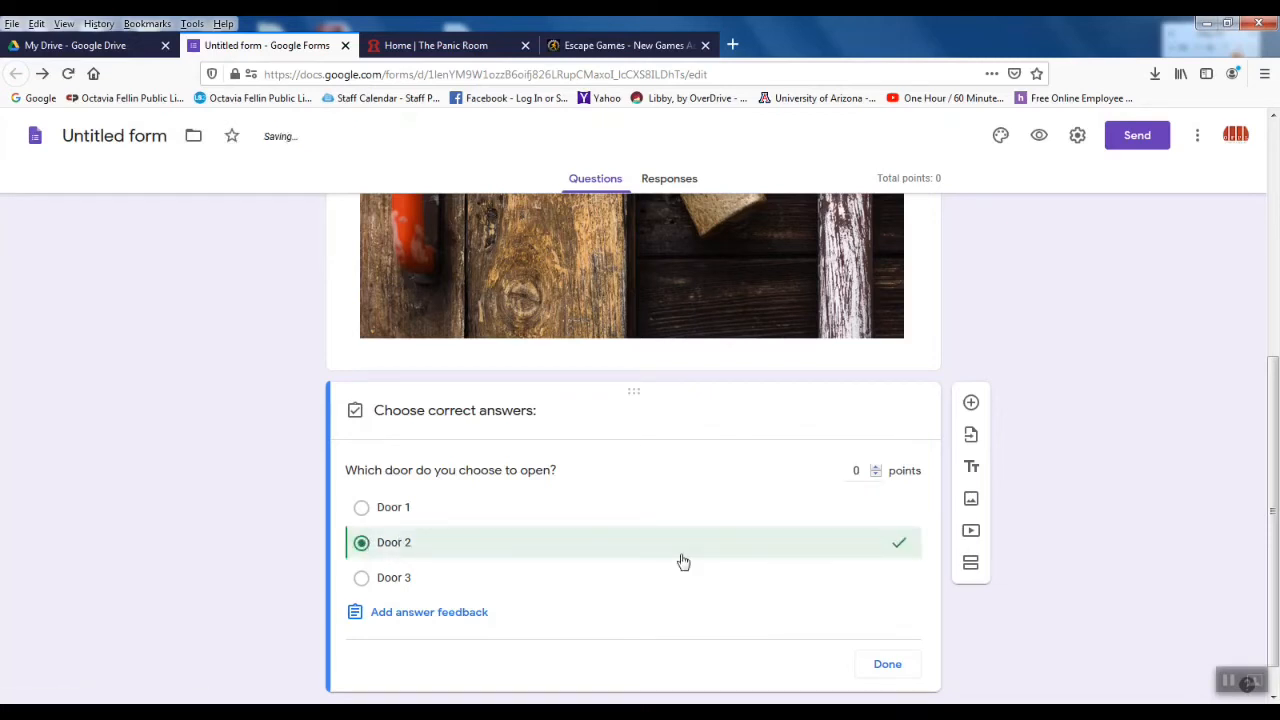
{"action": "left_click", "coordinate": [886, 666]}
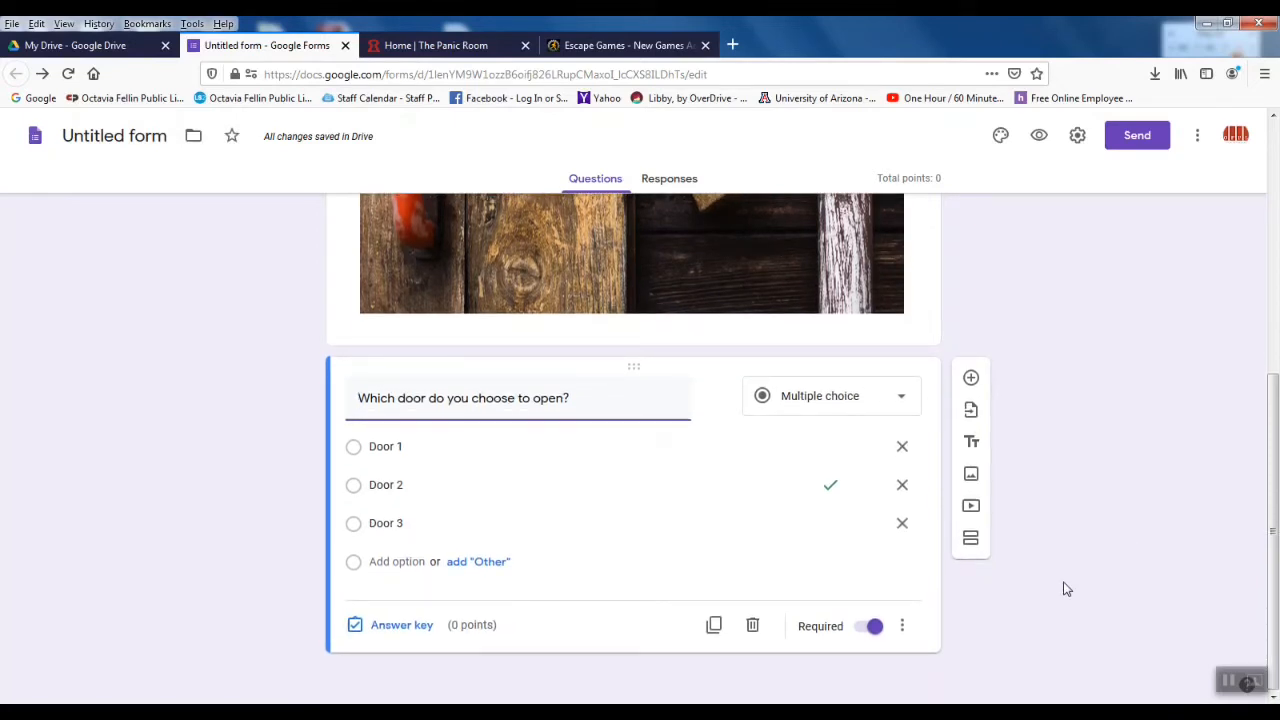
Step: Enable going to a section based on the answer for the door question
{"action": "left_click", "coordinate": [904, 628]}
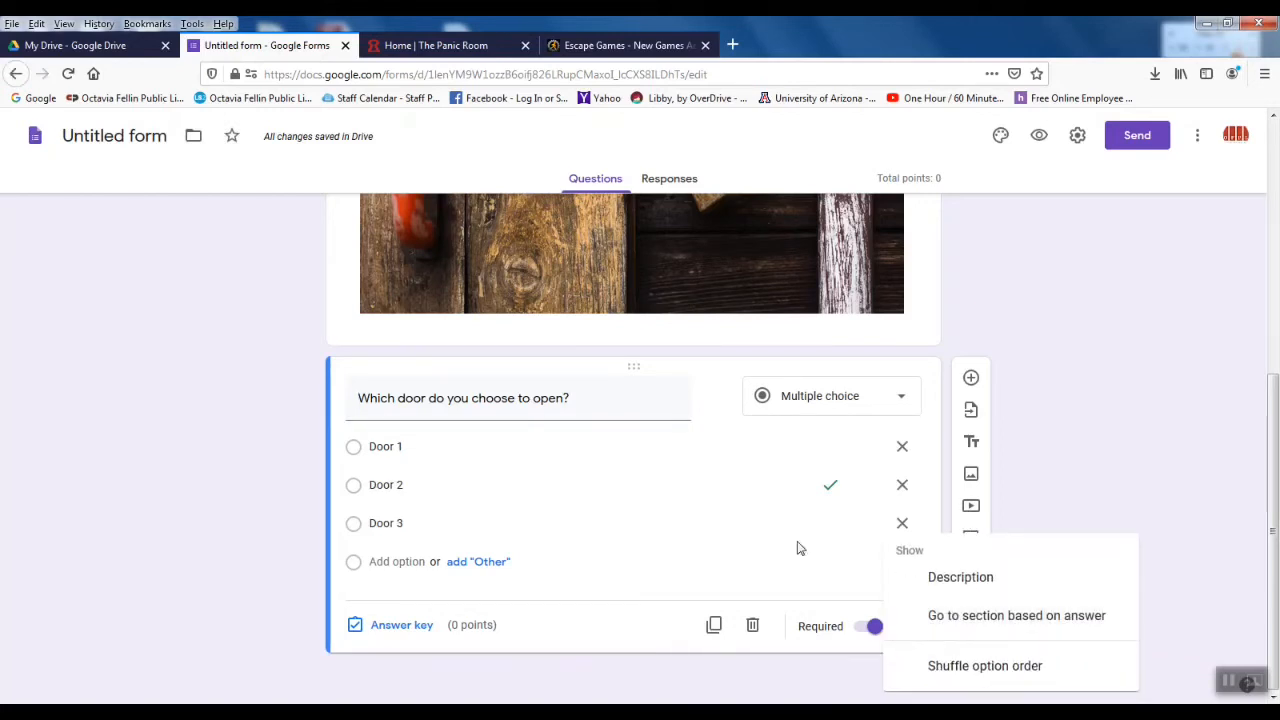
{"action": "left_click", "coordinate": [657, 640]}
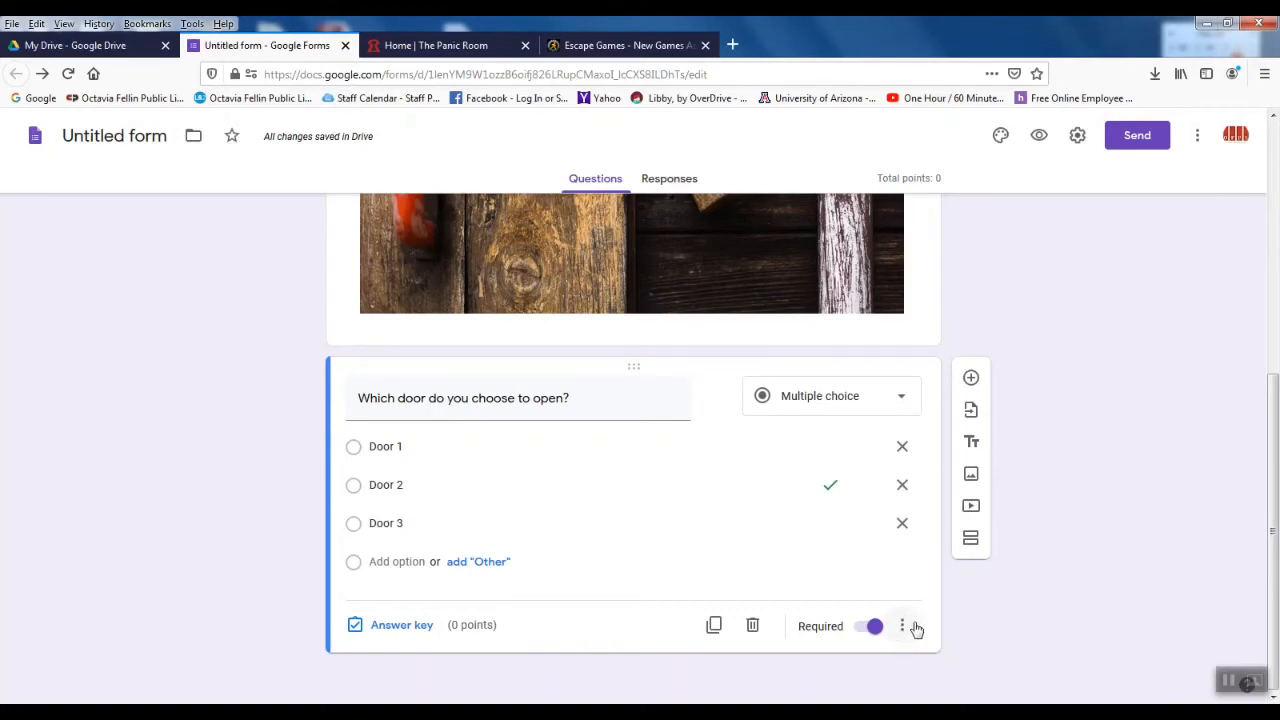
{"action": "left_click", "coordinate": [902, 630]}
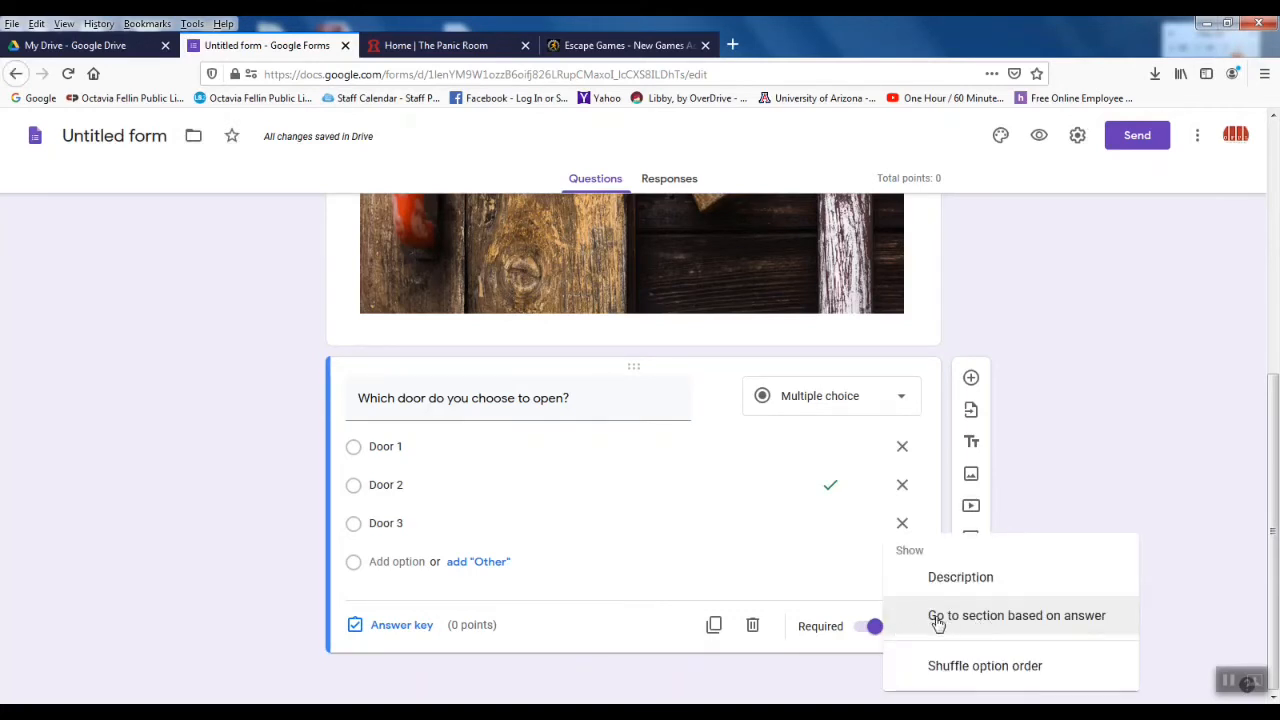
{"action": "left_click", "coordinate": [1098, 616]}
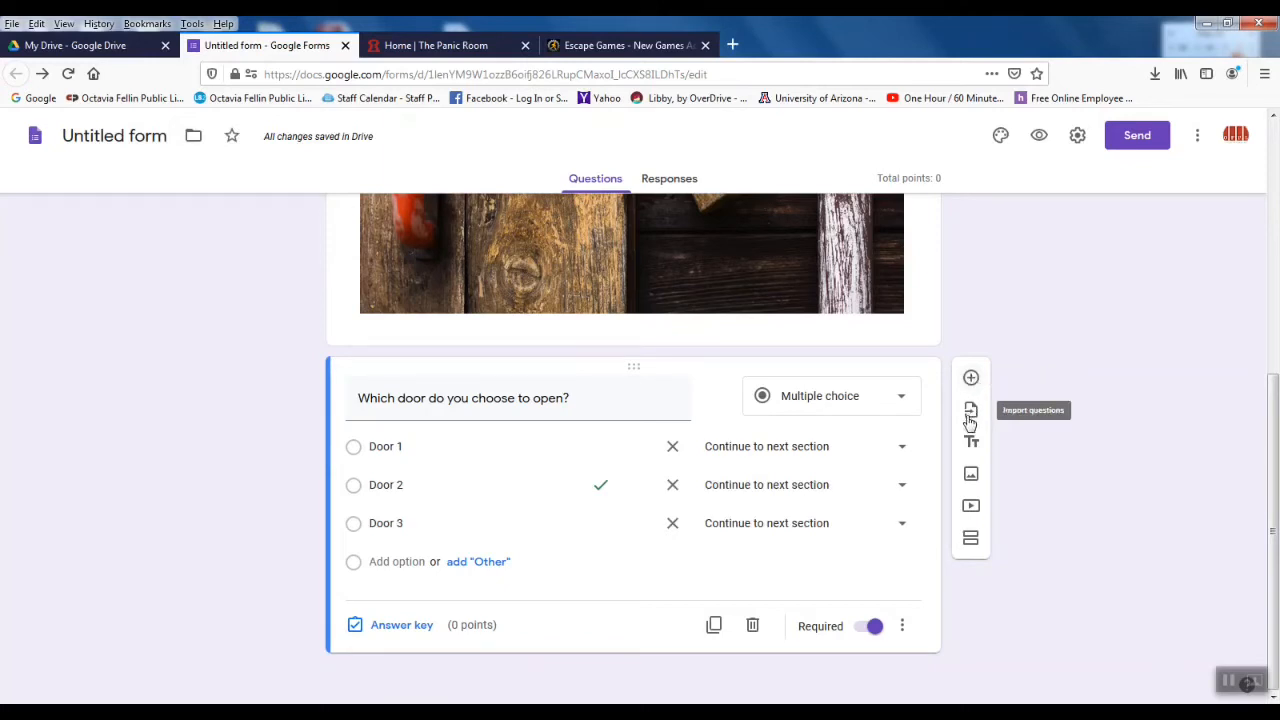
Step: Add a new section after the door question and title it "Oops, wrong door."
{"action": "left_click", "coordinate": [971, 540]}
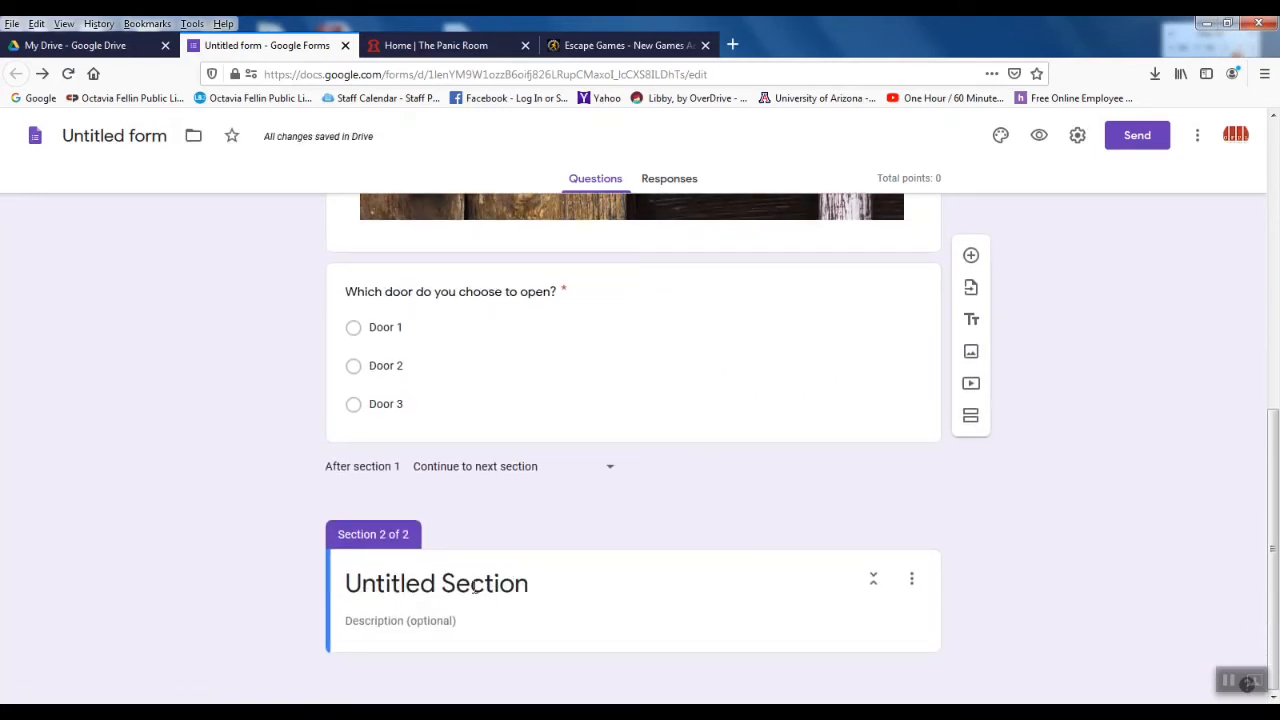
{"action": "left_click", "coordinate": [475, 590]}
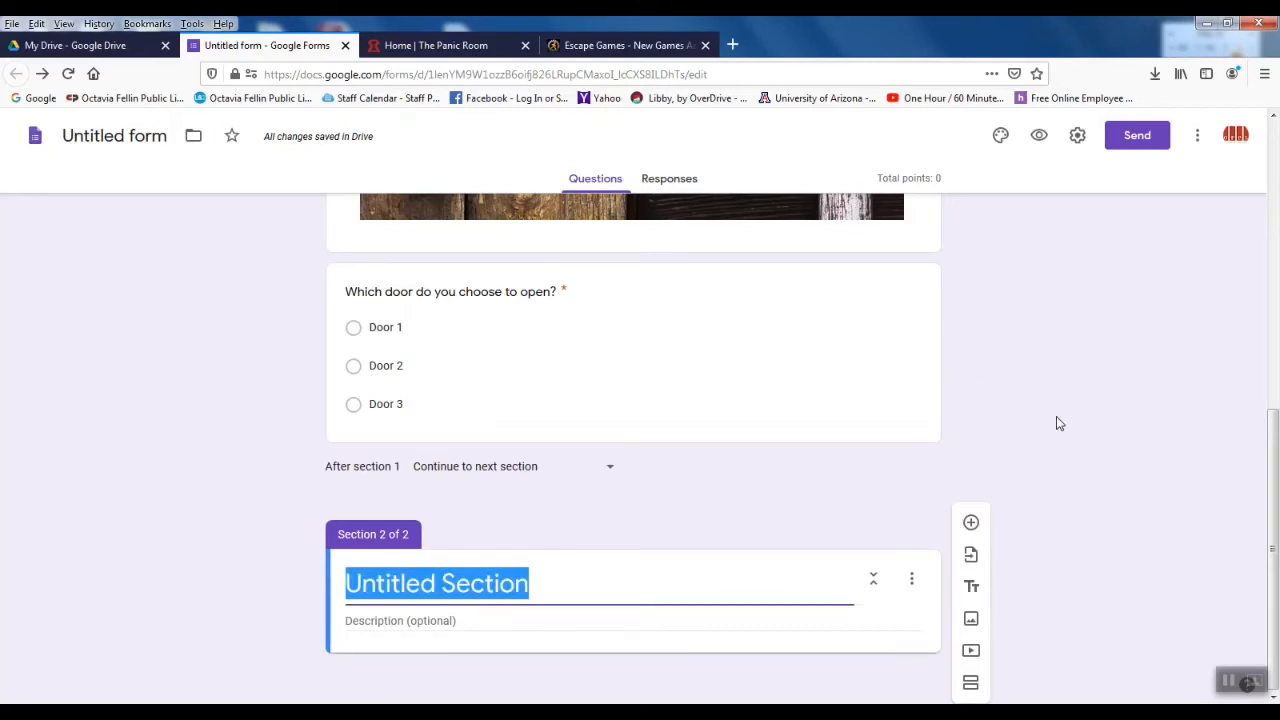
{"action": "type", "text": "Oo"}
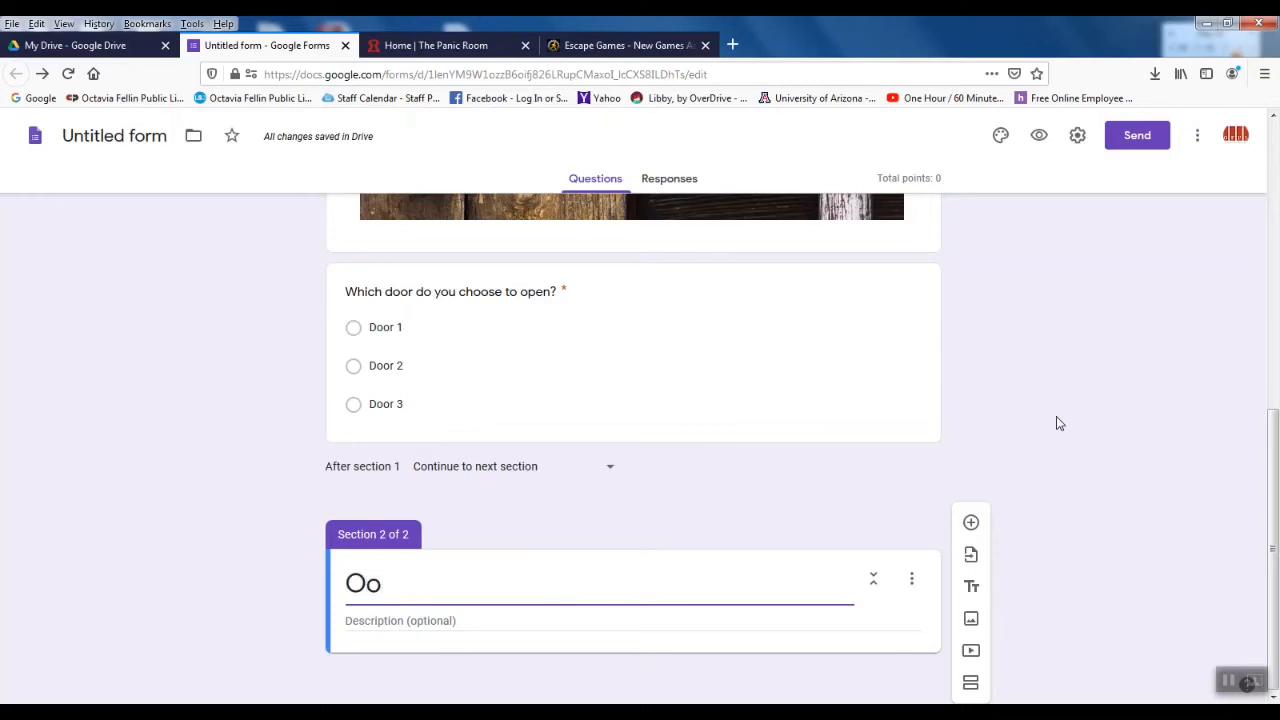
{"action": "type", "text": "ps, wrong"}
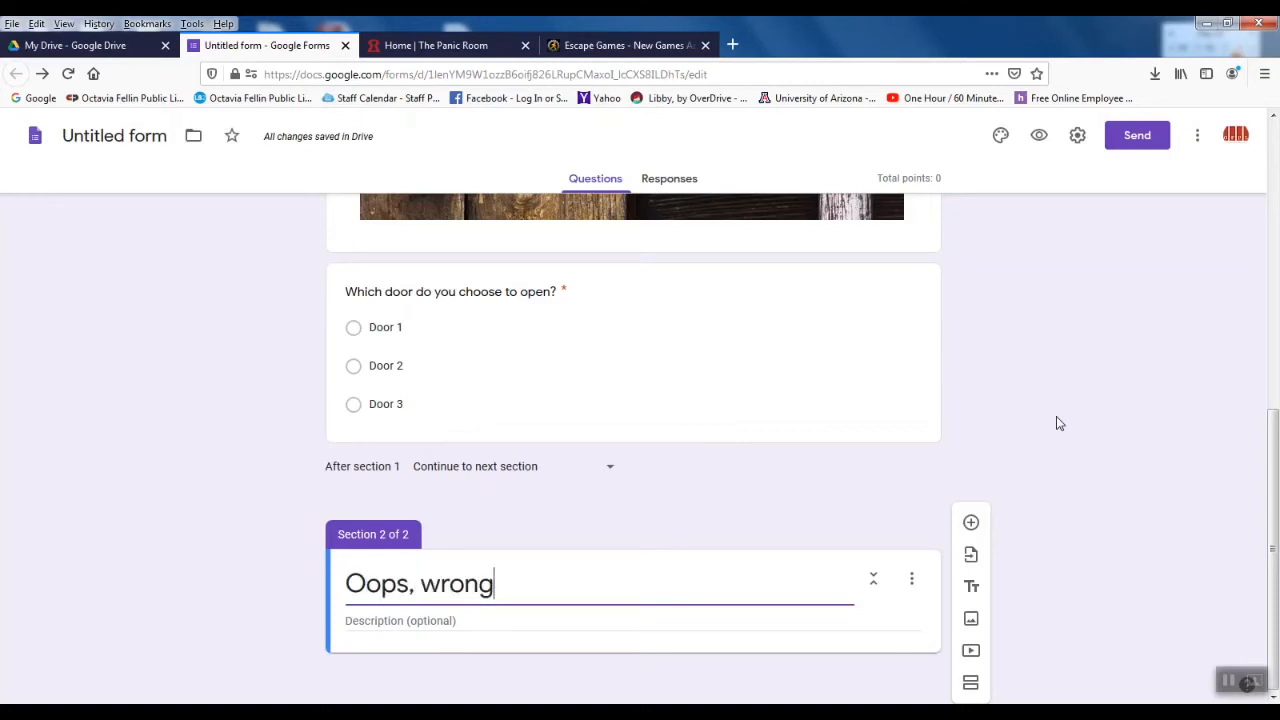
{"action": "type", "text": " door."}
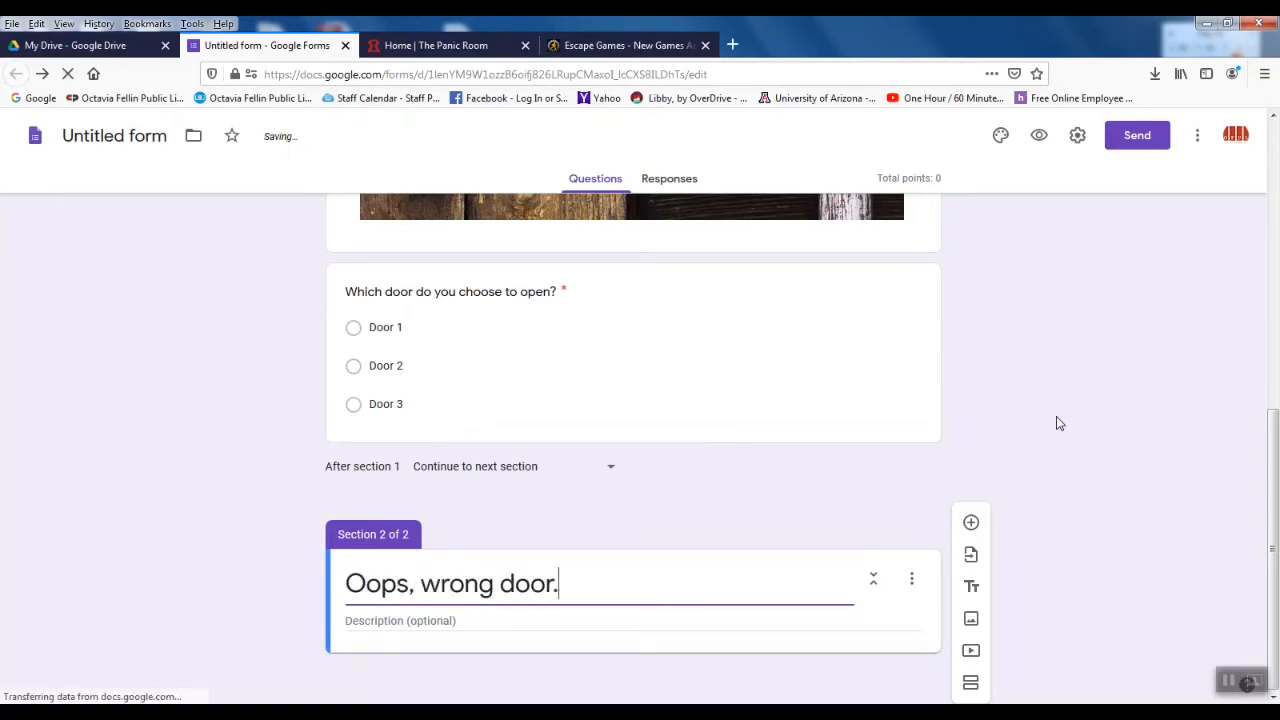
Step: Give the "Oops, wrong door." section the description "The key didn't work. Maybe try another door."
{"action": "left_click", "coordinate": [516, 624]}
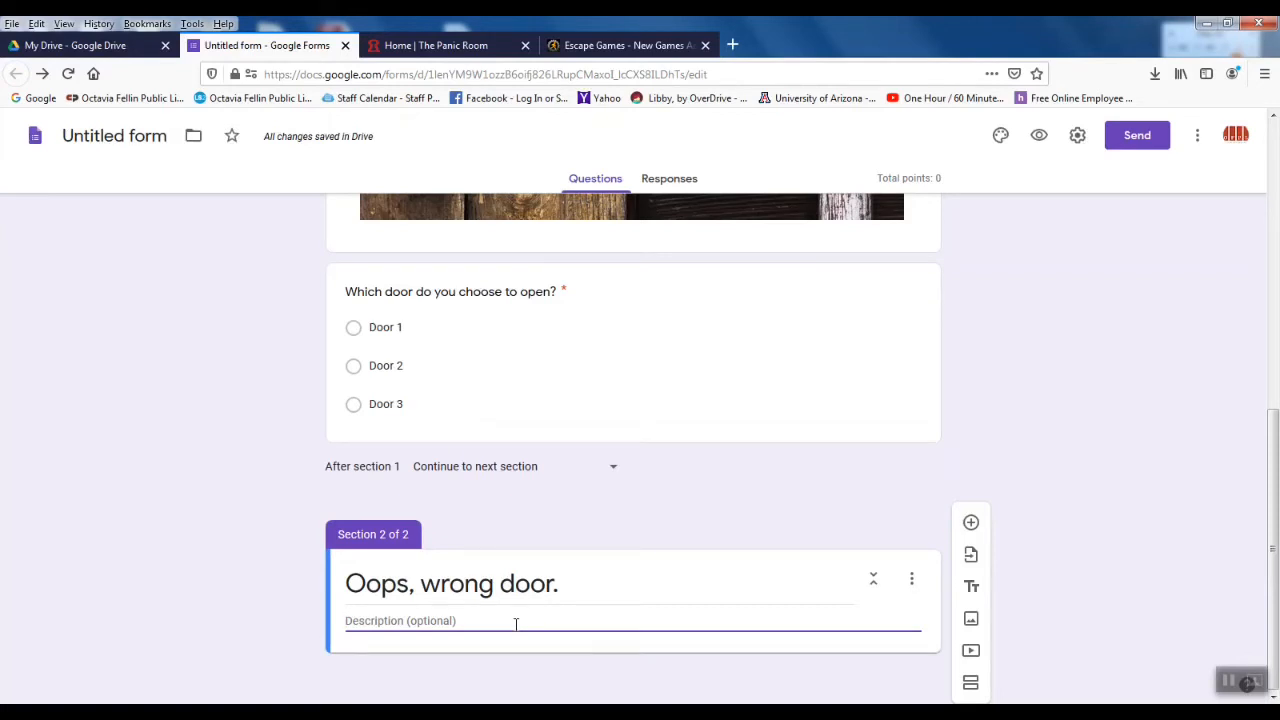
{"action": "type", "text": "T"}
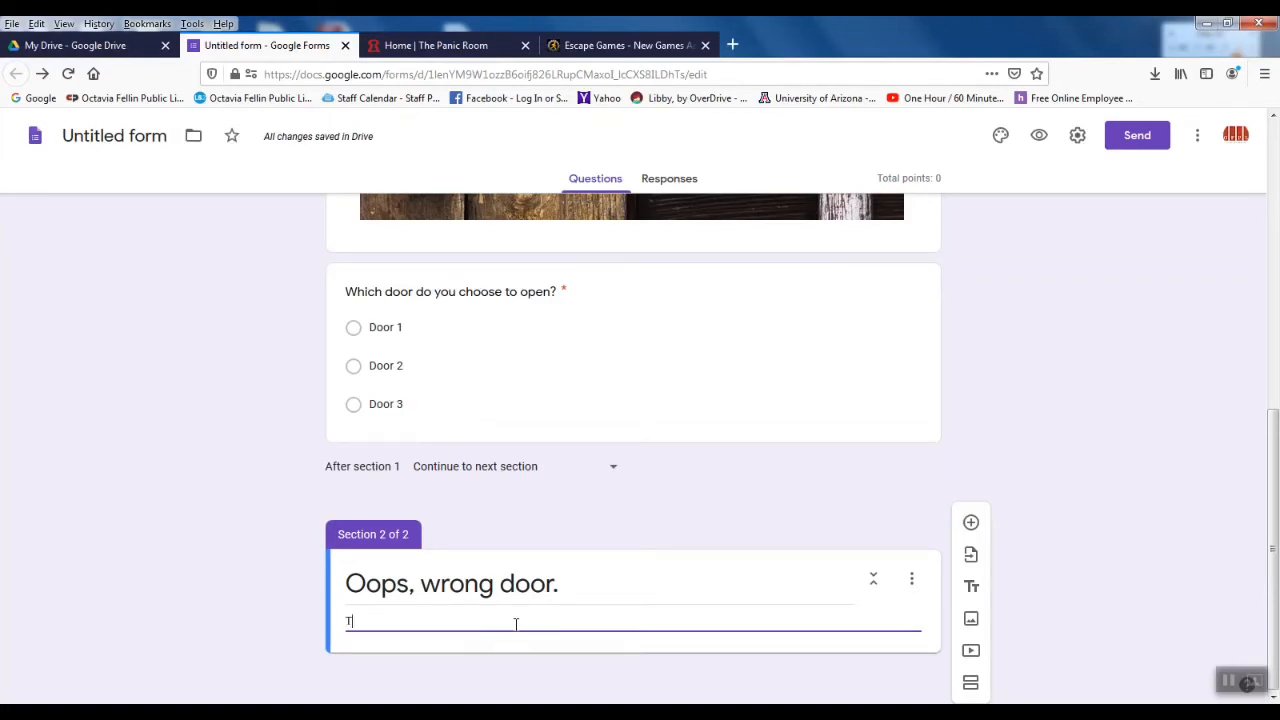
{"action": "type", "text": "he key didn't wor"}
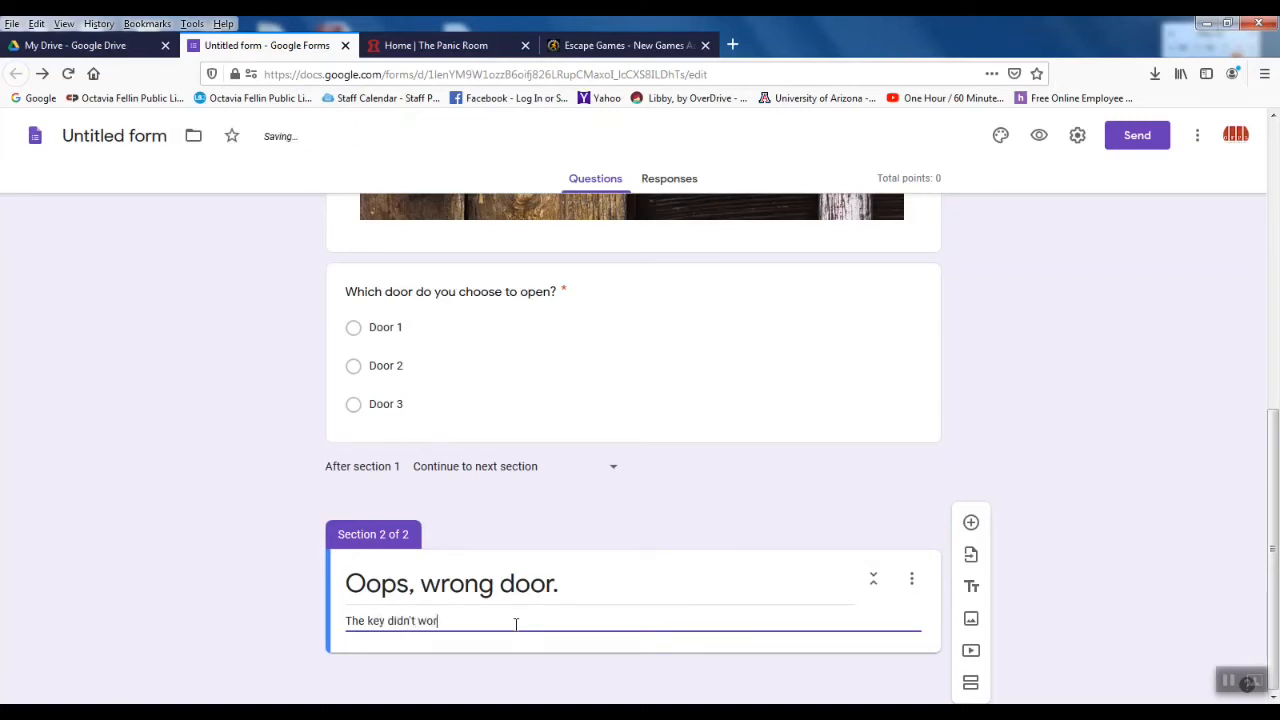
{"action": "type", "text": "k. Mayb"}
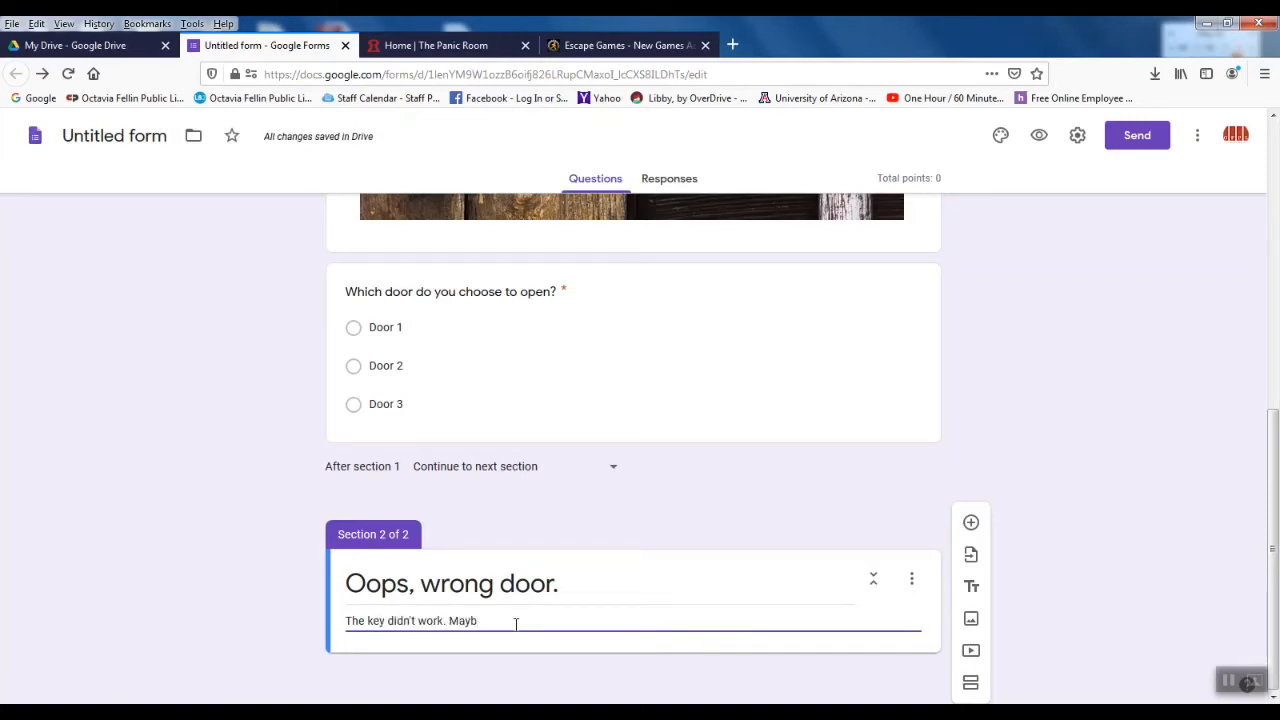
{"action": "type", "text": "e try another door."}
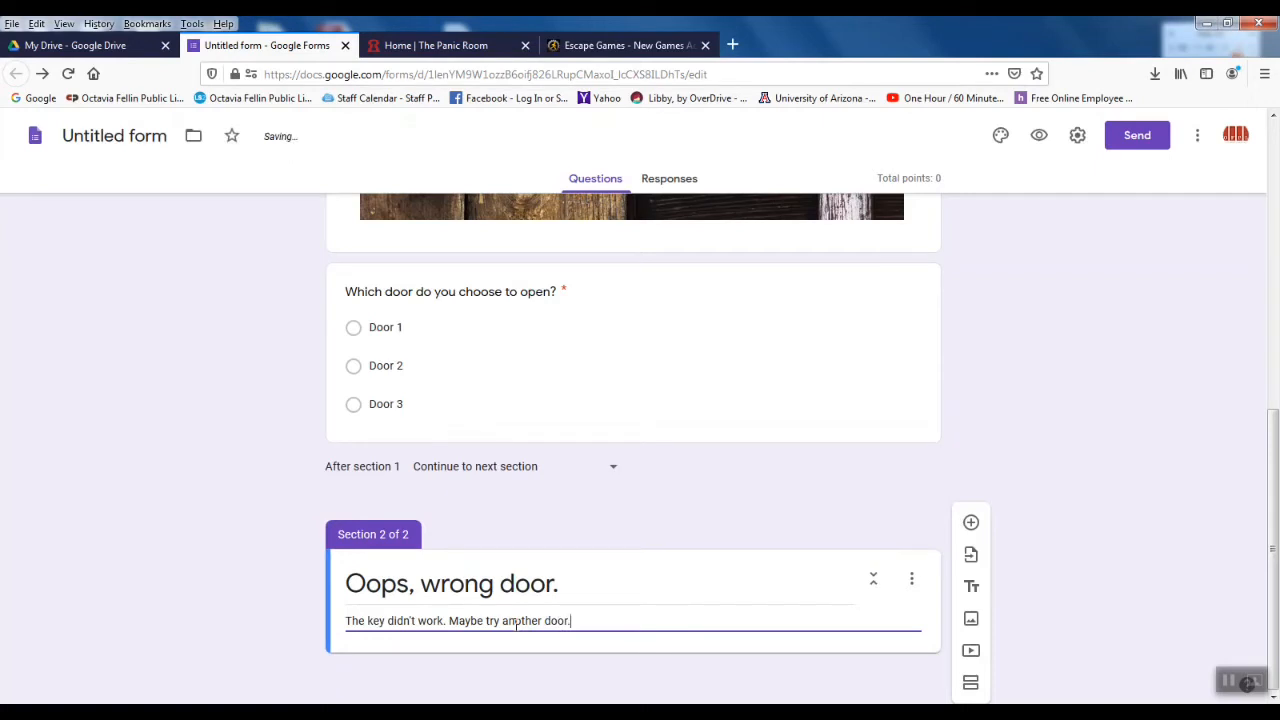
{"action": "left_click", "coordinate": [1121, 497]}
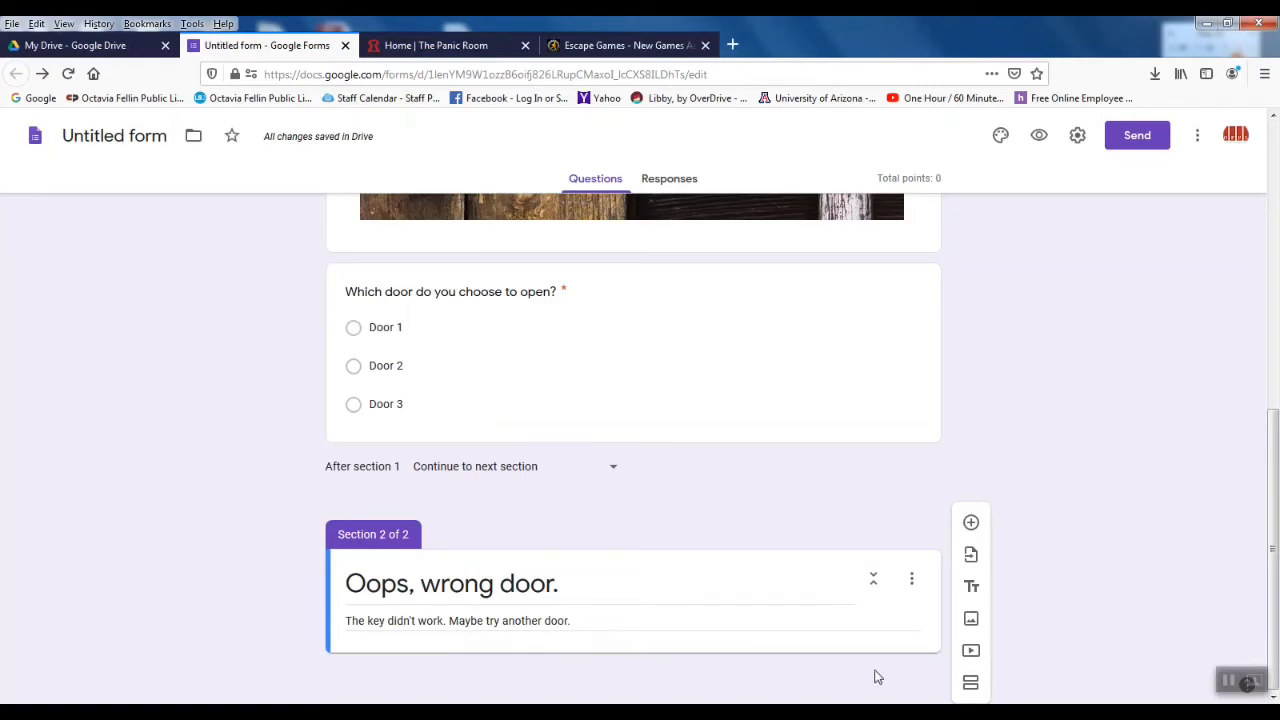
Step: Add a third section and title it "Great! You unlocked the door."
{"action": "left_click", "coordinate": [970, 684]}
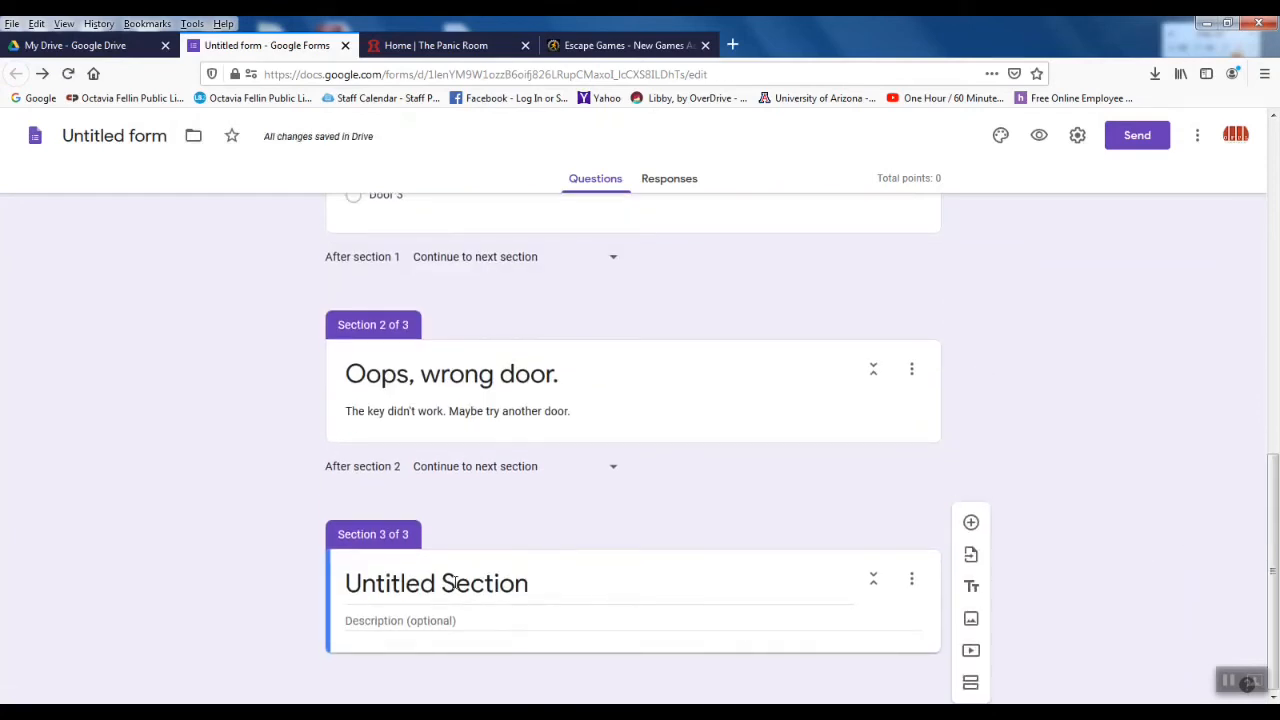
{"action": "left_click", "coordinate": [453, 584]}
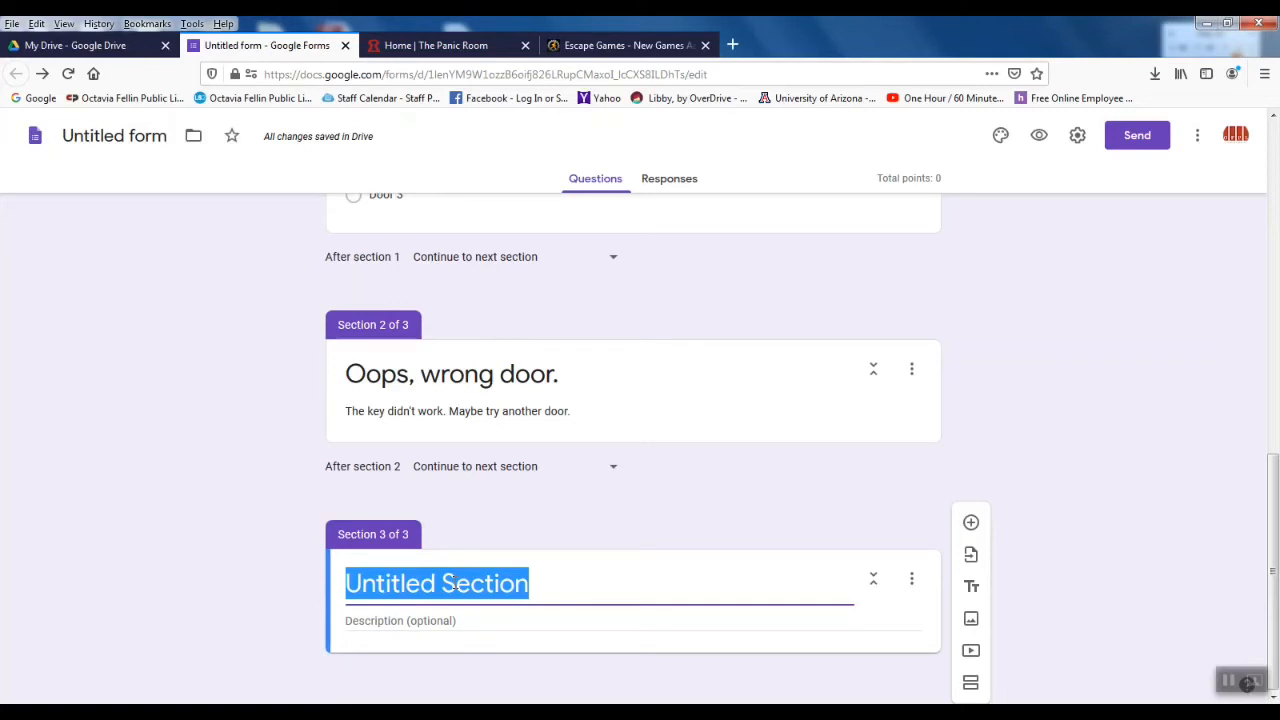
{"action": "type", "text": "Grea"}
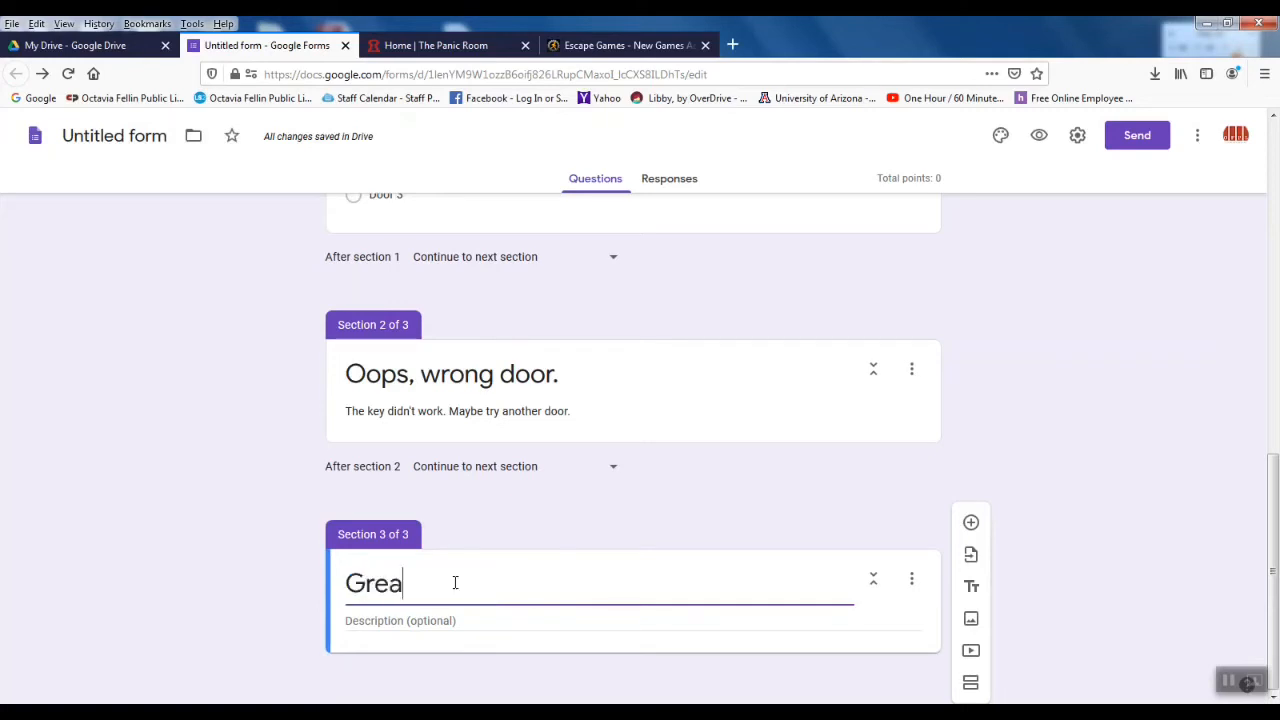
{"action": "type", "text": "t! YO"}
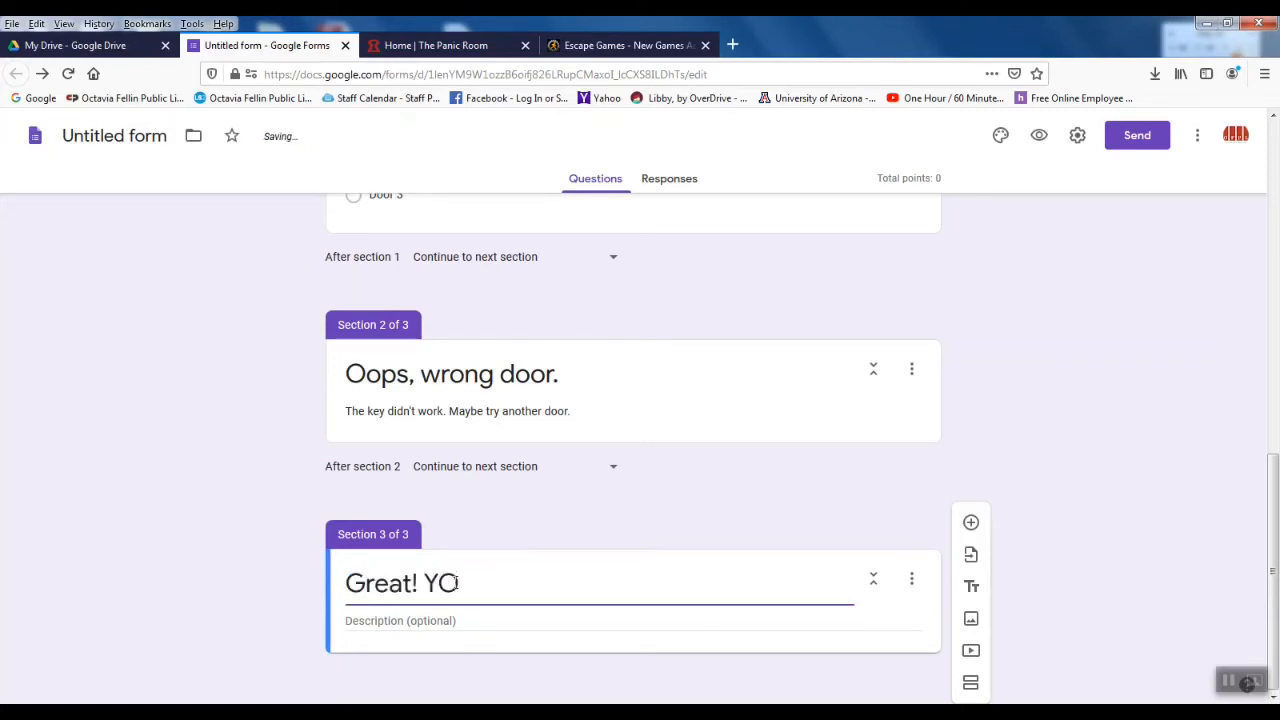
{"action": "key", "text": "BackSpace"}
{"action": "type", "text": "ou unlocked "}
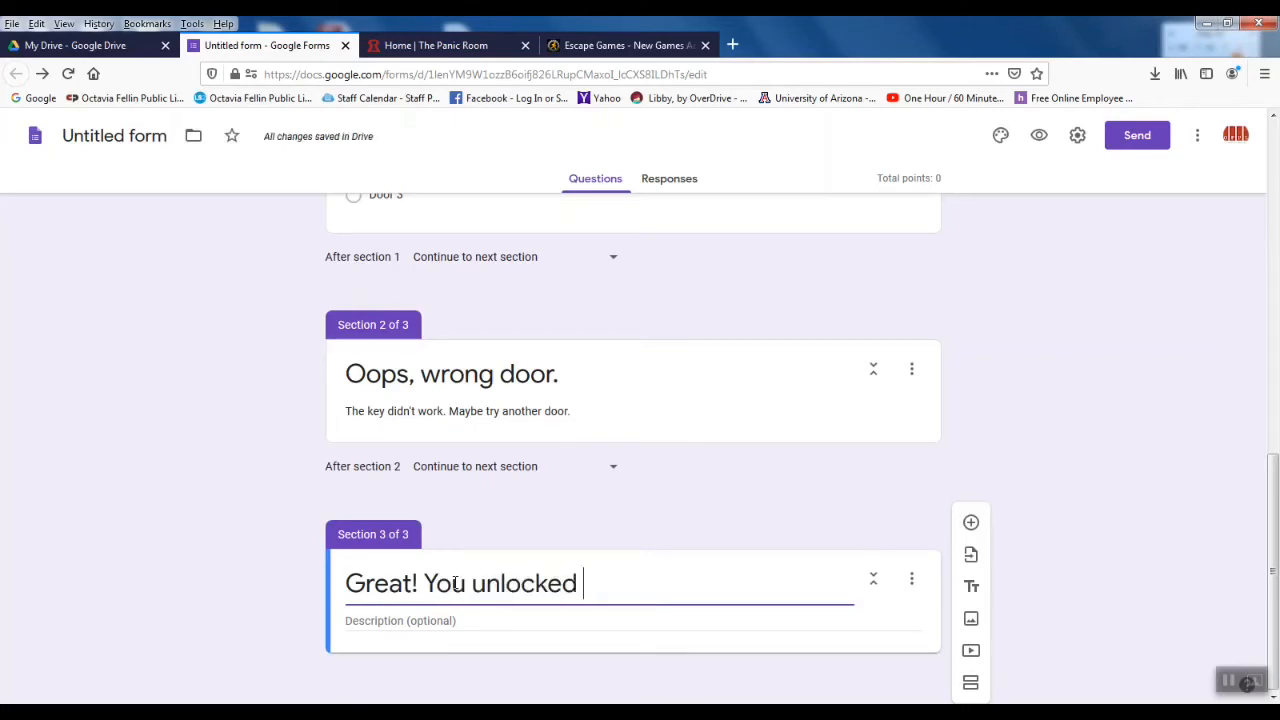
{"action": "type", "text": "the door."}
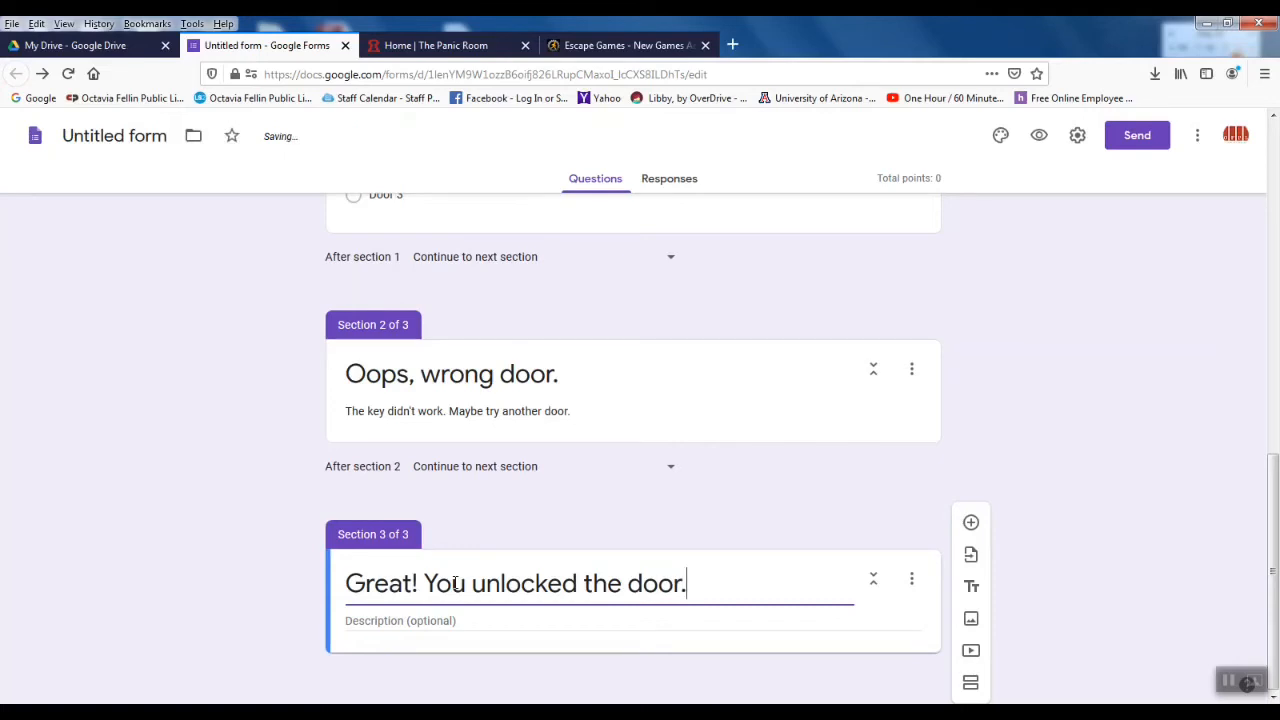
Step: Give the third section the description "The key releases the lock and the door opens. You walk inside."
{"action": "left_click", "coordinate": [352, 620]}
{"action": "type", "text": "The"}
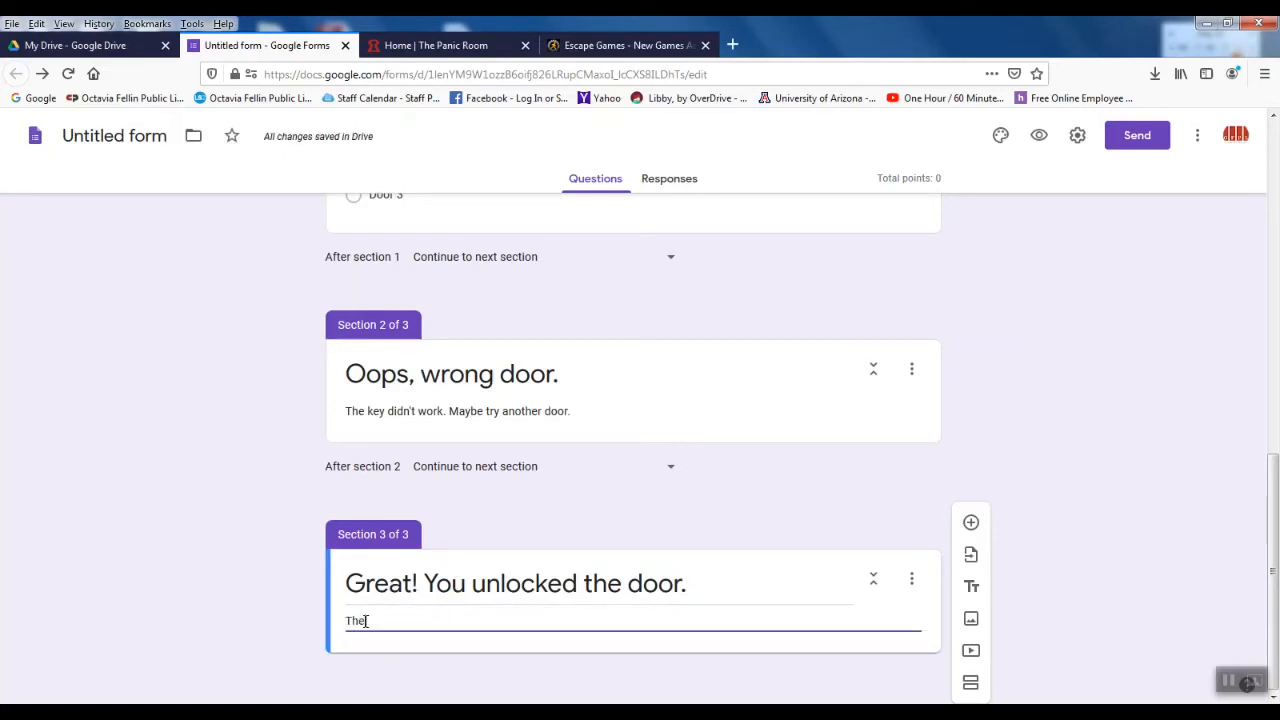
{"action": "type", "text": " key"}
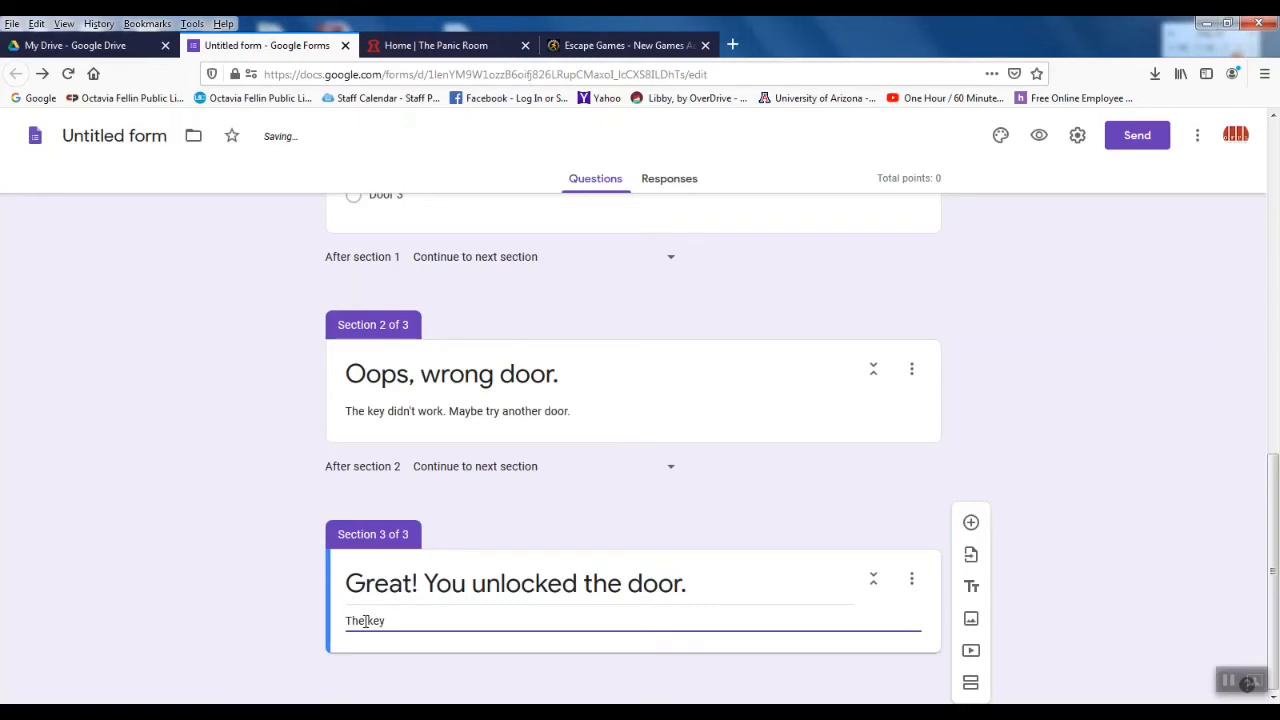
{"action": "type", "text": " release"}
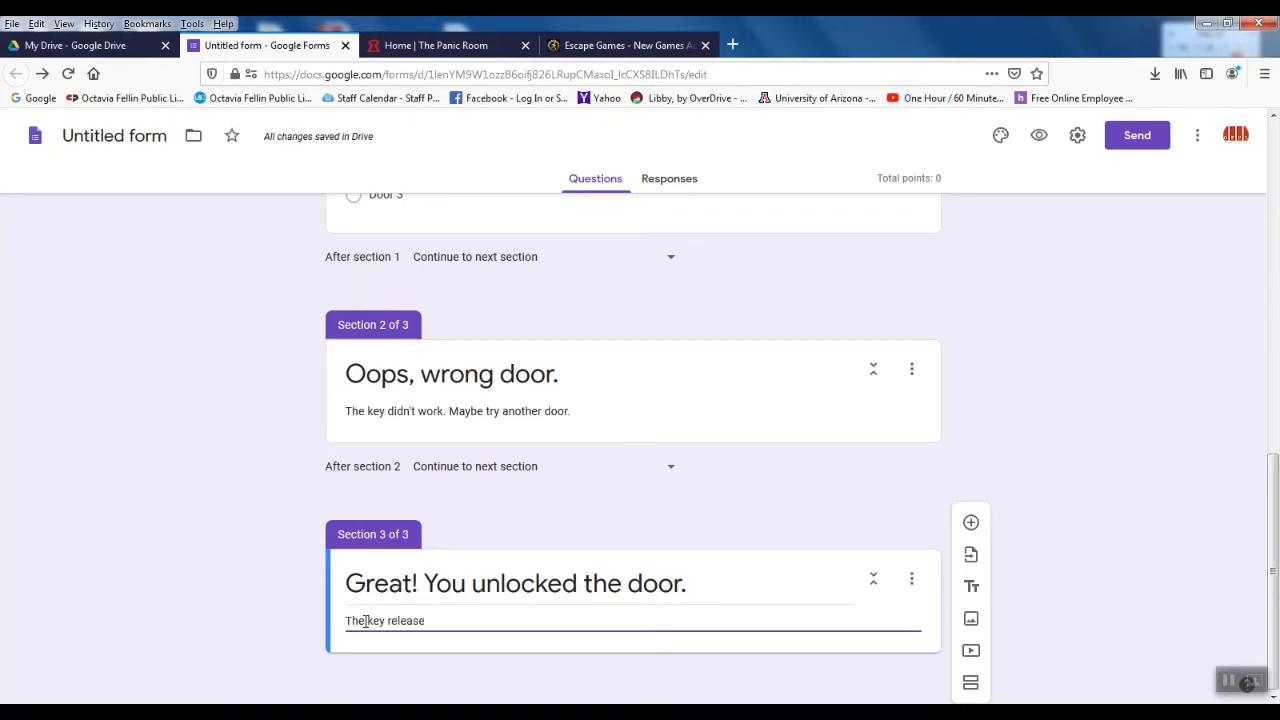
{"action": "type", "text": "s the lock and the door opens. YO"}
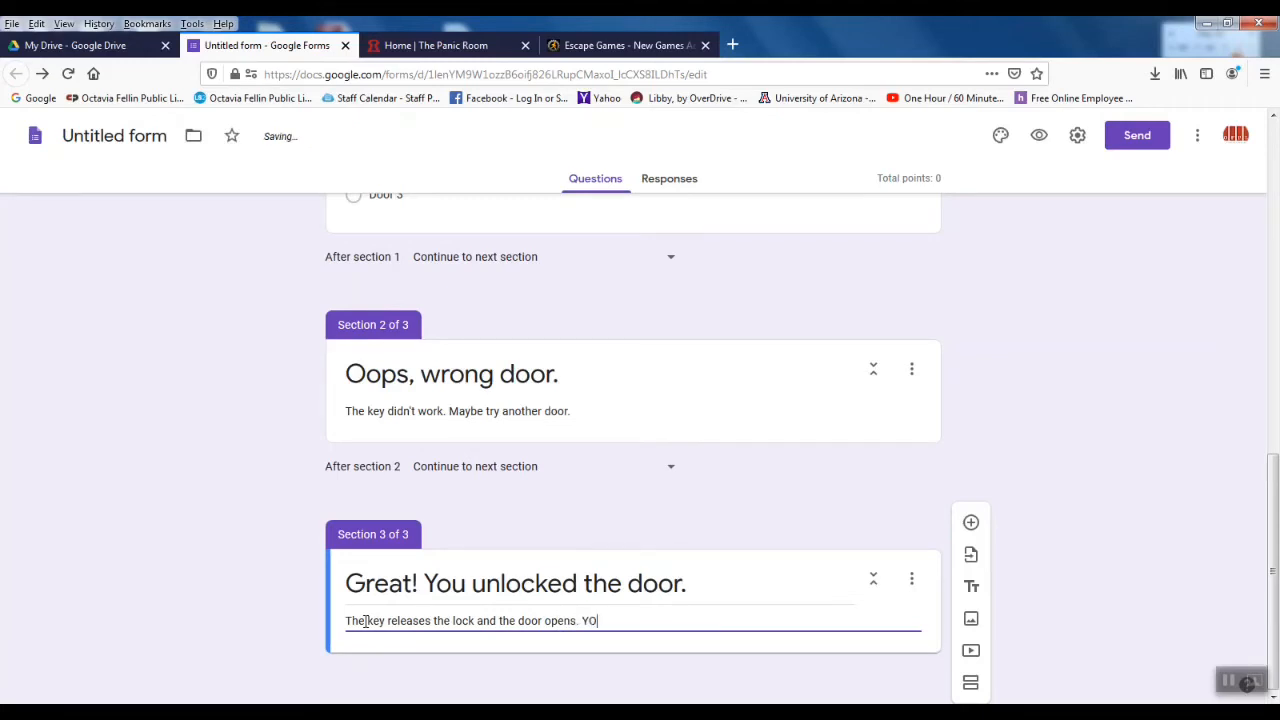
{"action": "key", "text": "BackSpace"}
{"action": "key", "text": "BackSpace"}
{"action": "type", "text": "ou walk inside."}
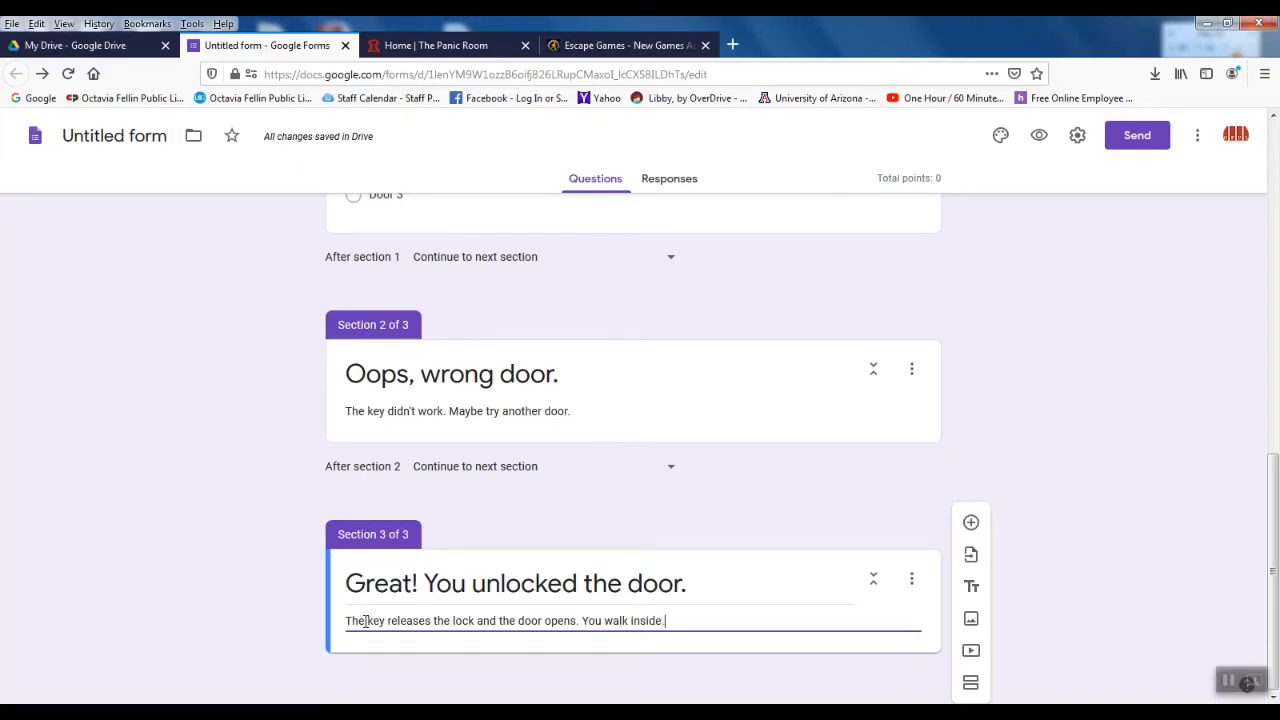
Step: Make the Door 2 answer of the door question go to section 3 (Great! You unlocked the door.)
{"action": "scroll", "coordinate": [1065, 400], "scroll_direction": "up", "scroll_amount": 2}
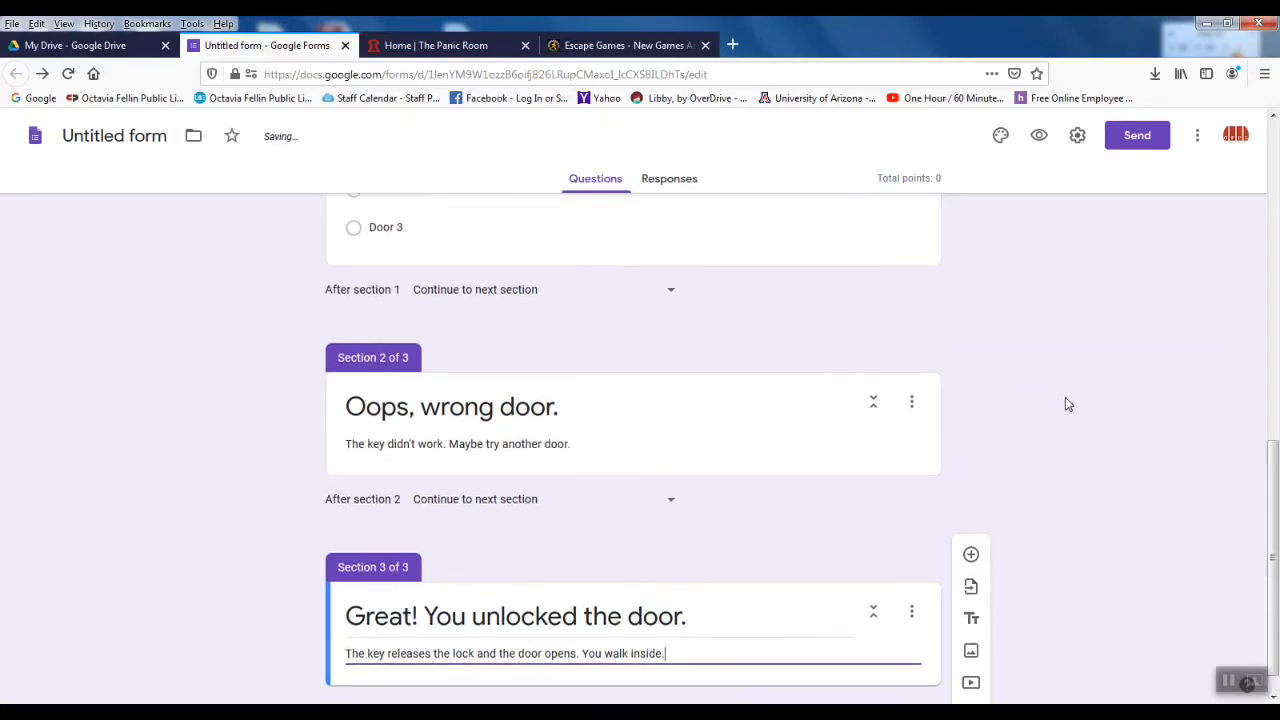
{"action": "scroll", "coordinate": [1140, 405], "scroll_direction": "down", "scroll_amount": 2}
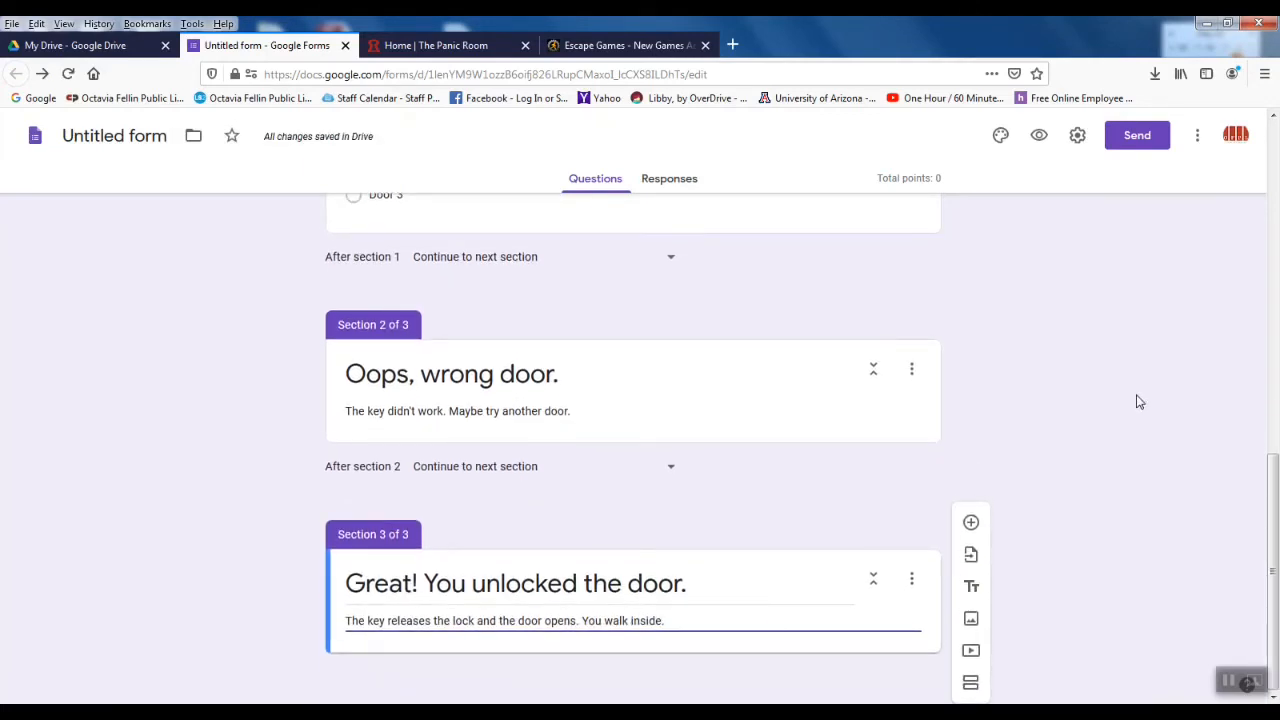
{"action": "scroll", "coordinate": [1137, 400], "scroll_direction": "up", "scroll_amount": 5}
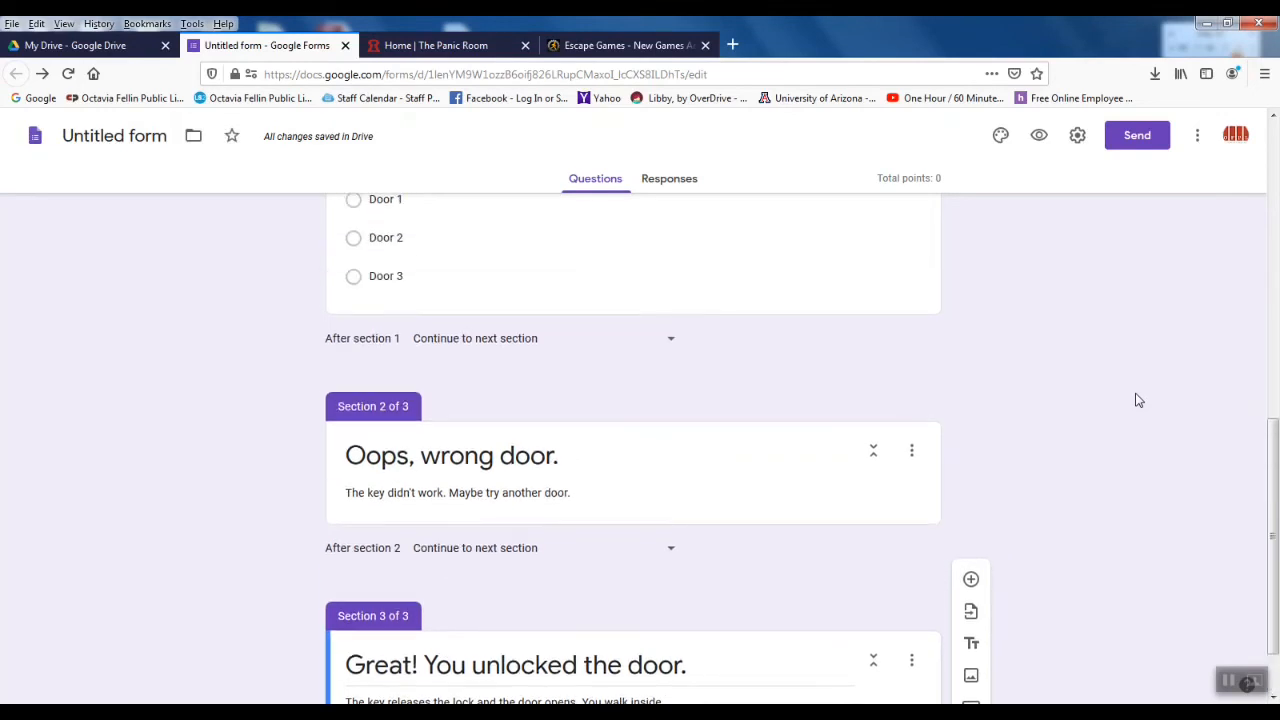
{"action": "left_click", "coordinate": [765, 437]}
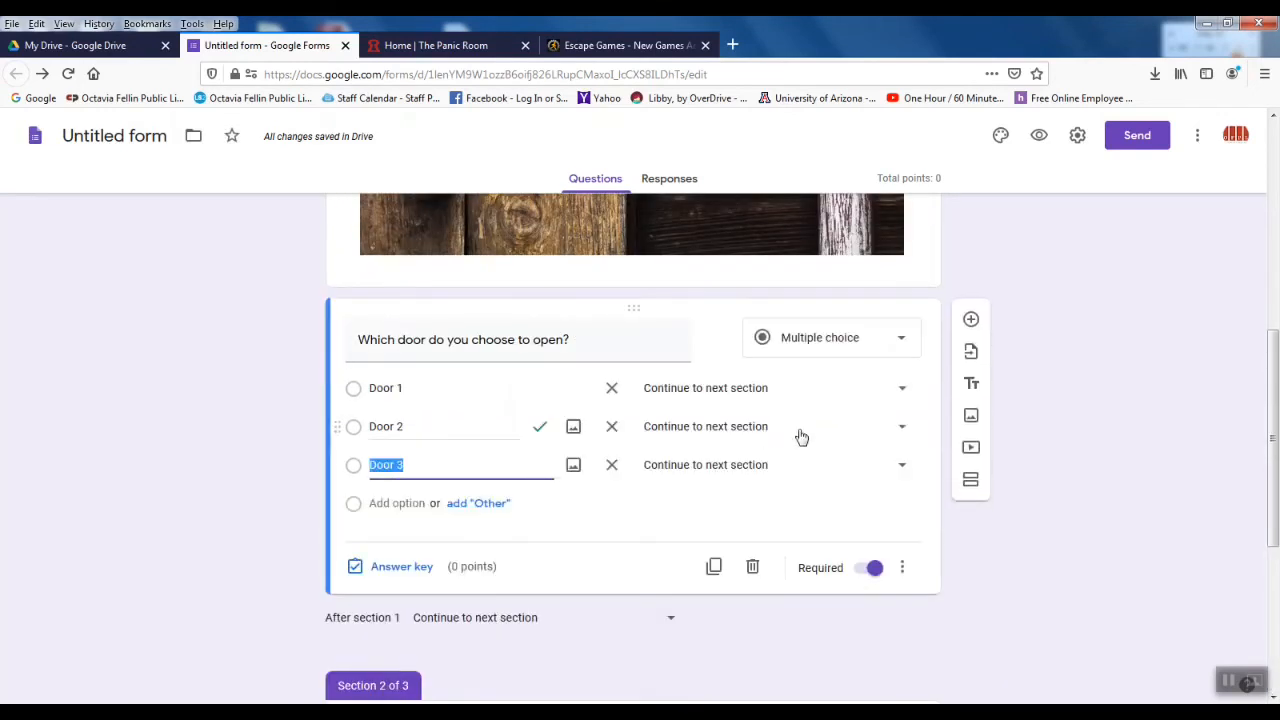
{"action": "left_click", "coordinate": [448, 429]}
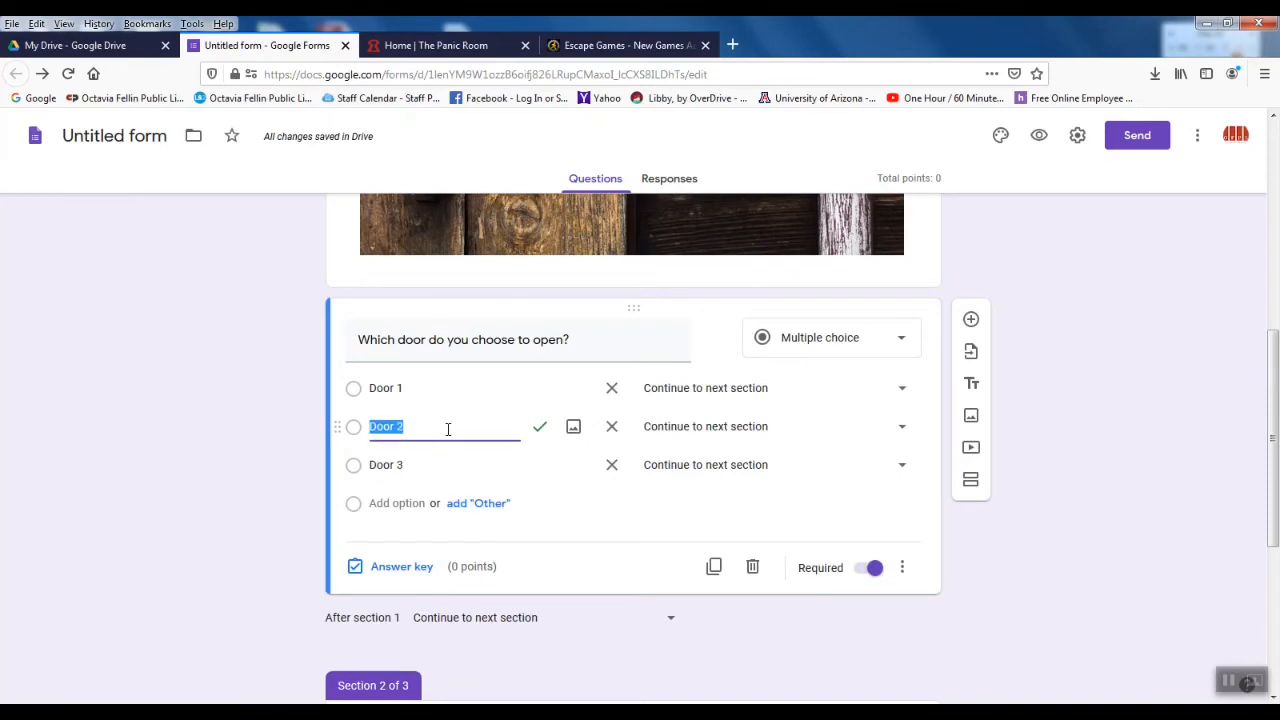
{"action": "left_click", "coordinate": [901, 432]}
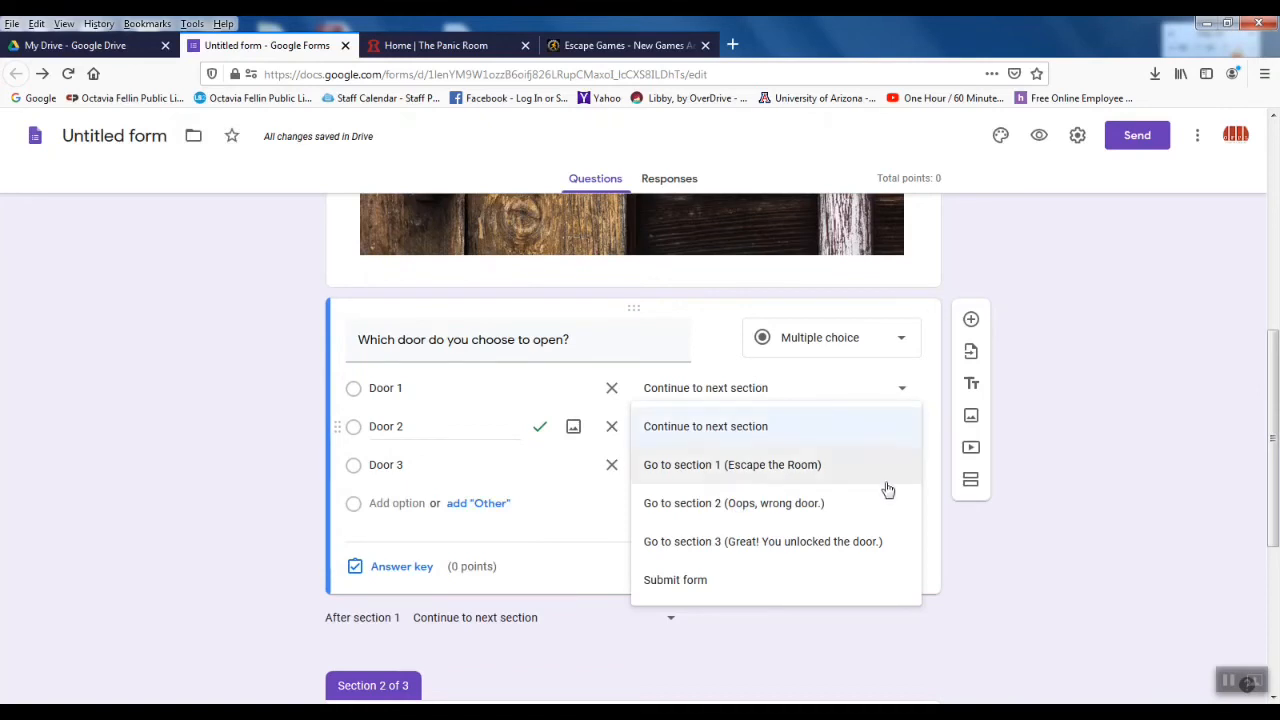
{"action": "left_click", "coordinate": [823, 545]}
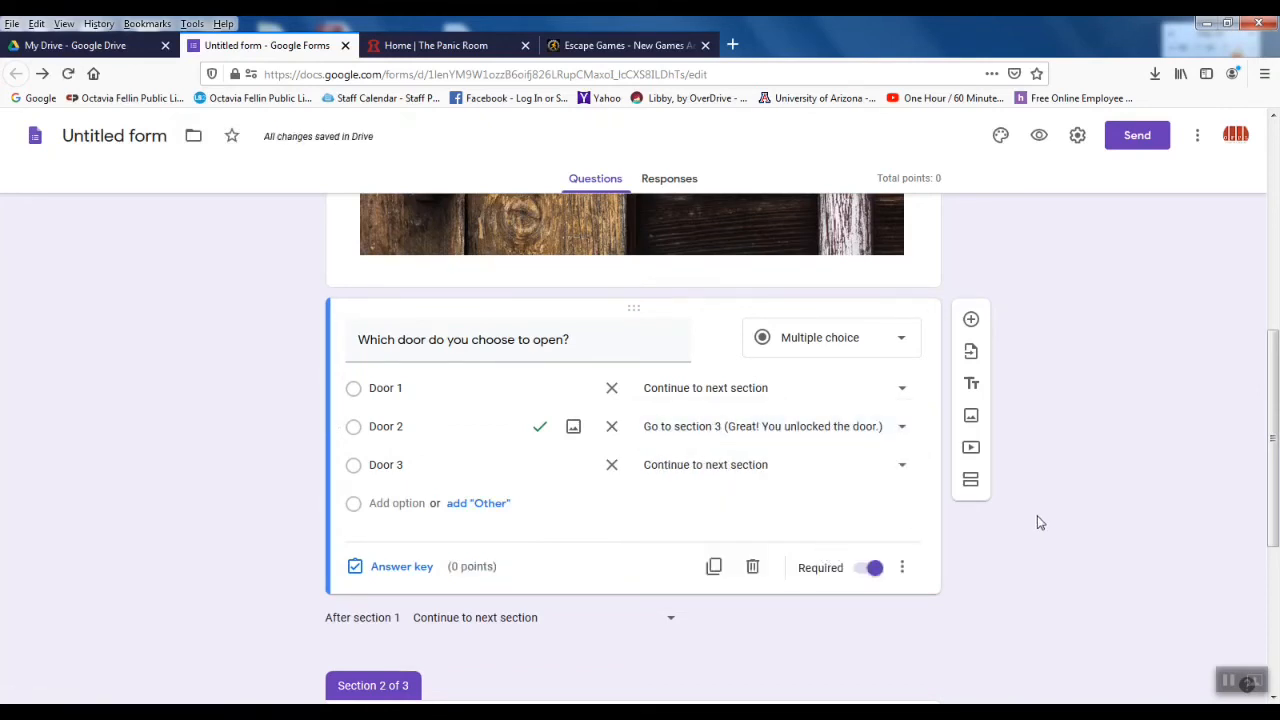
Step: Make the Door 1 and Door 3 answers both go to section 2 (Oops, wrong door.)
{"action": "left_click", "coordinate": [900, 392]}
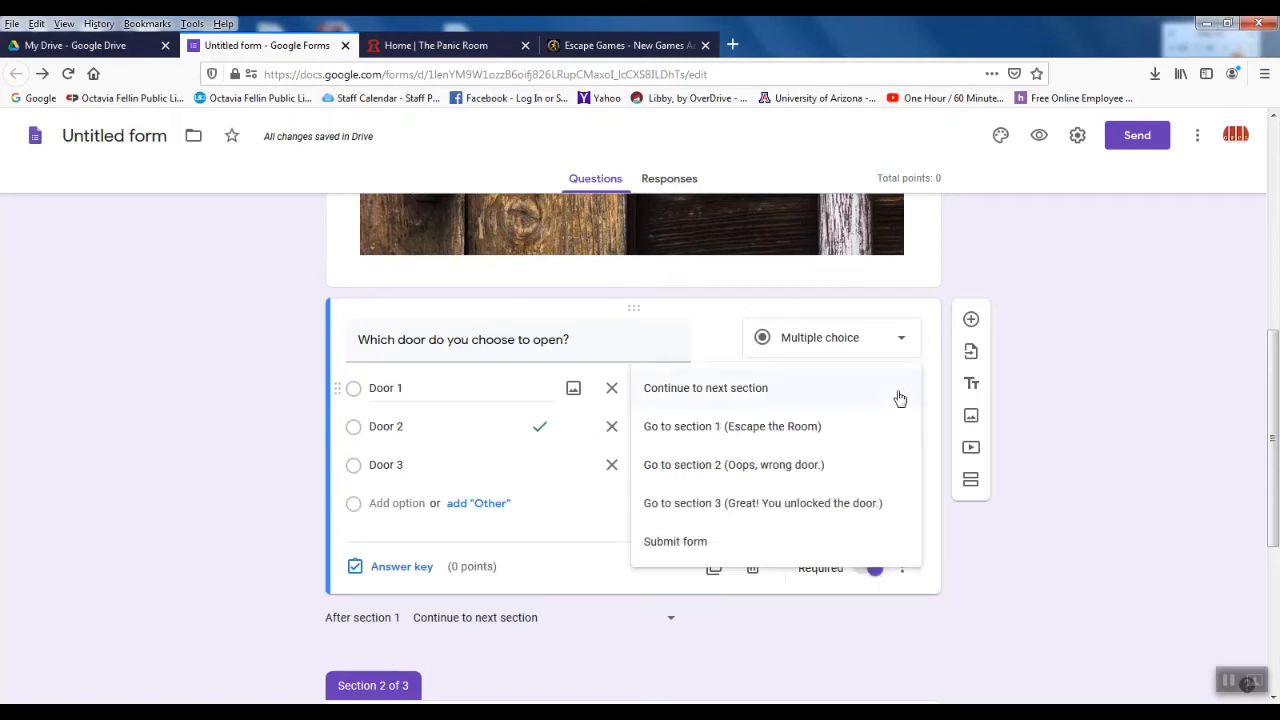
{"action": "left_click", "coordinate": [843, 466]}
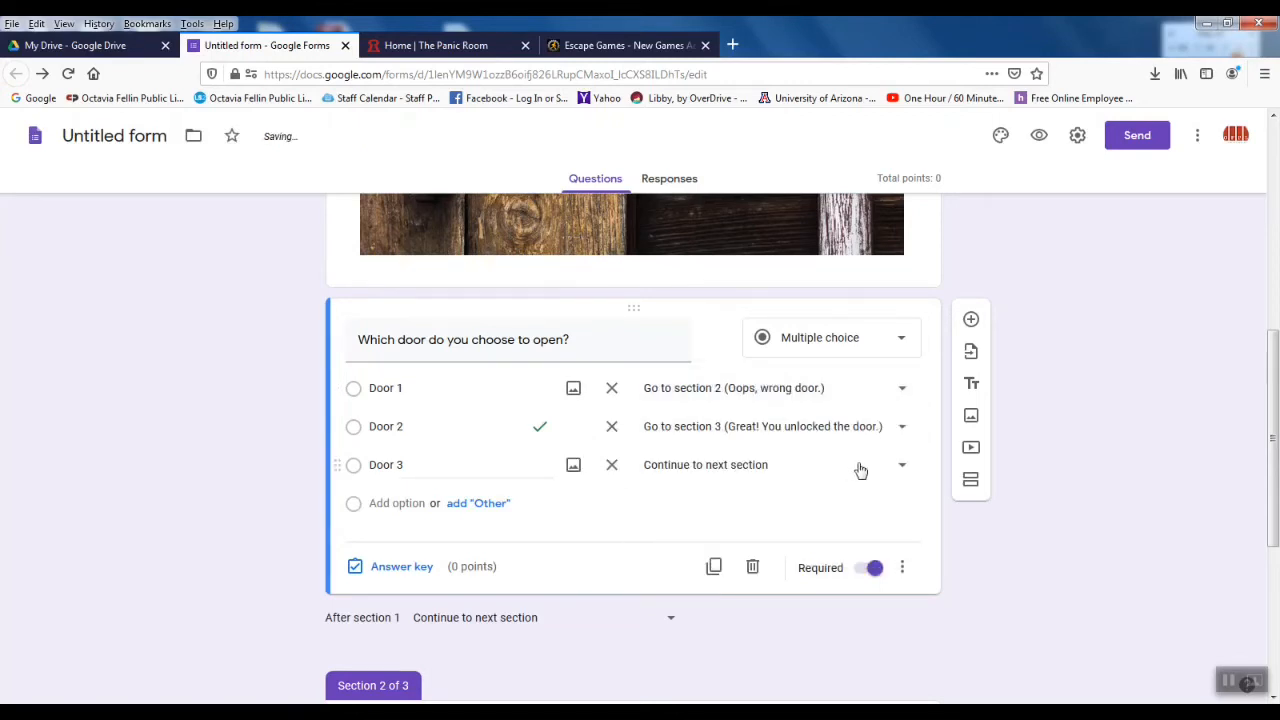
{"action": "left_click", "coordinate": [900, 472]}
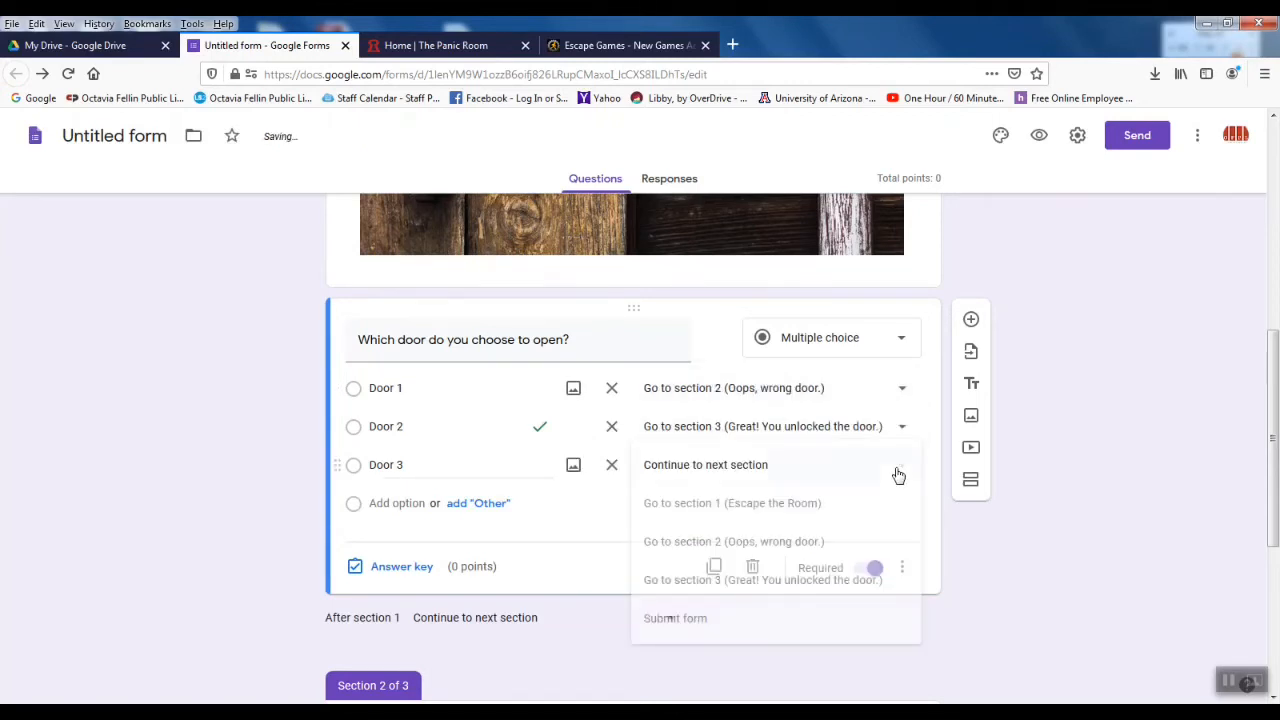
{"action": "left_click", "coordinate": [820, 543]}
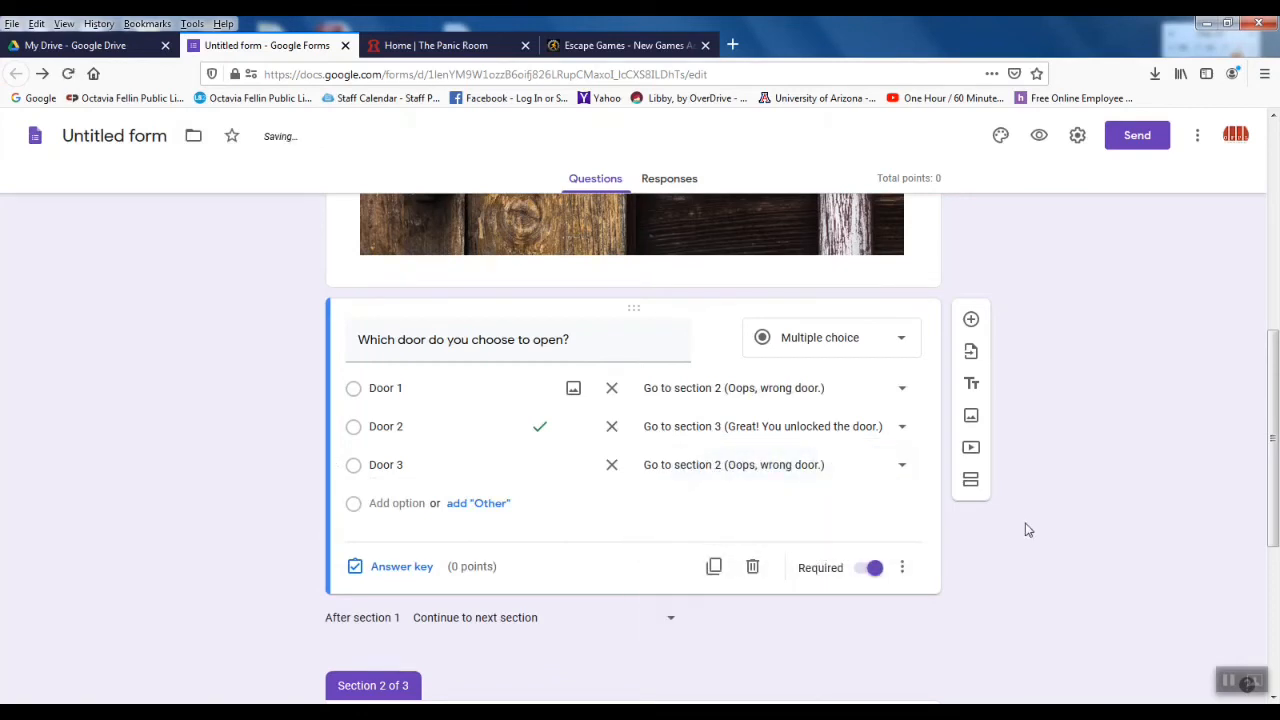
Step: Make section 2 (Oops, wrong door.) lead back to section 1 (Escape the Room)
{"action": "scroll", "coordinate": [1086, 497], "scroll_direction": "down", "scroll_amount": 3}
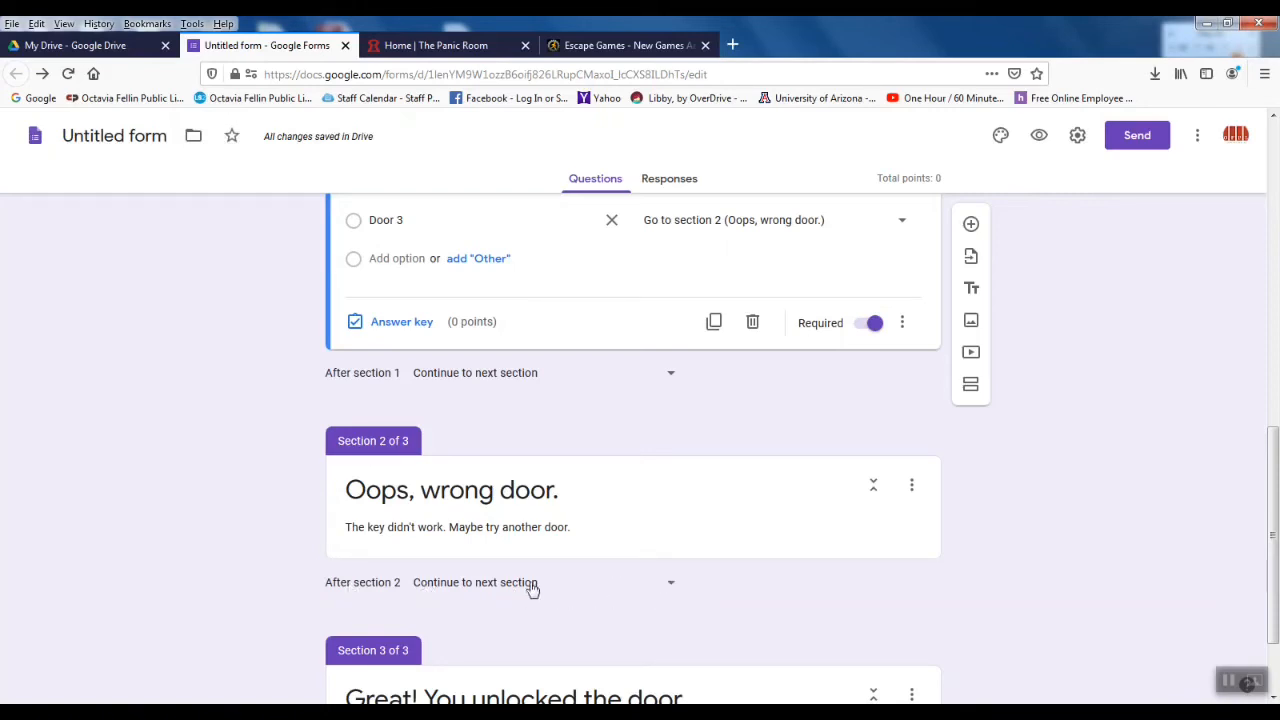
{"action": "left_click", "coordinate": [674, 595]}
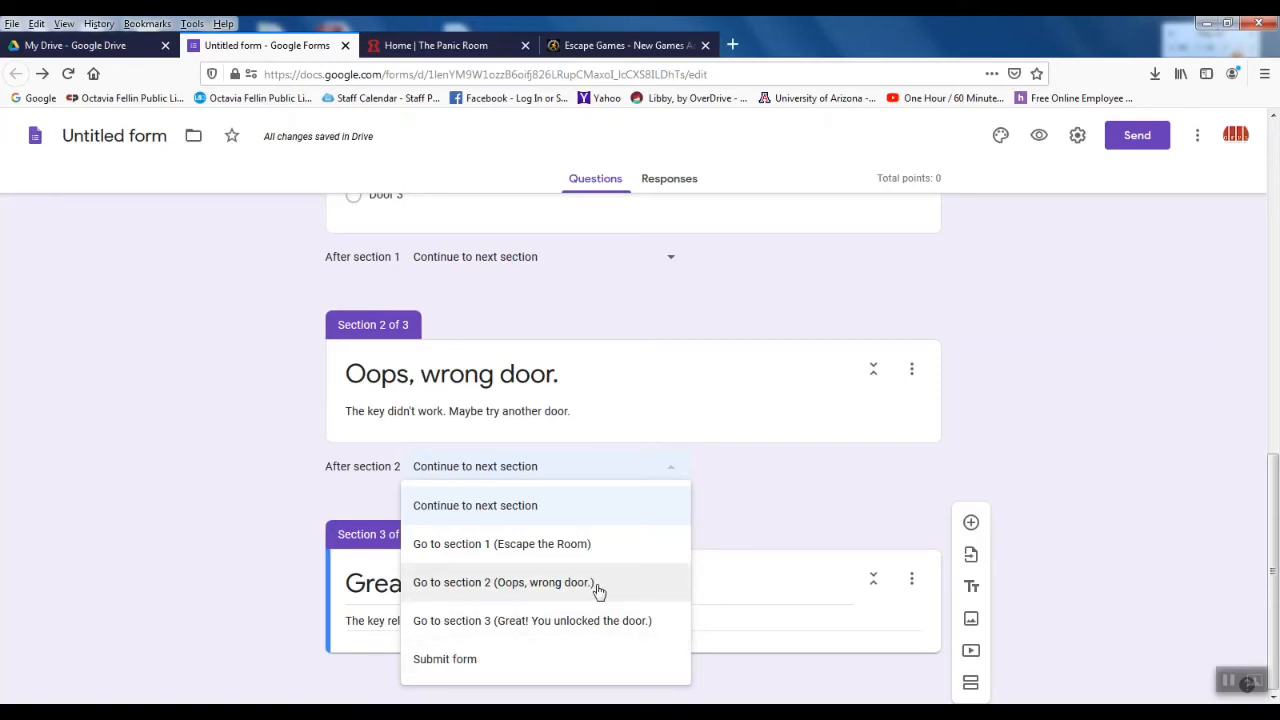
{"action": "left_click", "coordinate": [614, 546]}
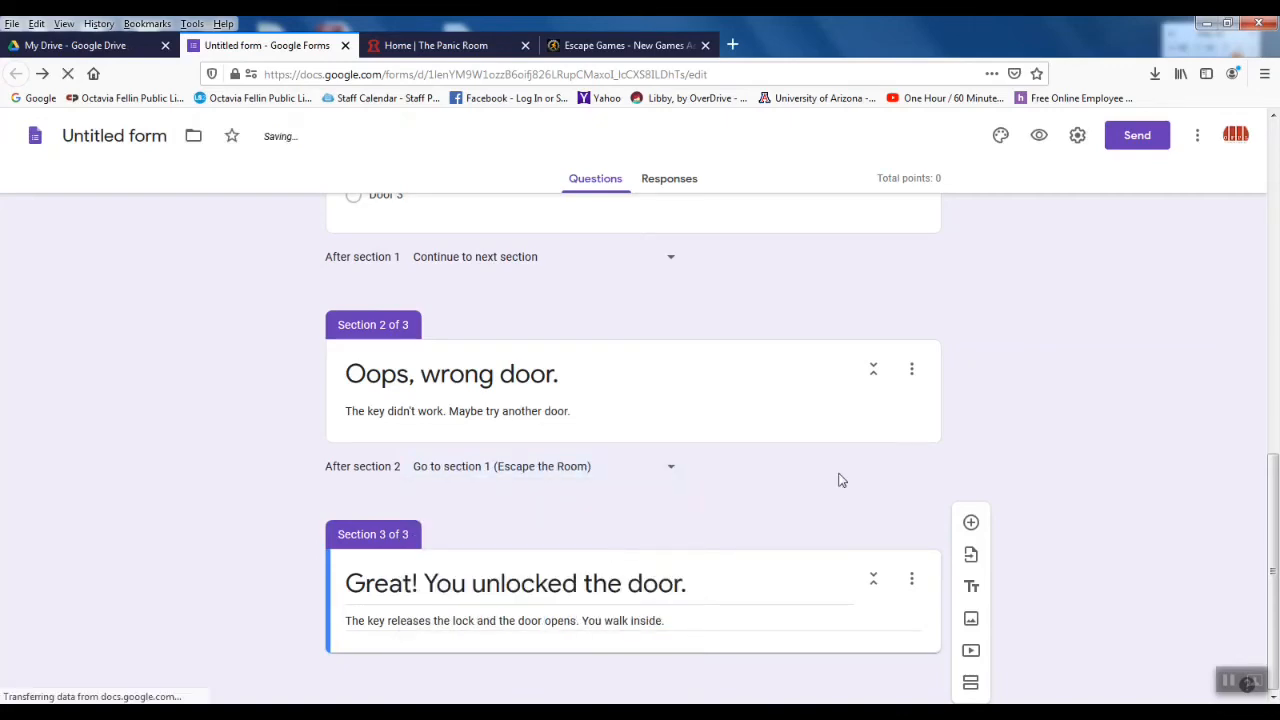
Step: Add a fourth section titled "Victory! You escaped!" and make section 3 (Great! You unlocked the door.) go to it
{"action": "scroll", "coordinate": [1126, 422], "scroll_direction": "up", "scroll_amount": 6}
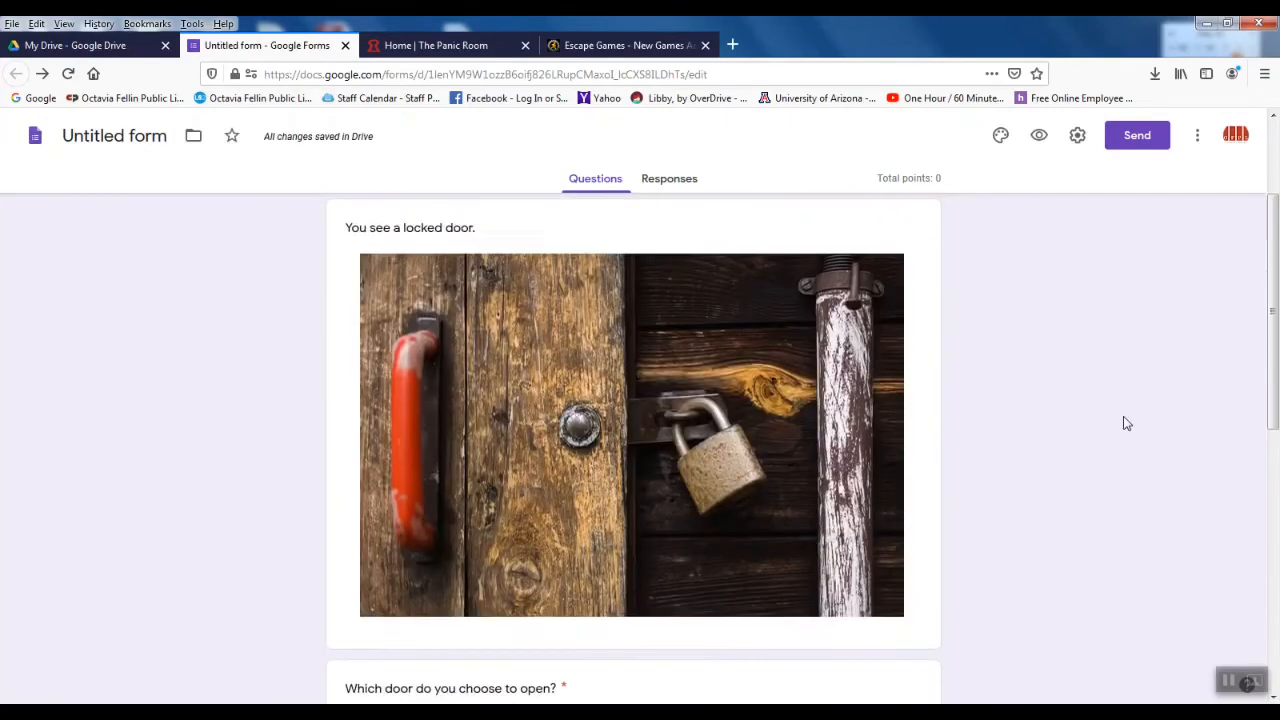
{"action": "scroll", "coordinate": [1126, 422], "scroll_direction": "up", "scroll_amount": 2}
{"action": "scroll", "coordinate": [1126, 423], "scroll_direction": "down", "scroll_amount": 7}
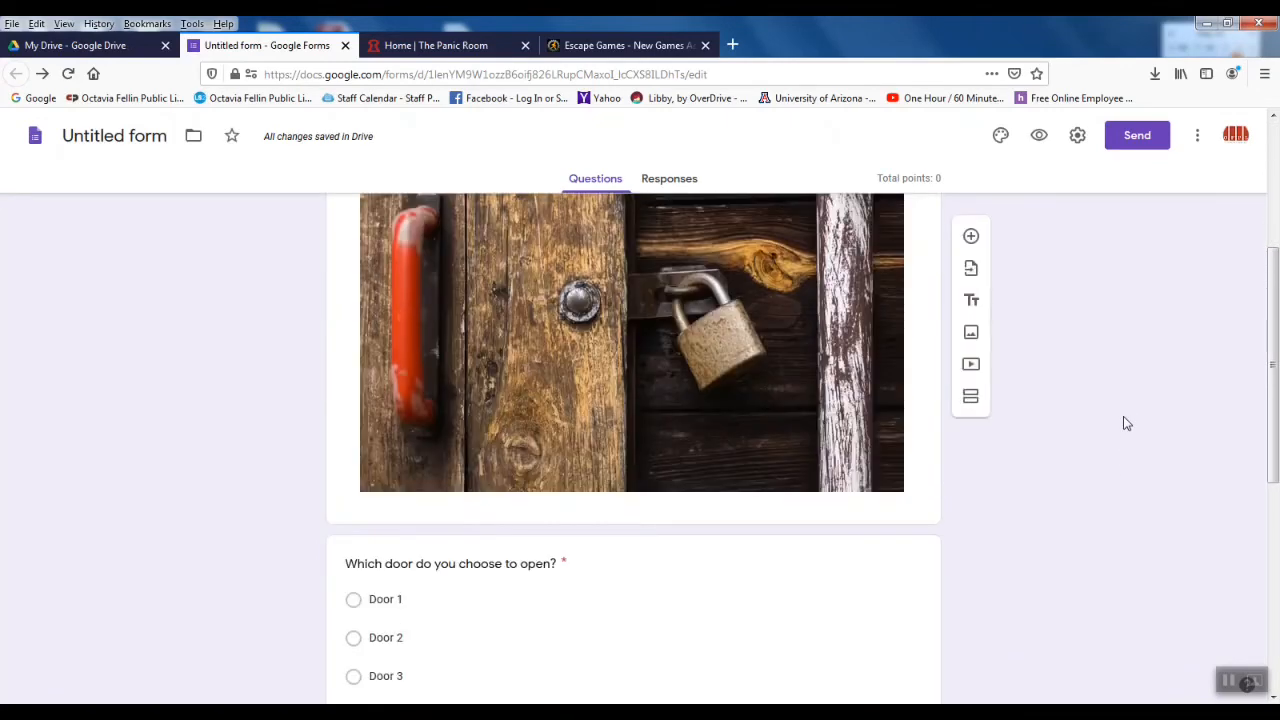
{"action": "scroll", "coordinate": [1126, 423], "scroll_direction": "down", "scroll_amount": 2}
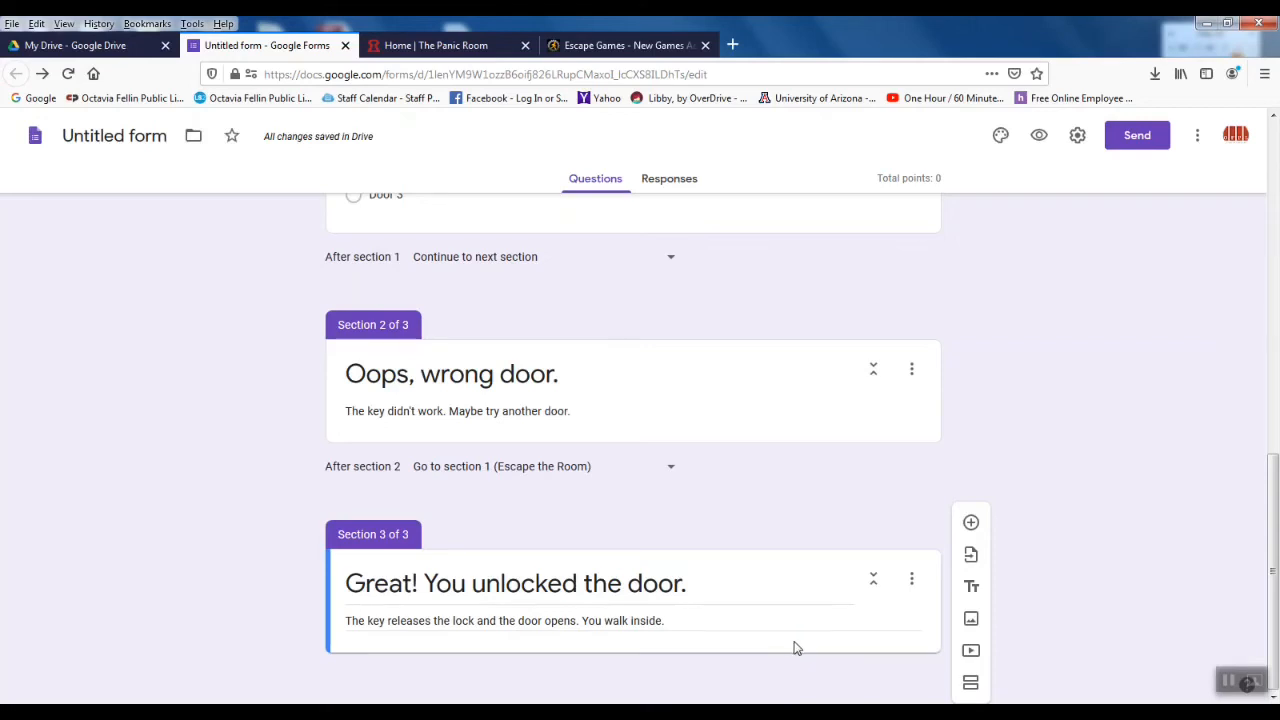
{"action": "left_click", "coordinate": [970, 683]}
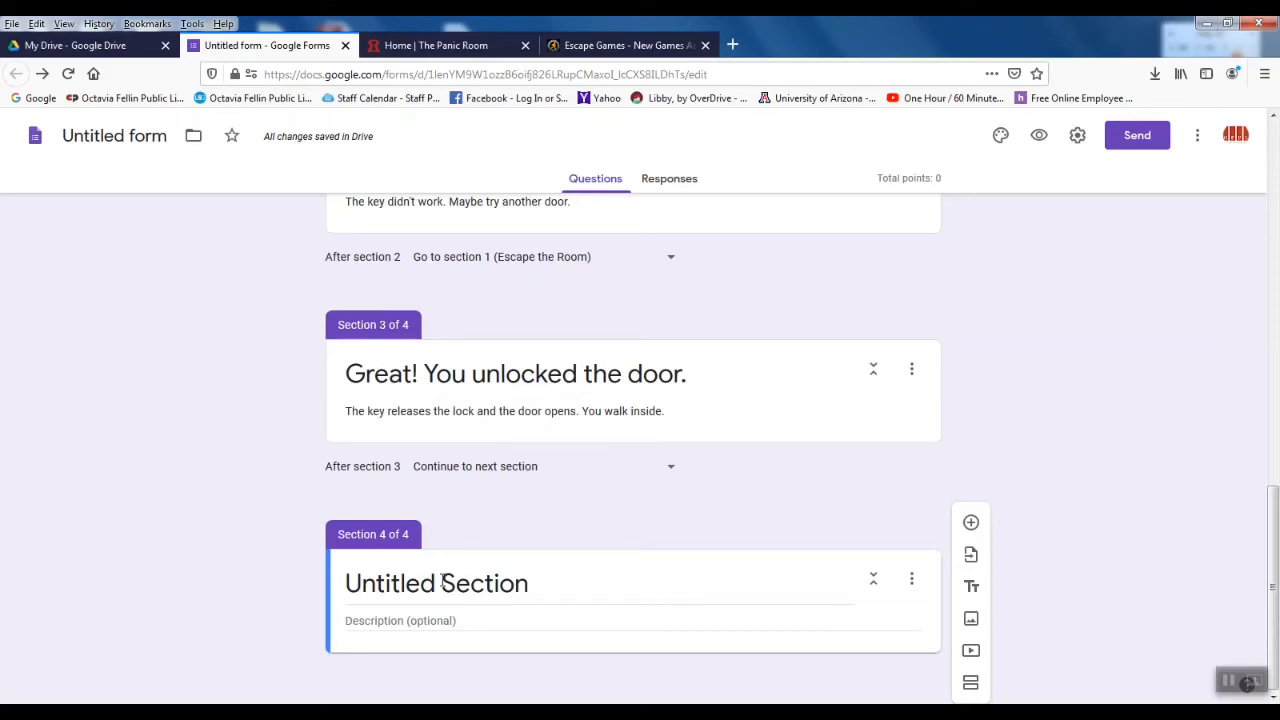
{"action": "left_click", "coordinate": [522, 584]}
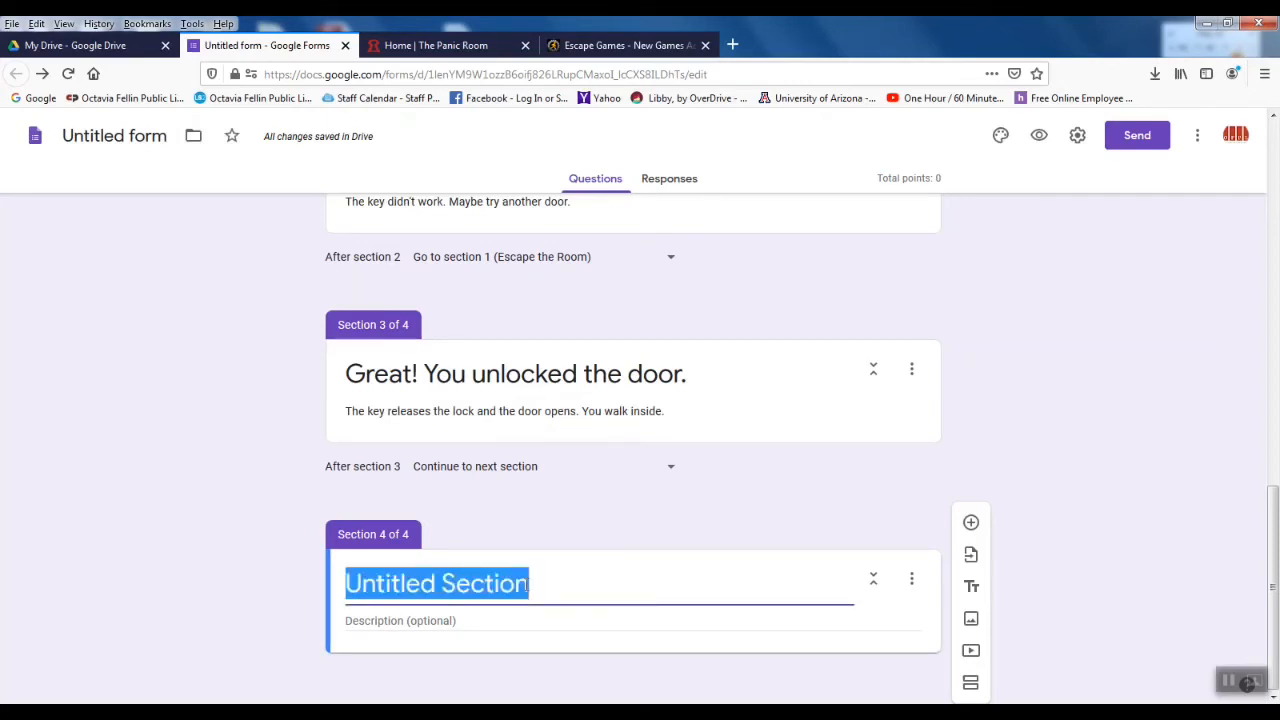
{"action": "type", "text": "Victory!"}
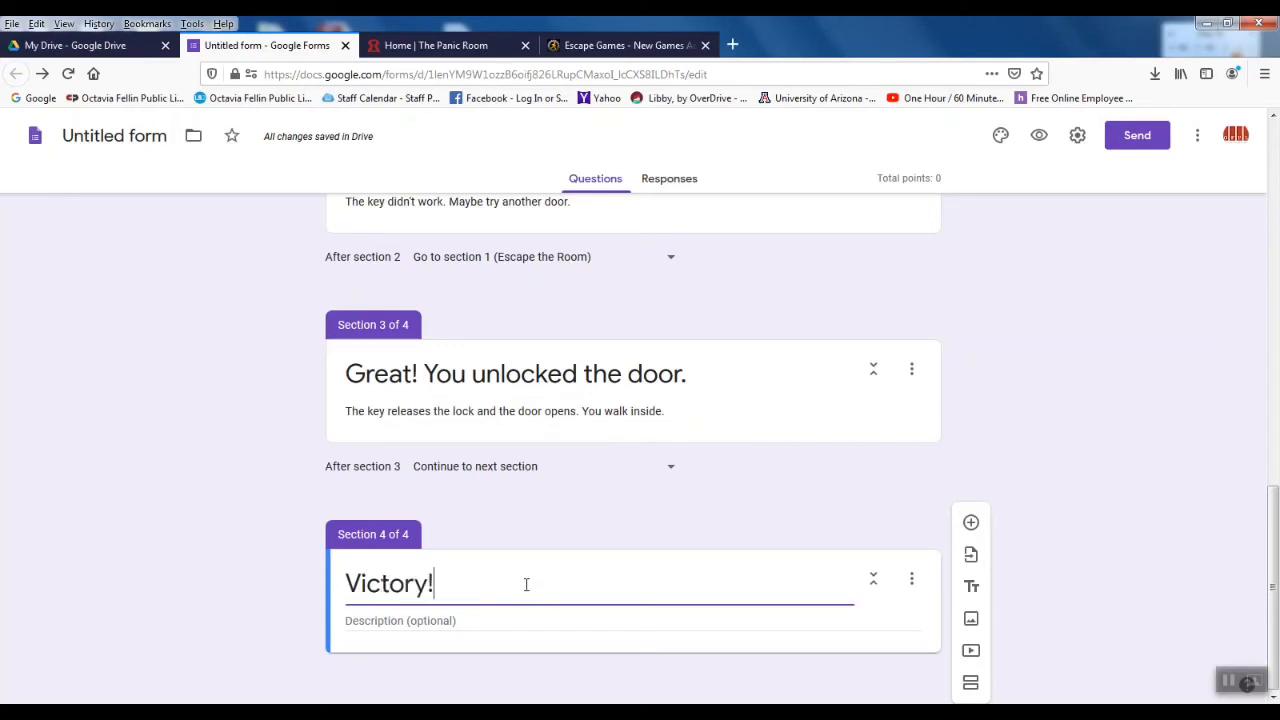
{"action": "type", "text": " YO"}
{"action": "key", "text": "BackSpace"}
{"action": "type", "text": "o"}
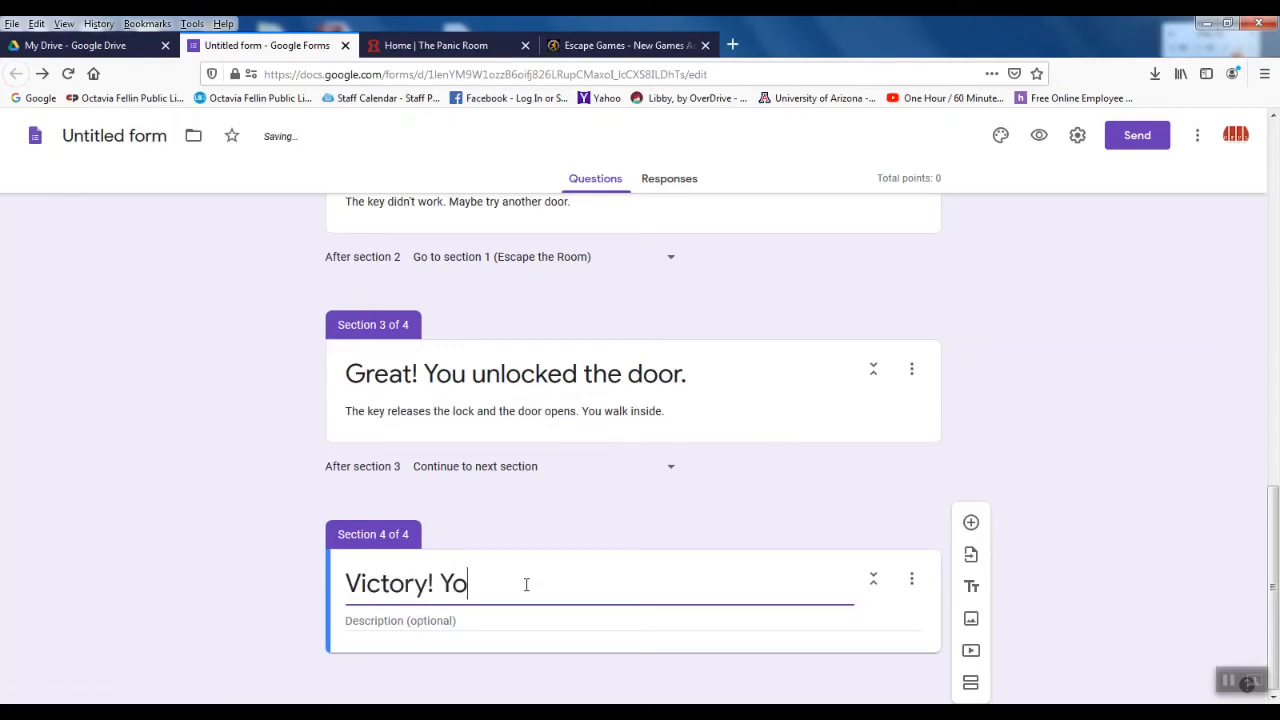
{"action": "type", "text": "u escaped"}
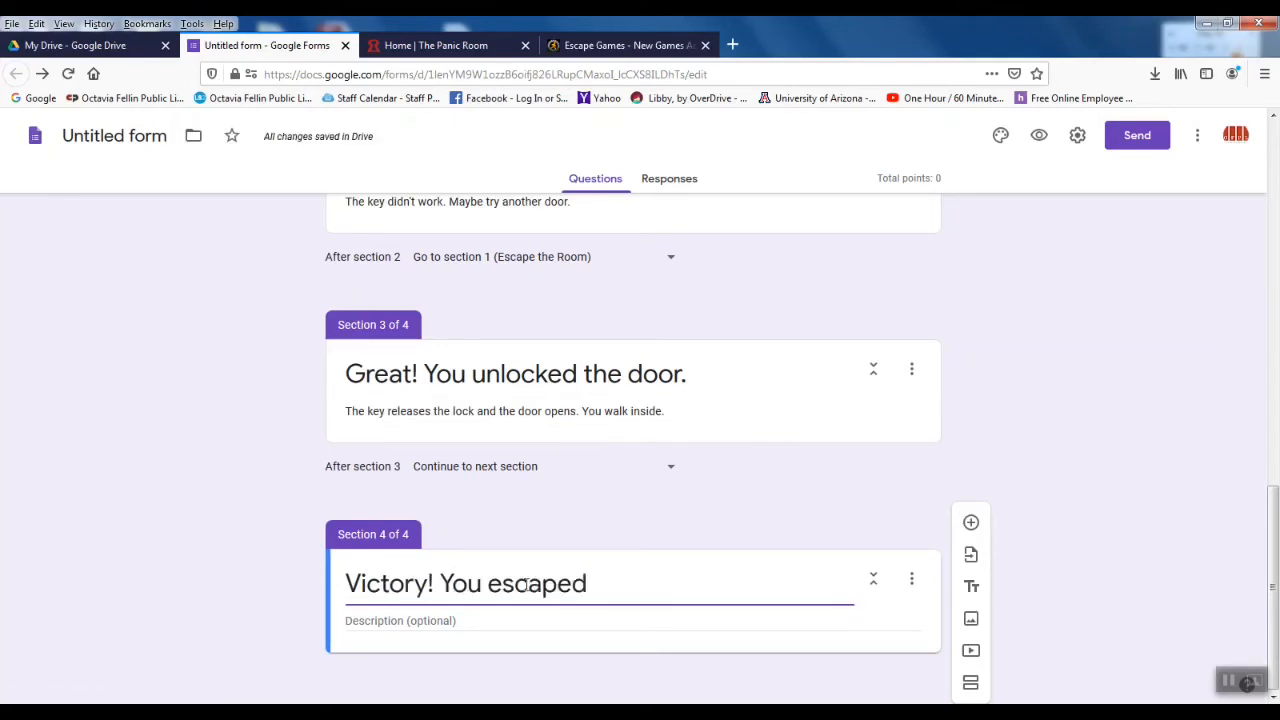
{"action": "type", "text": "!"}
{"action": "left_click", "coordinate": [673, 469]}
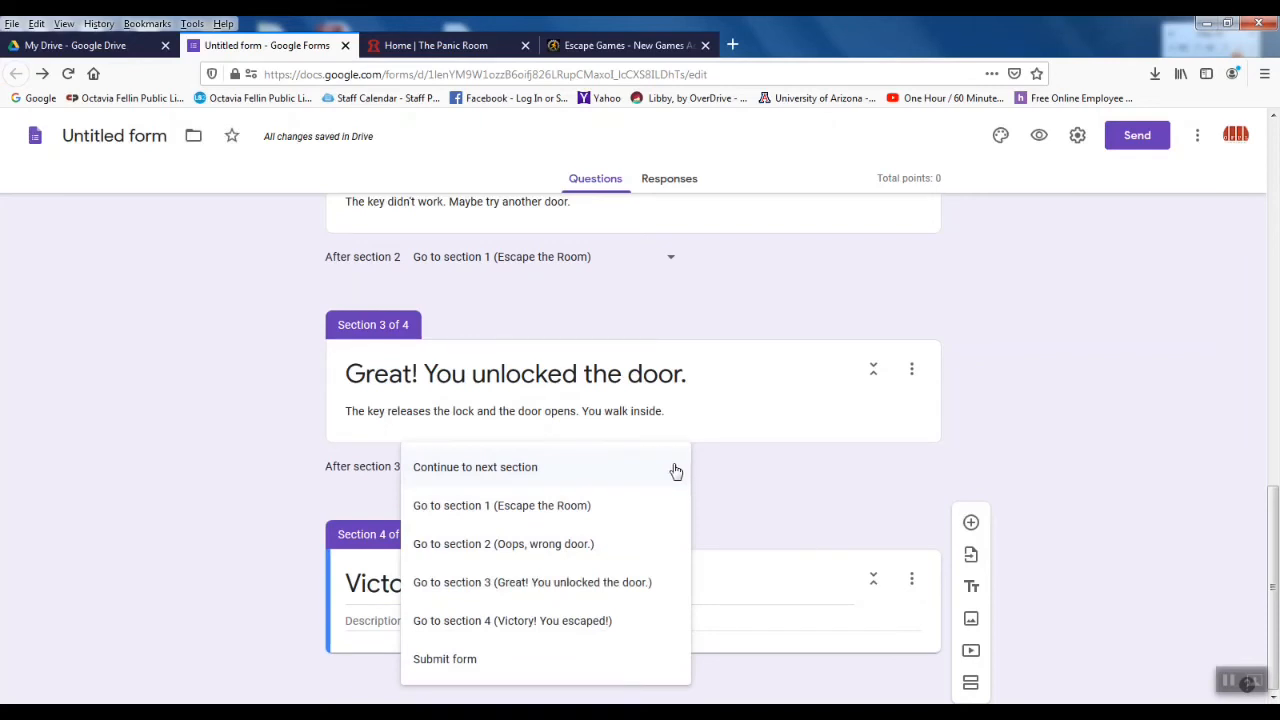
{"action": "left_click", "coordinate": [591, 622]}
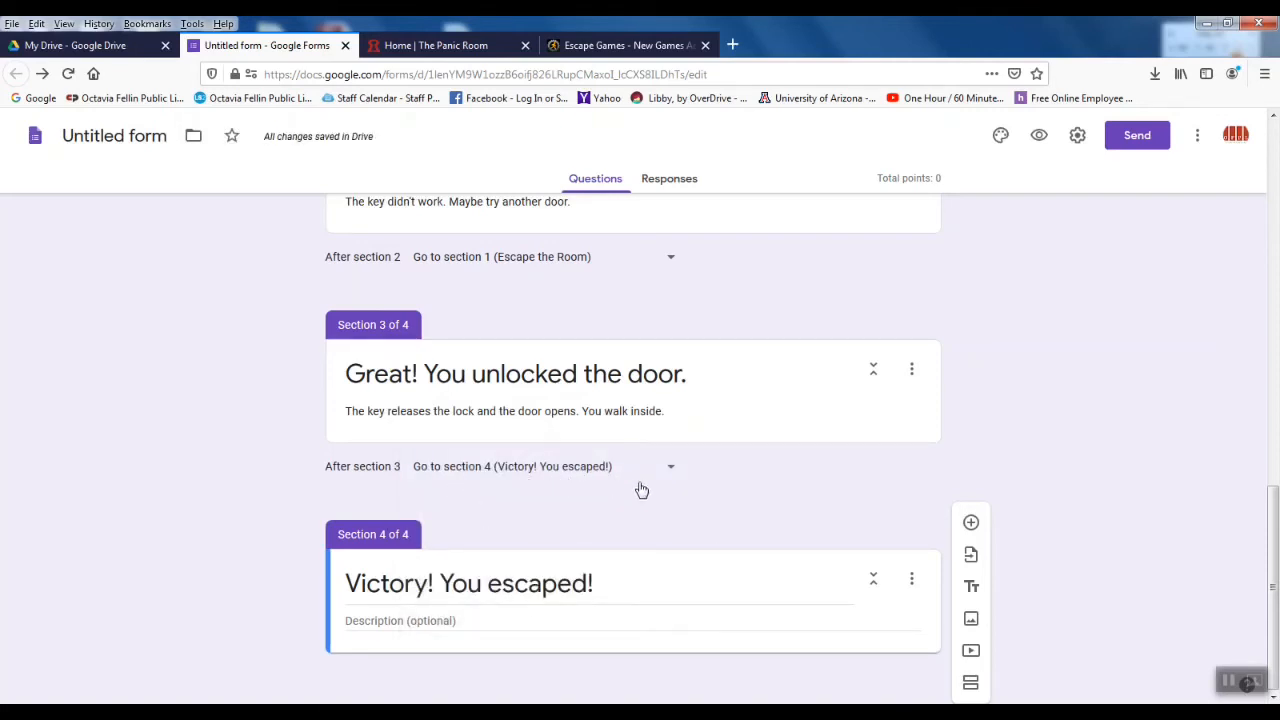
Step: Preview the form and try to continue past the required door question without choosing an answer
{"action": "scroll", "coordinate": [1128, 462], "scroll_direction": "up", "scroll_amount": 1}
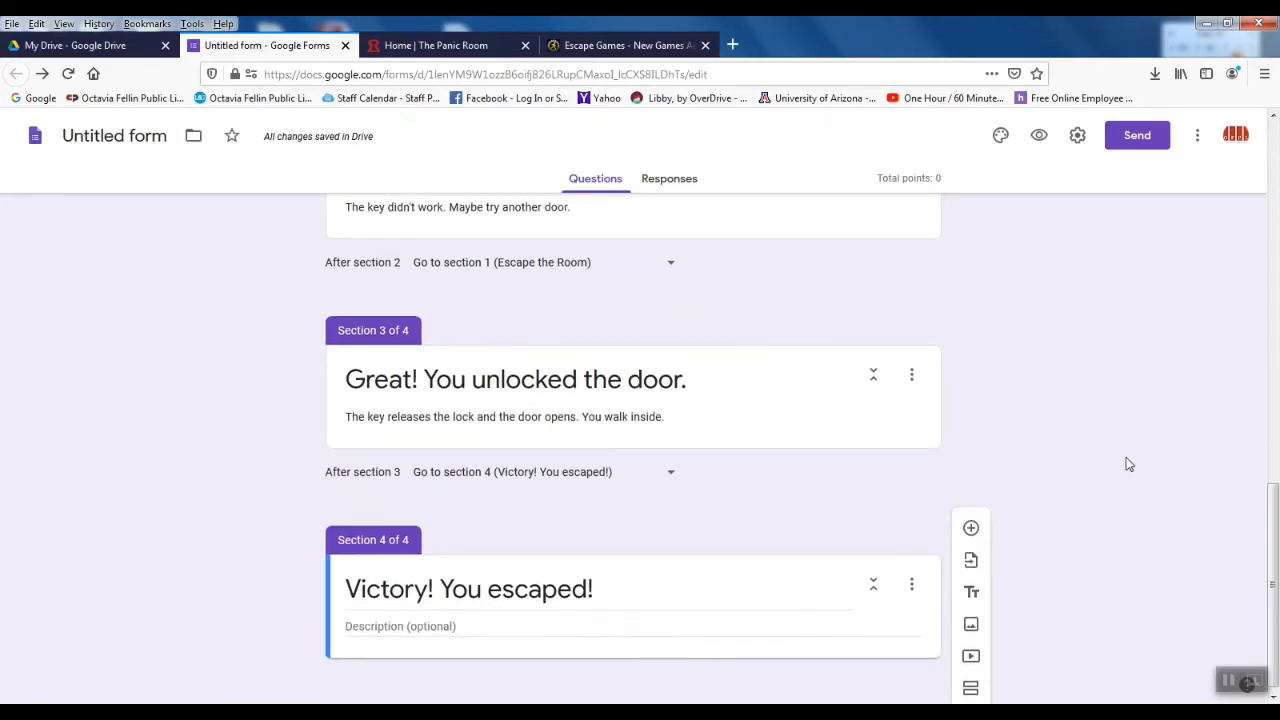
{"action": "scroll", "coordinate": [1128, 464], "scroll_direction": "up", "scroll_amount": 7}
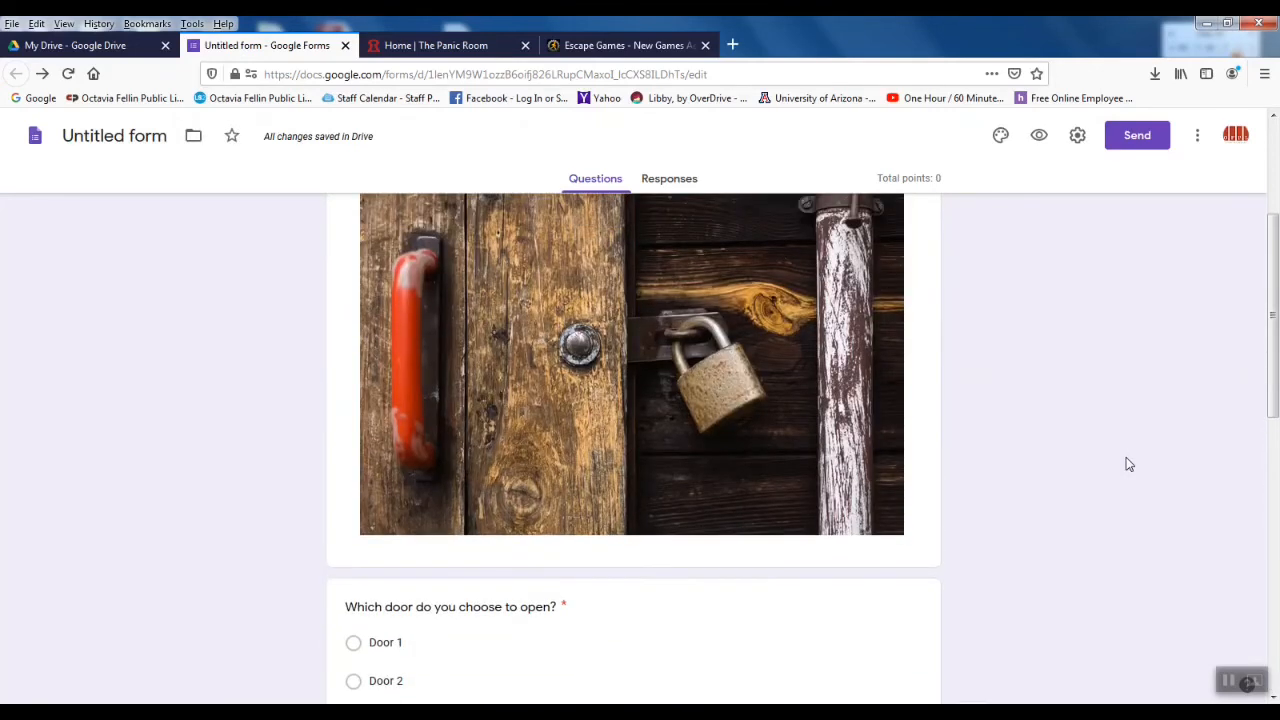
{"action": "scroll", "coordinate": [1129, 464], "scroll_direction": "up", "scroll_amount": 3}
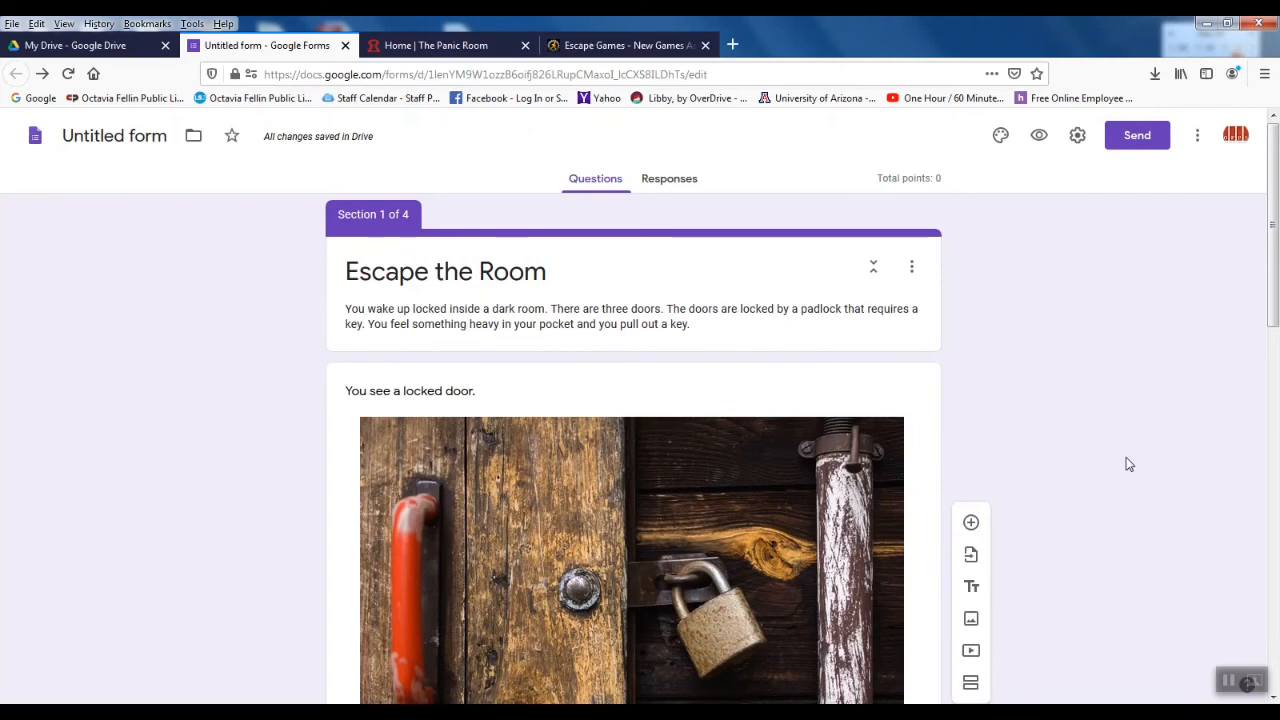
{"action": "scroll", "coordinate": [1127, 462], "scroll_direction": "down", "scroll_amount": 2}
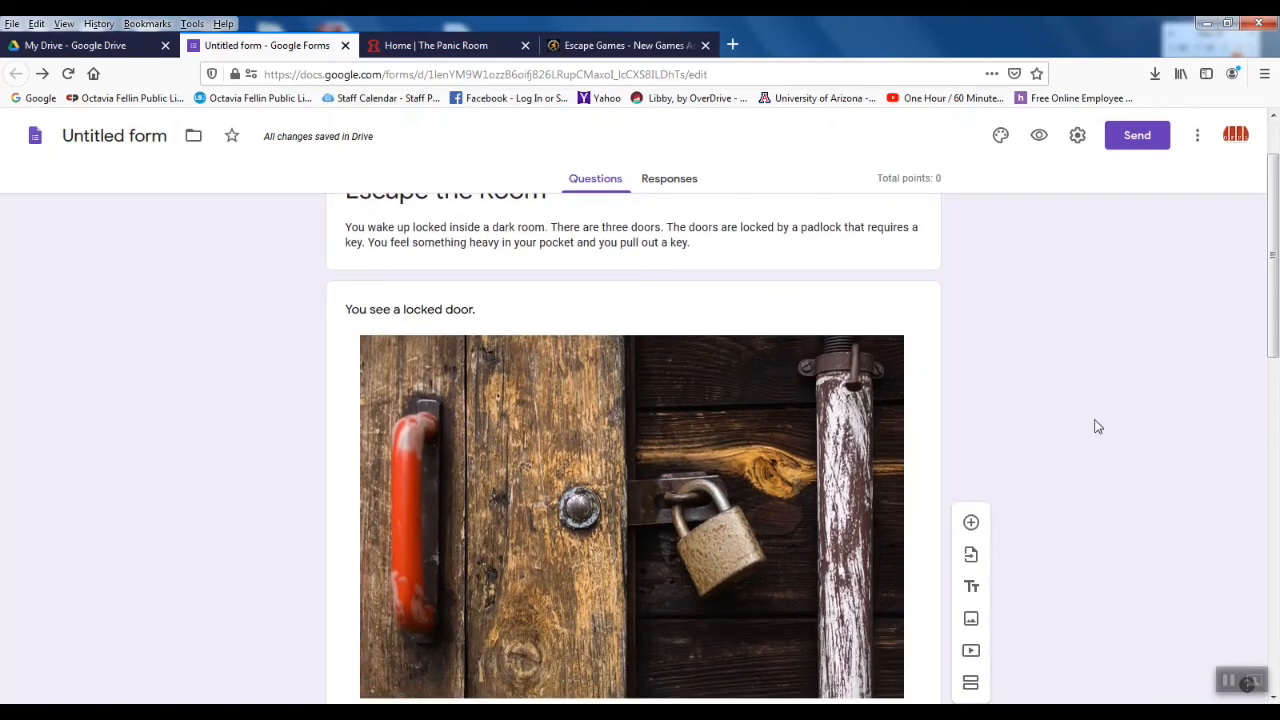
{"action": "scroll", "coordinate": [1057, 320], "scroll_direction": "down", "scroll_amount": 5}
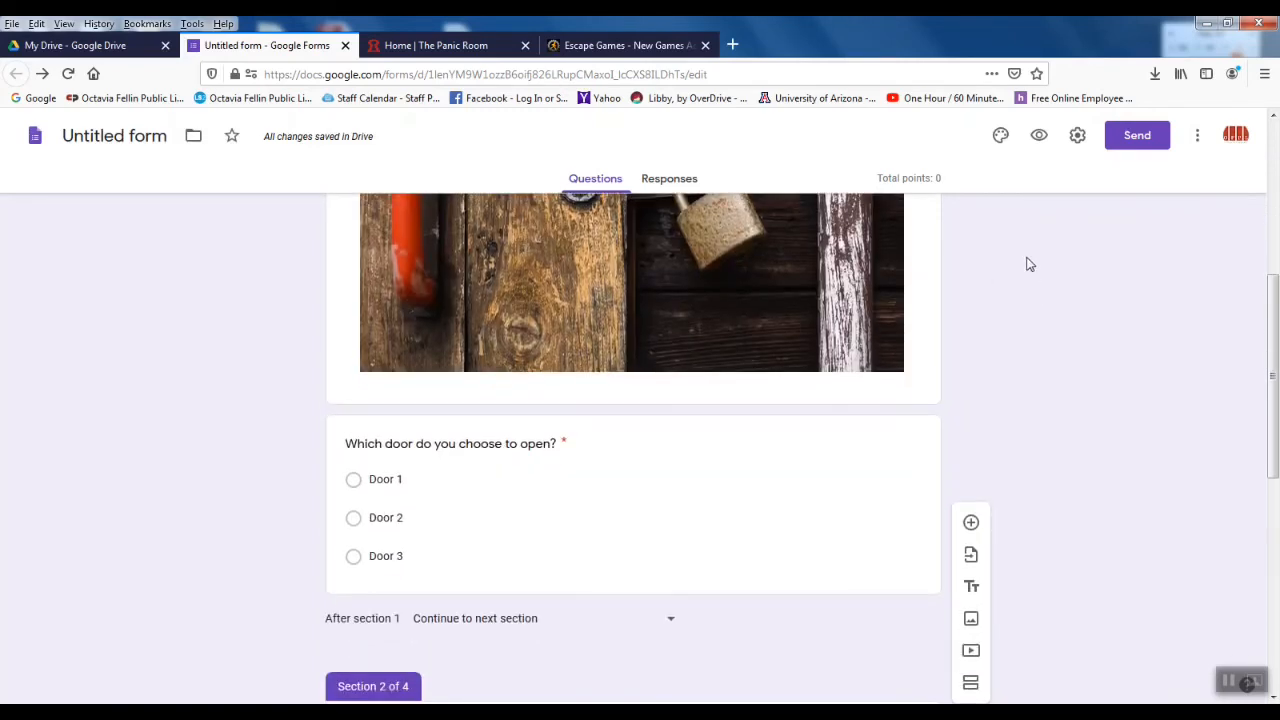
{"action": "left_click", "coordinate": [1040, 137]}
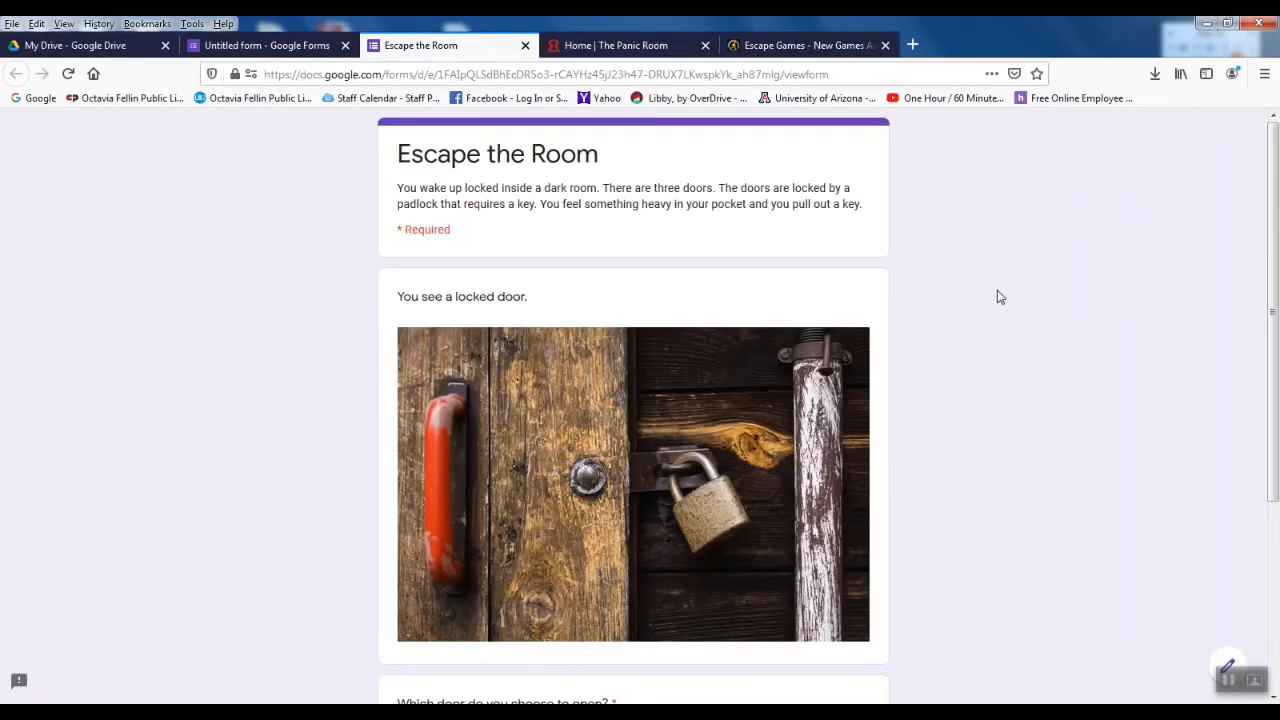
{"action": "scroll", "coordinate": [1010, 299], "scroll_direction": "down", "scroll_amount": 2}
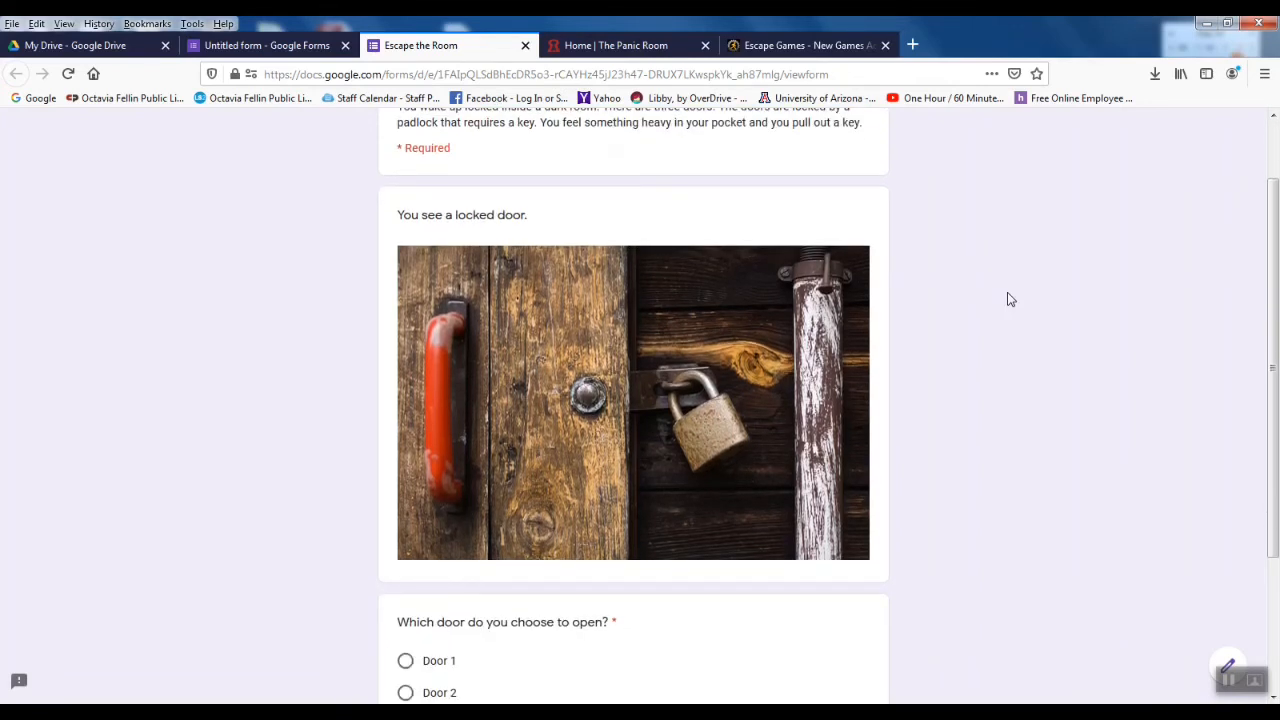
{"action": "scroll", "coordinate": [1010, 299], "scroll_direction": "up", "scroll_amount": 2}
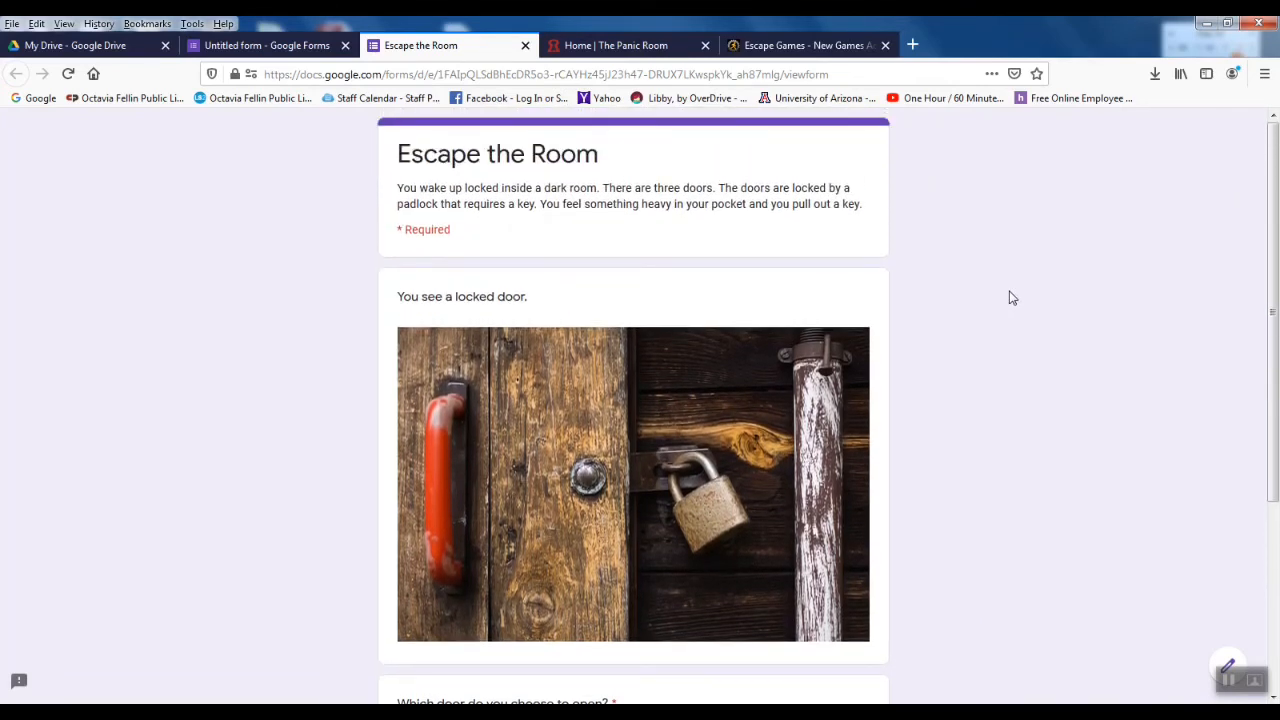
{"action": "scroll", "coordinate": [1009, 294], "scroll_direction": "down", "scroll_amount": 6}
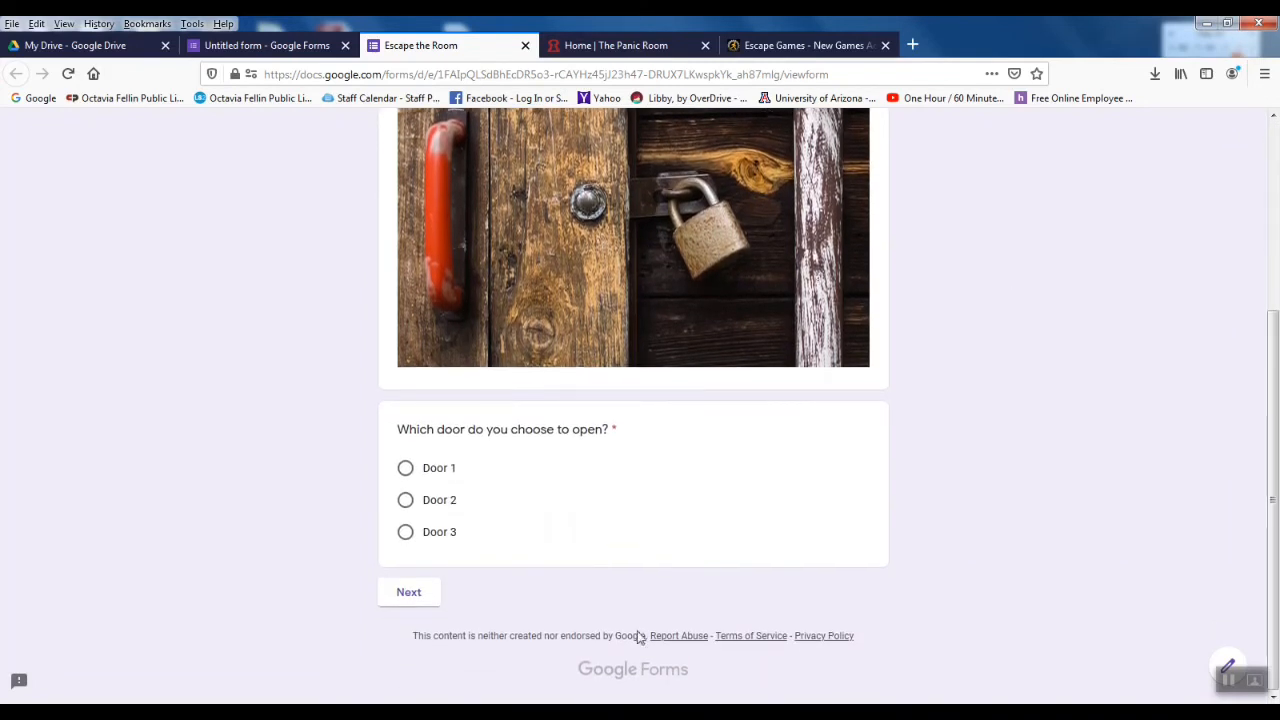
{"action": "left_click", "coordinate": [420, 596]}
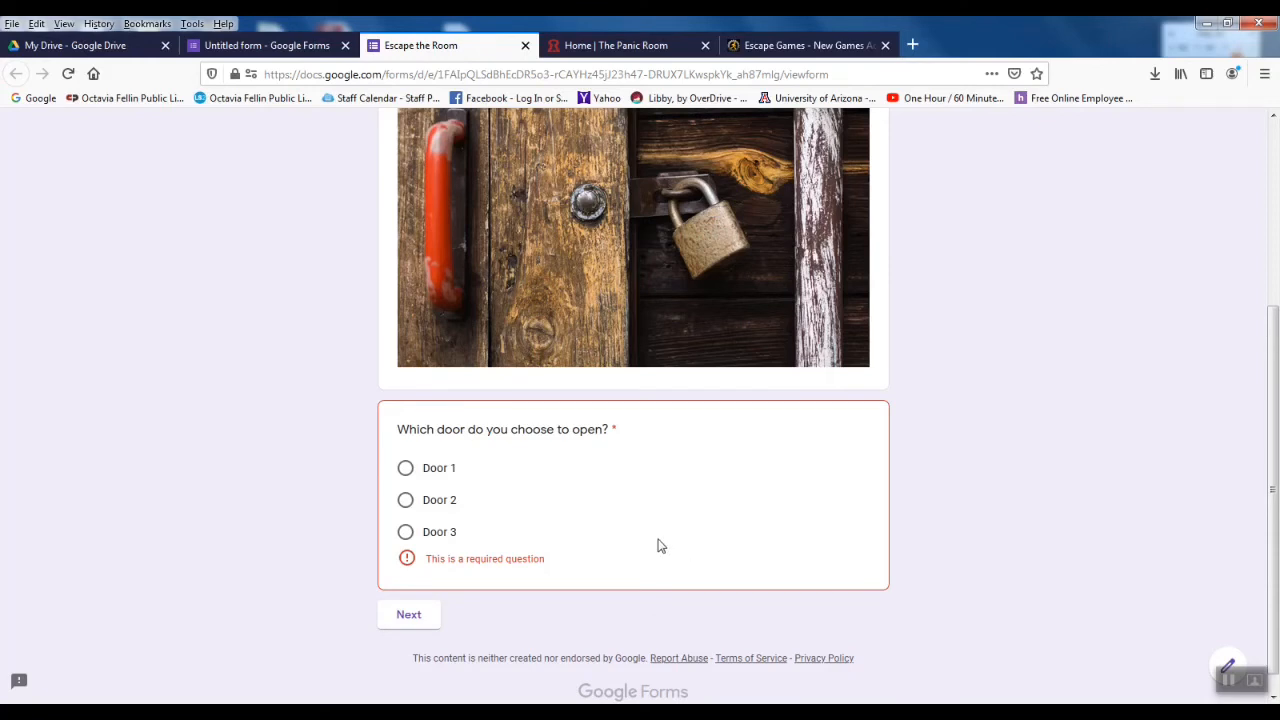
Step: Test the wrong-answer branch in the preview by choosing Door 1 and continuing through the section that follows
{"action": "left_click", "coordinate": [405, 470]}
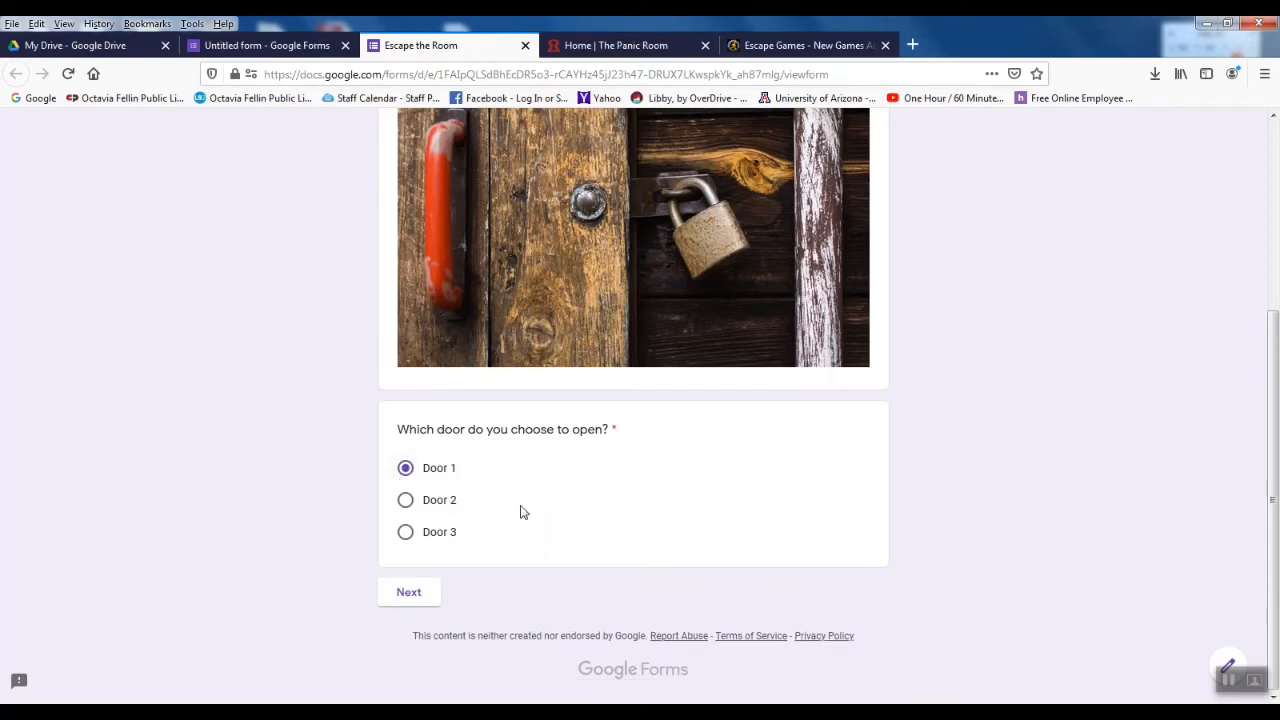
{"action": "left_click", "coordinate": [412, 598]}
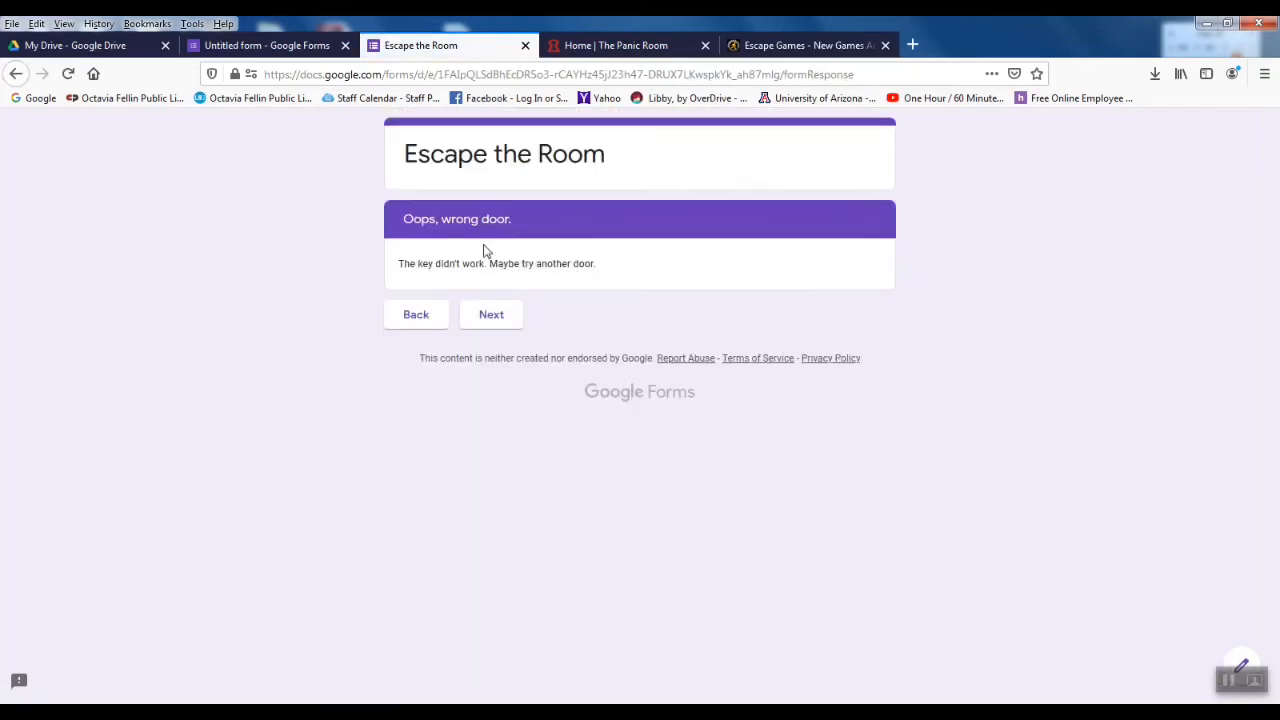
{"action": "left_click", "coordinate": [497, 317]}
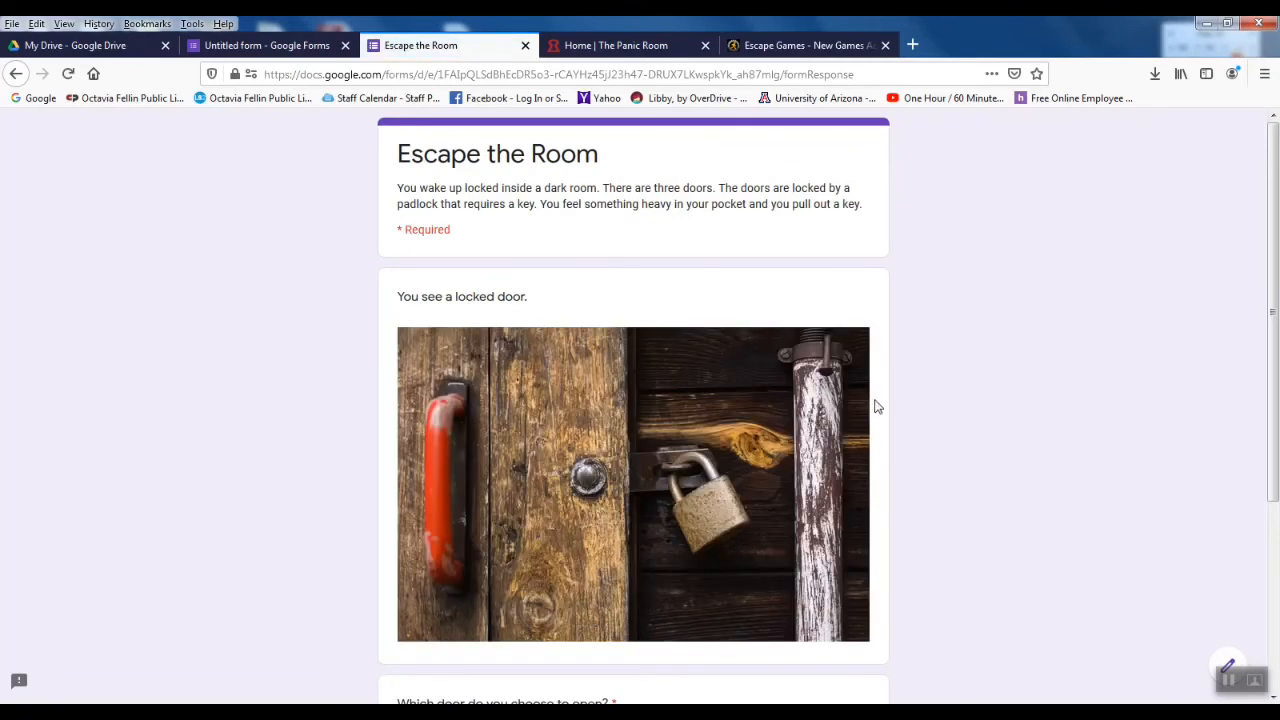
Step: Test the correct-answer branch by choosing Door 2 and continuing to the final section, and close the preview without submitting
{"action": "scroll", "coordinate": [749, 421], "scroll_direction": "down", "scroll_amount": 5}
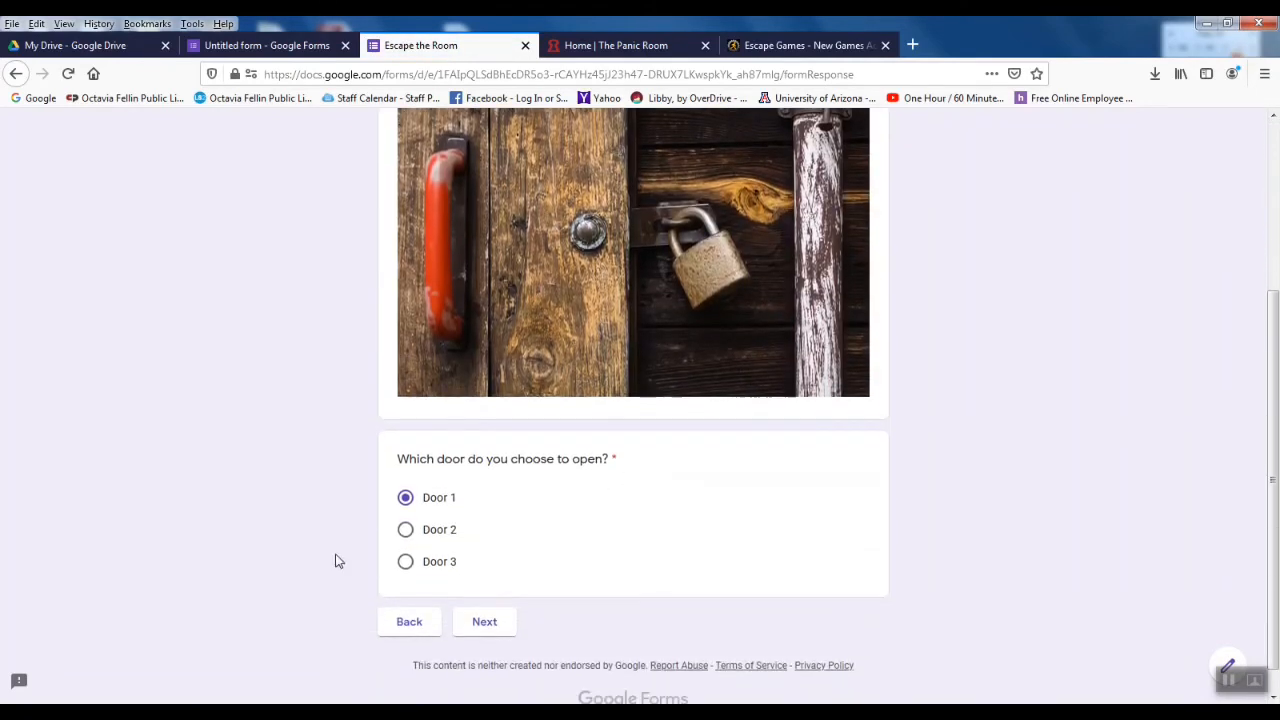
{"action": "left_click", "coordinate": [404, 533]}
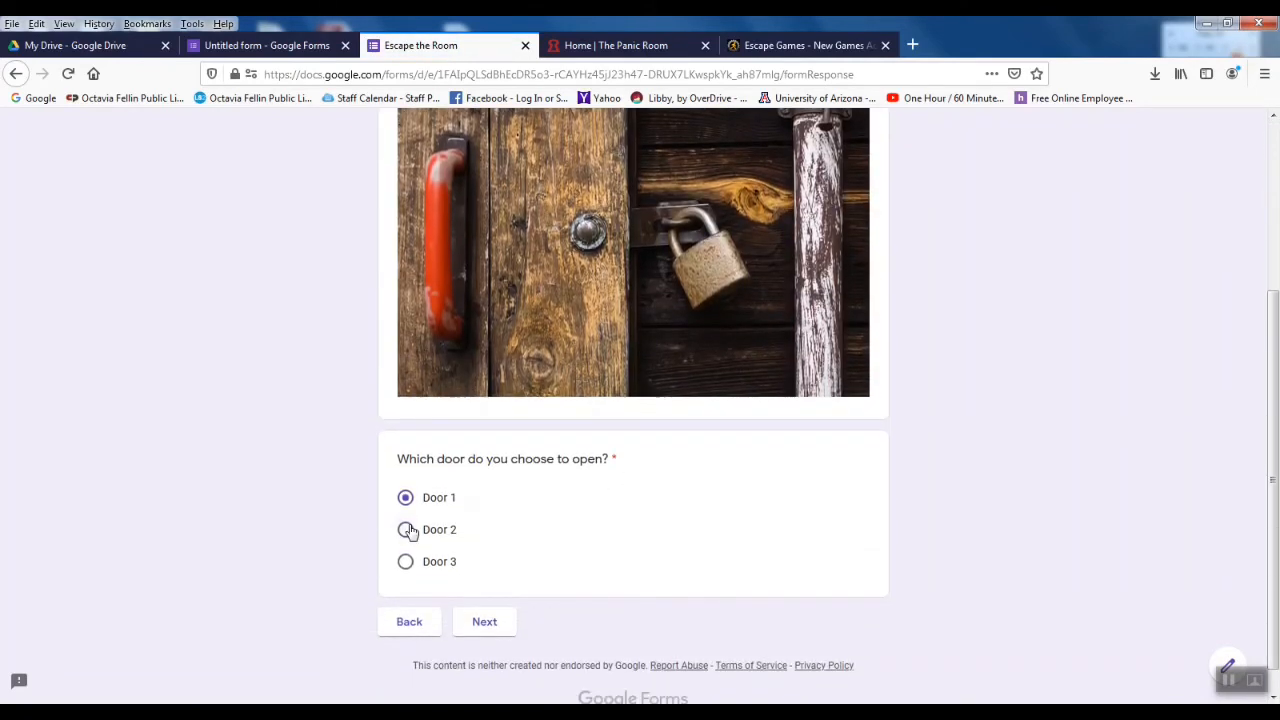
{"action": "left_click", "coordinate": [494, 632]}
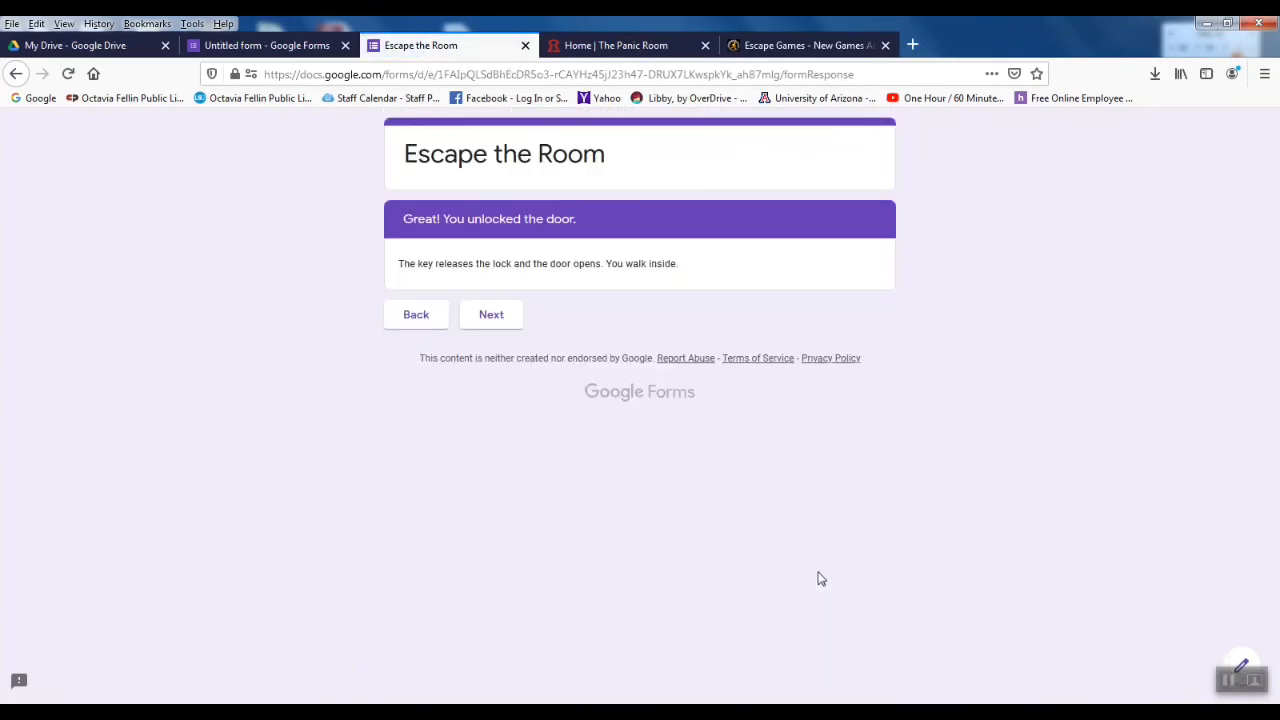
{"action": "left_click", "coordinate": [498, 322]}
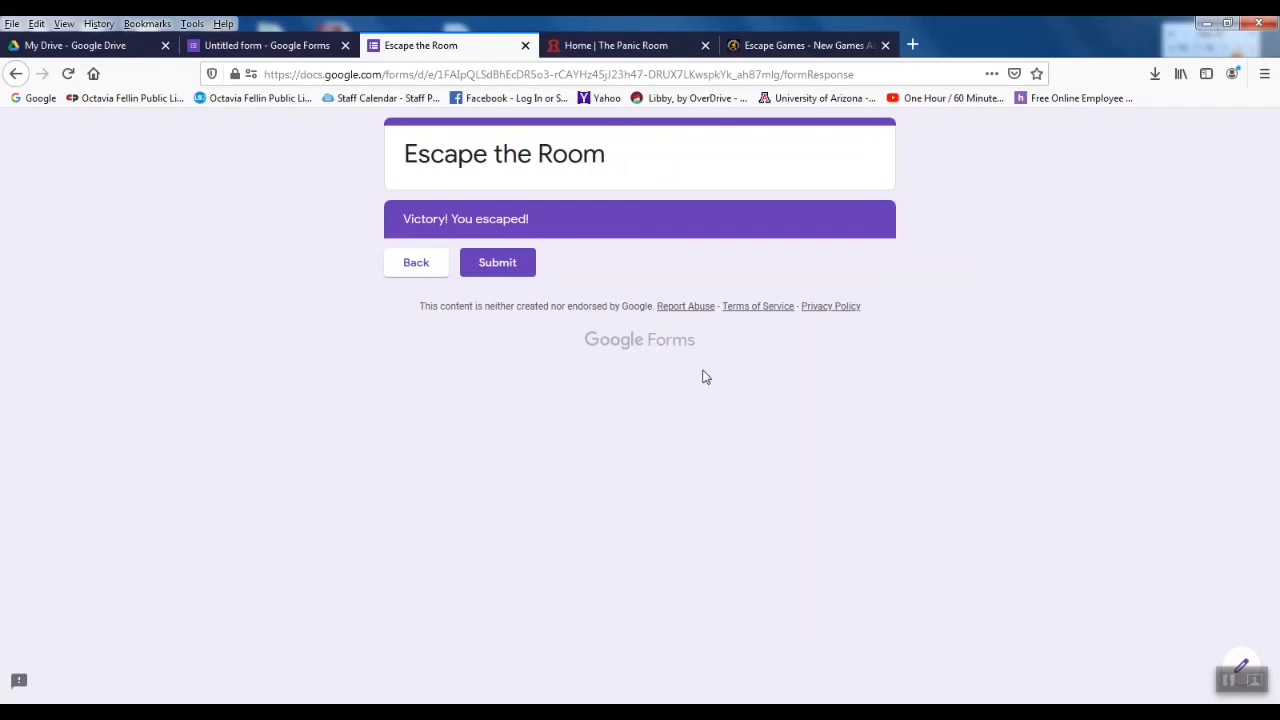
{"action": "left_click", "coordinate": [526, 46]}
{"action": "scroll", "coordinate": [1012, 316], "scroll_direction": "down", "scroll_amount": 3}
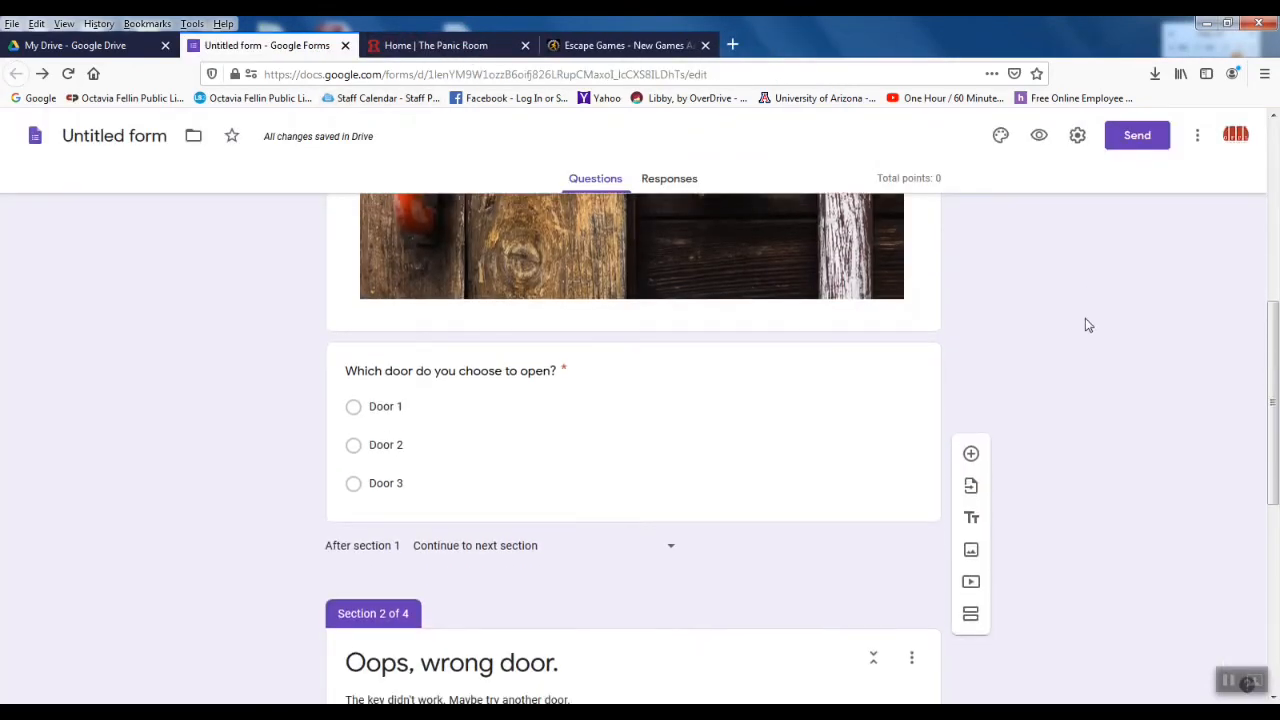
{"action": "scroll", "coordinate": [1066, 329], "scroll_direction": "down", "scroll_amount": 3}
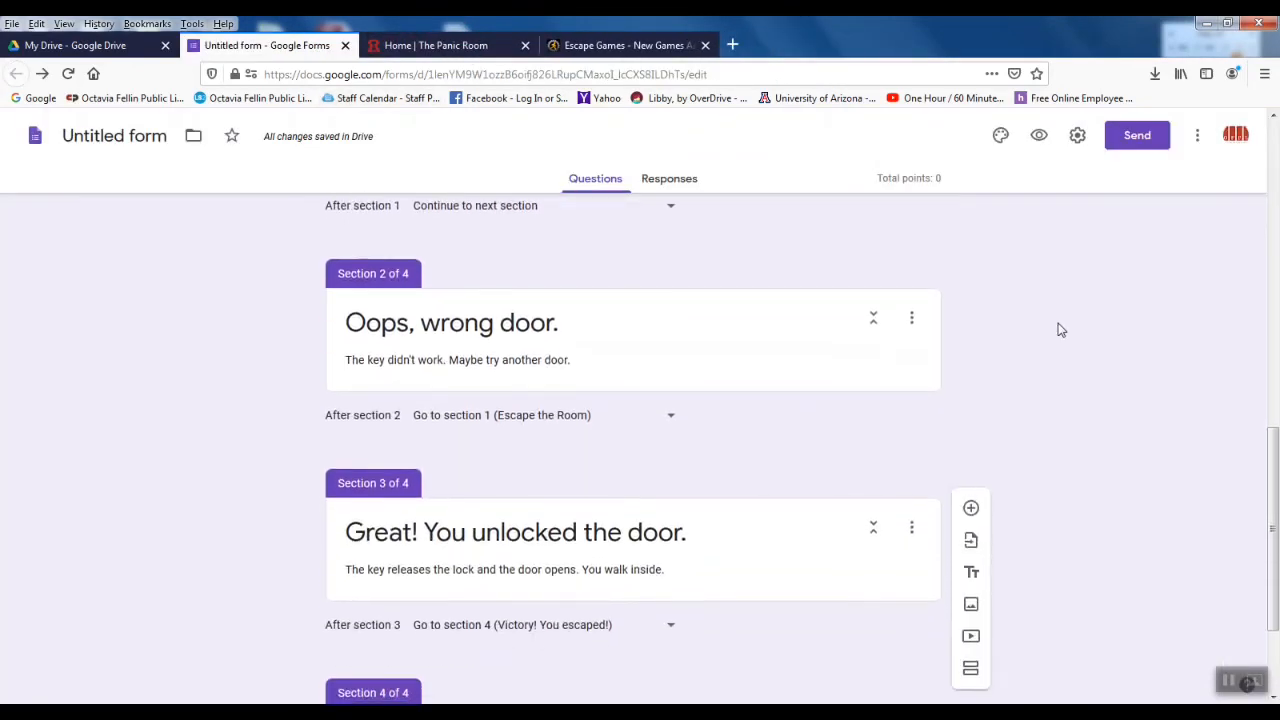
{"action": "scroll", "coordinate": [1061, 330], "scroll_direction": "down", "scroll_amount": 1}
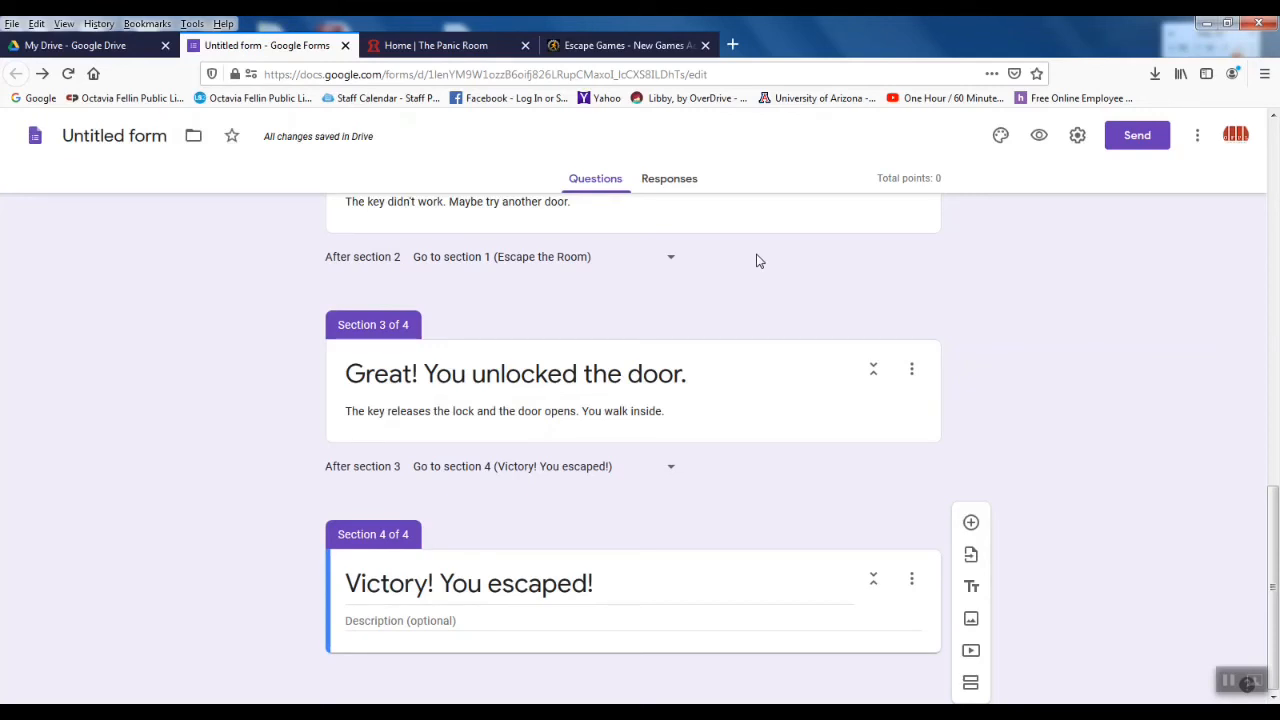
Step: Switch to the 365 Escape website and look over its home page with the game categories and featured escape games
{"action": "left_click", "coordinate": [618, 46]}
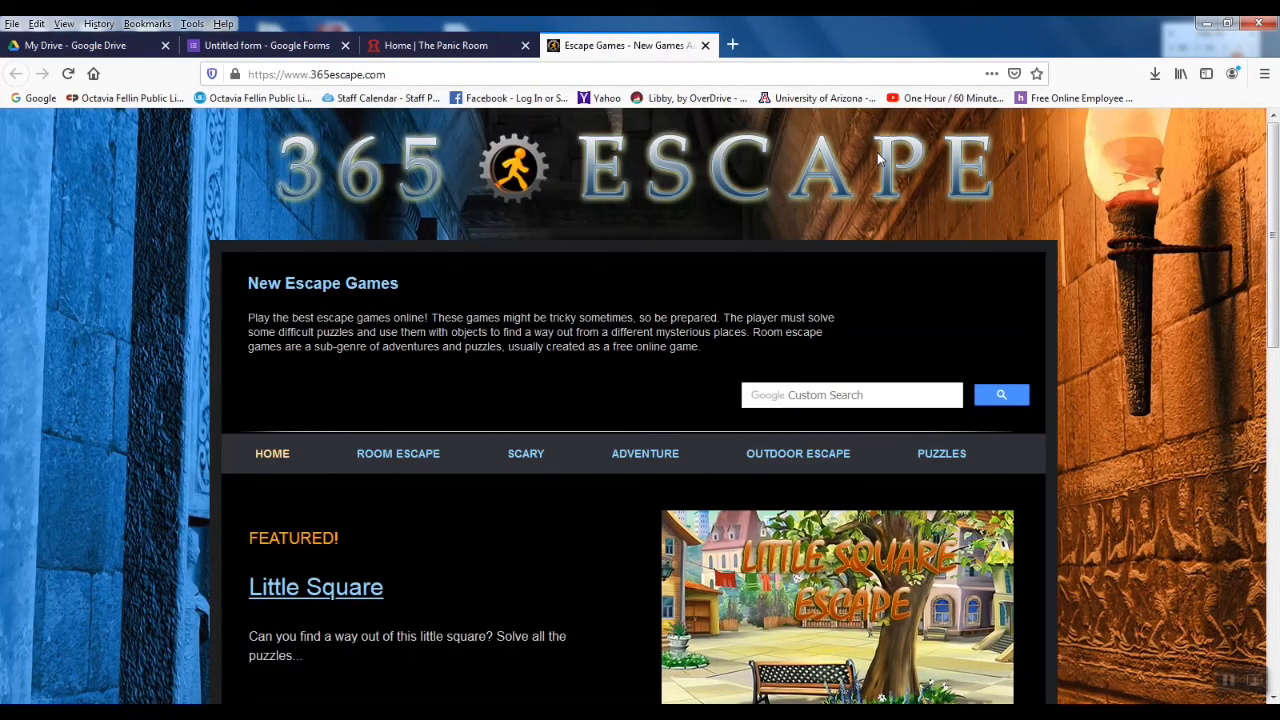
{"action": "scroll", "coordinate": [1088, 289], "scroll_direction": "down", "scroll_amount": 1}
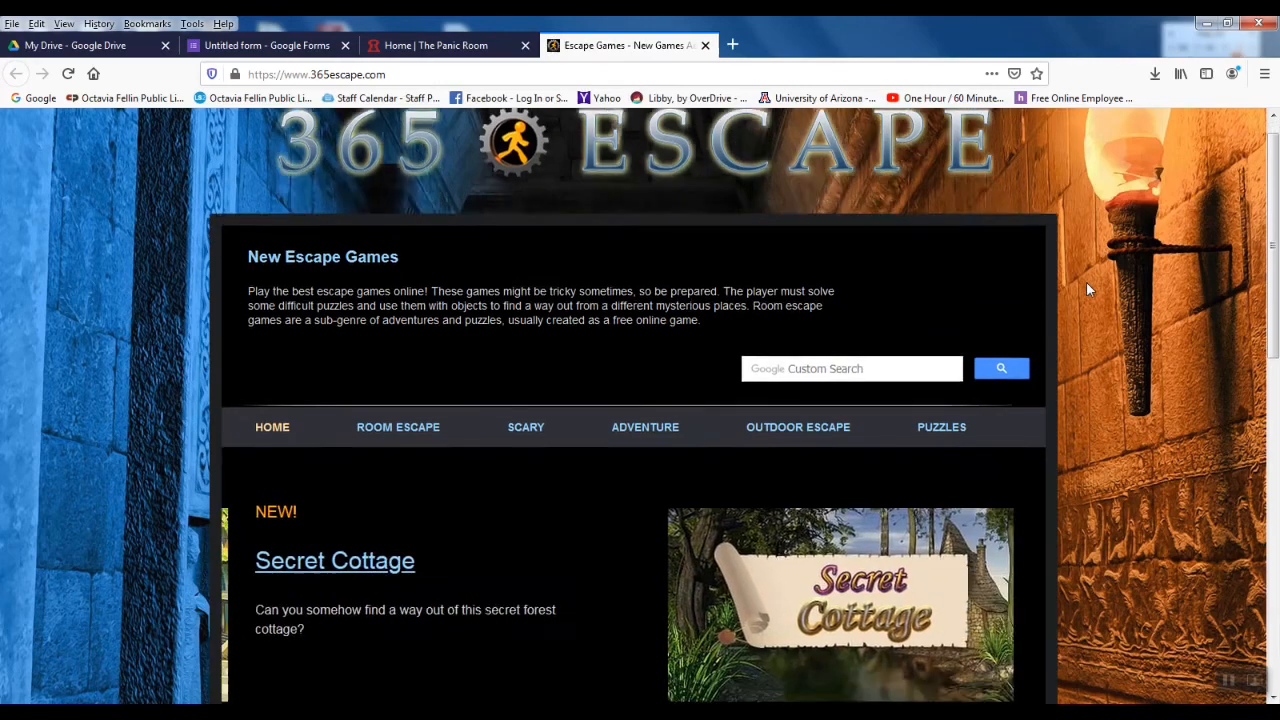
{"action": "scroll", "coordinate": [1086, 288], "scroll_direction": "down", "scroll_amount": 3}
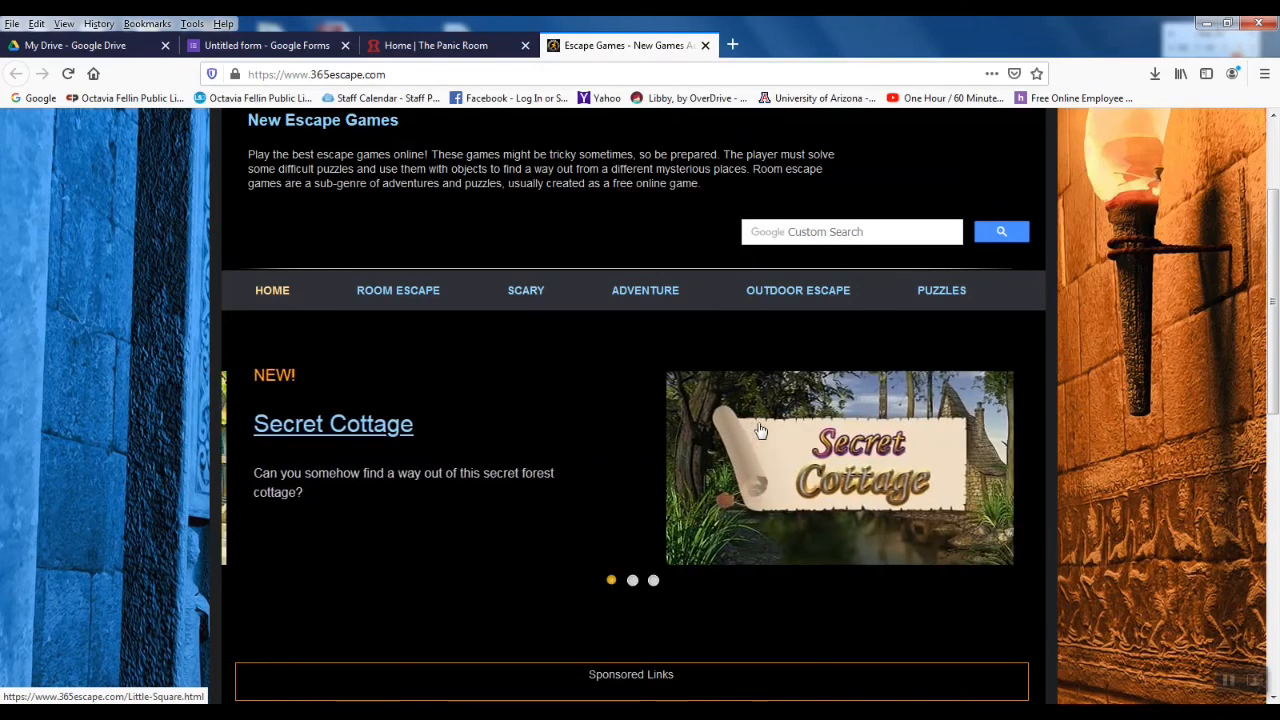
{"action": "scroll", "coordinate": [760, 430], "scroll_direction": "up", "scroll_amount": 2}
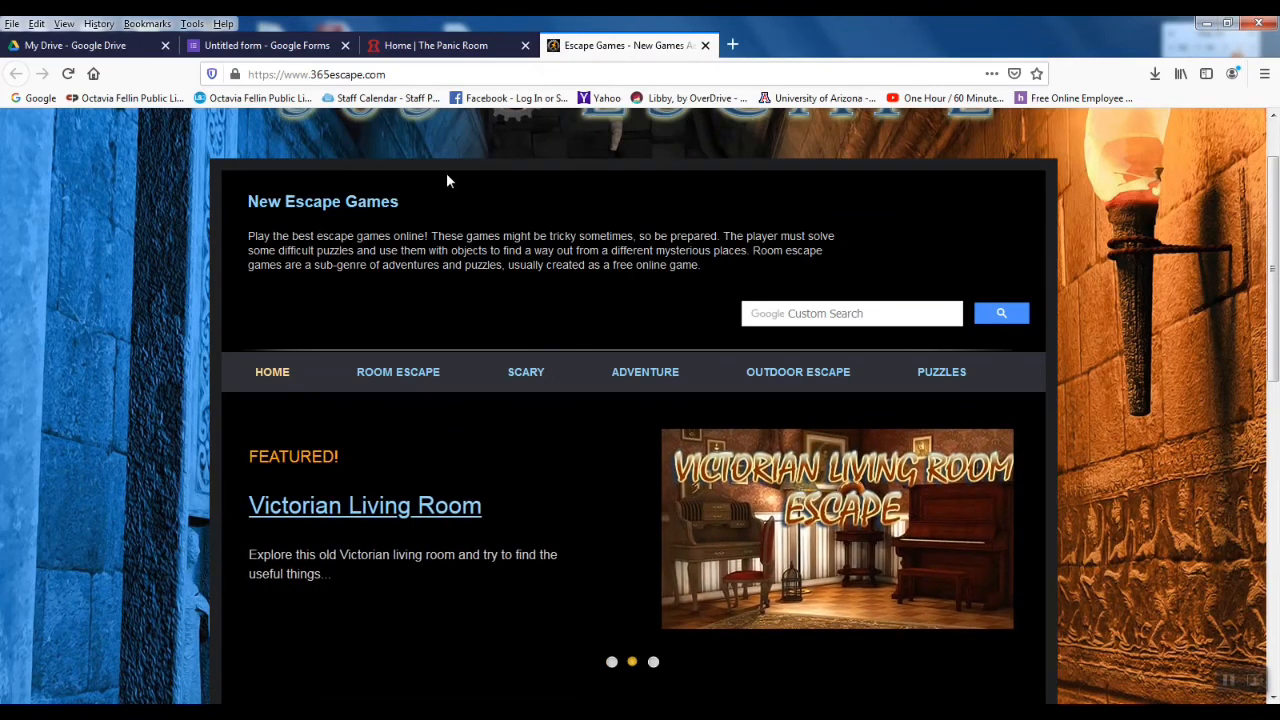
{"action": "scroll", "coordinate": [447, 178], "scroll_direction": "up", "scroll_amount": 2}
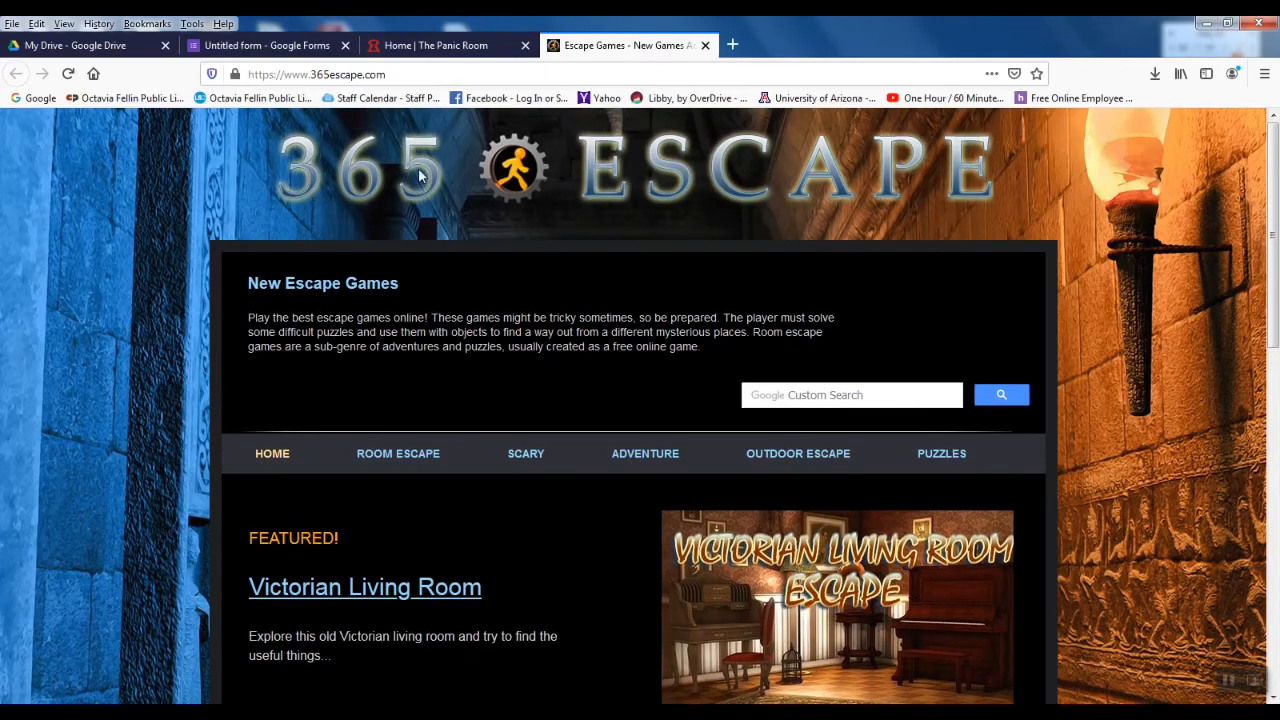
Step: Switch to The Panic Room website and examine the home page's notice and artwork about its online escape room games
{"action": "left_click", "coordinate": [412, 46]}
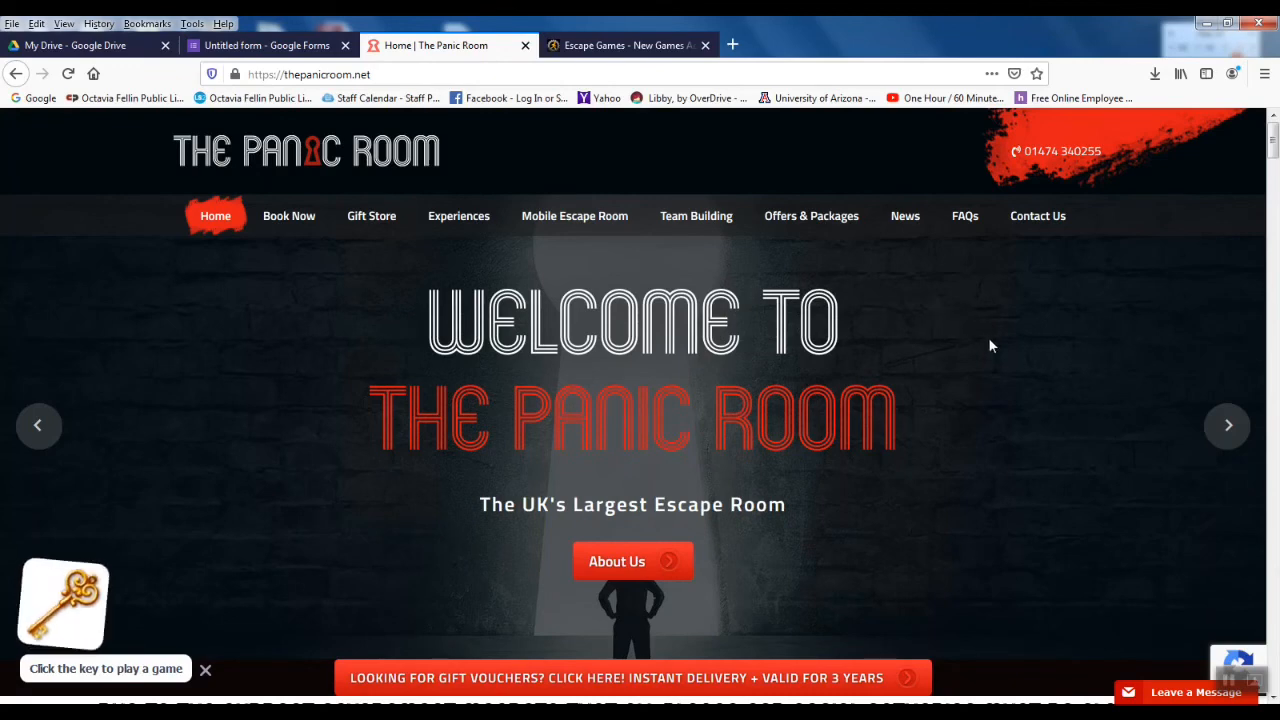
{"action": "scroll", "coordinate": [990, 346], "scroll_direction": "down", "scroll_amount": 3}
{"action": "scroll", "coordinate": [990, 346], "scroll_direction": "down", "scroll_amount": 3}
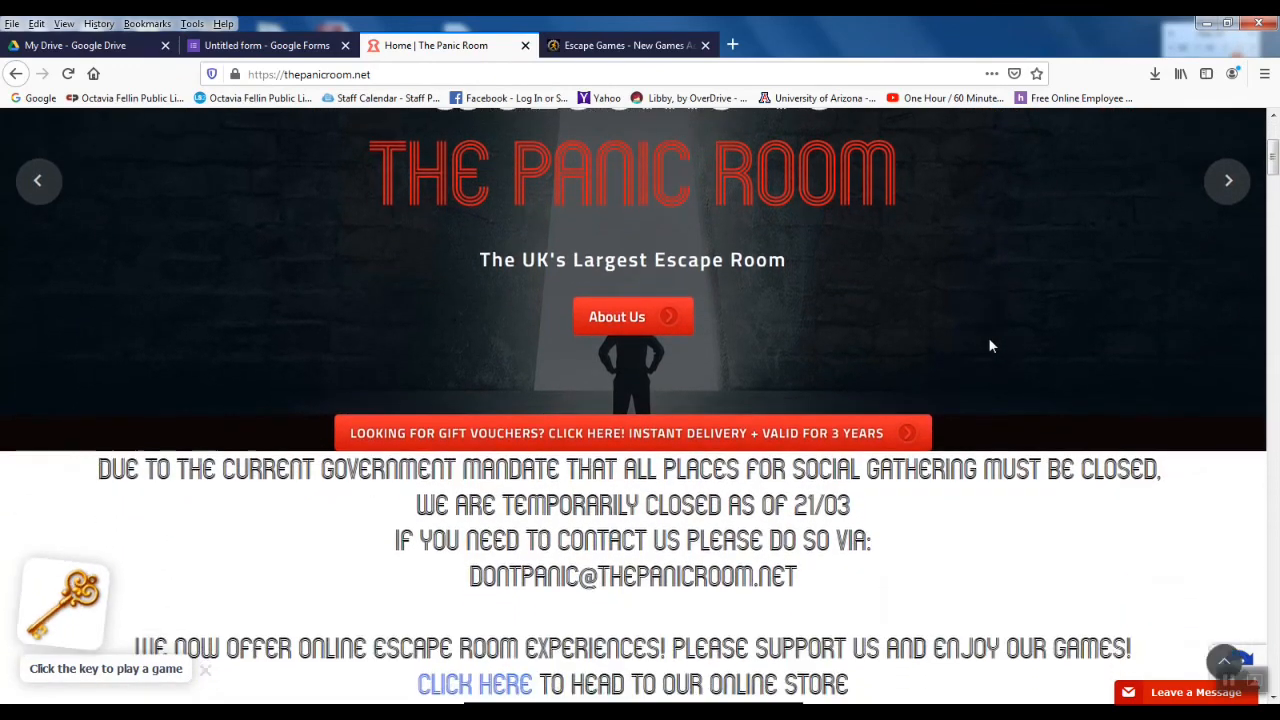
{"action": "scroll", "coordinate": [990, 346], "scroll_direction": "down", "scroll_amount": 3}
{"action": "scroll", "coordinate": [990, 346], "scroll_direction": "down", "scroll_amount": 1}
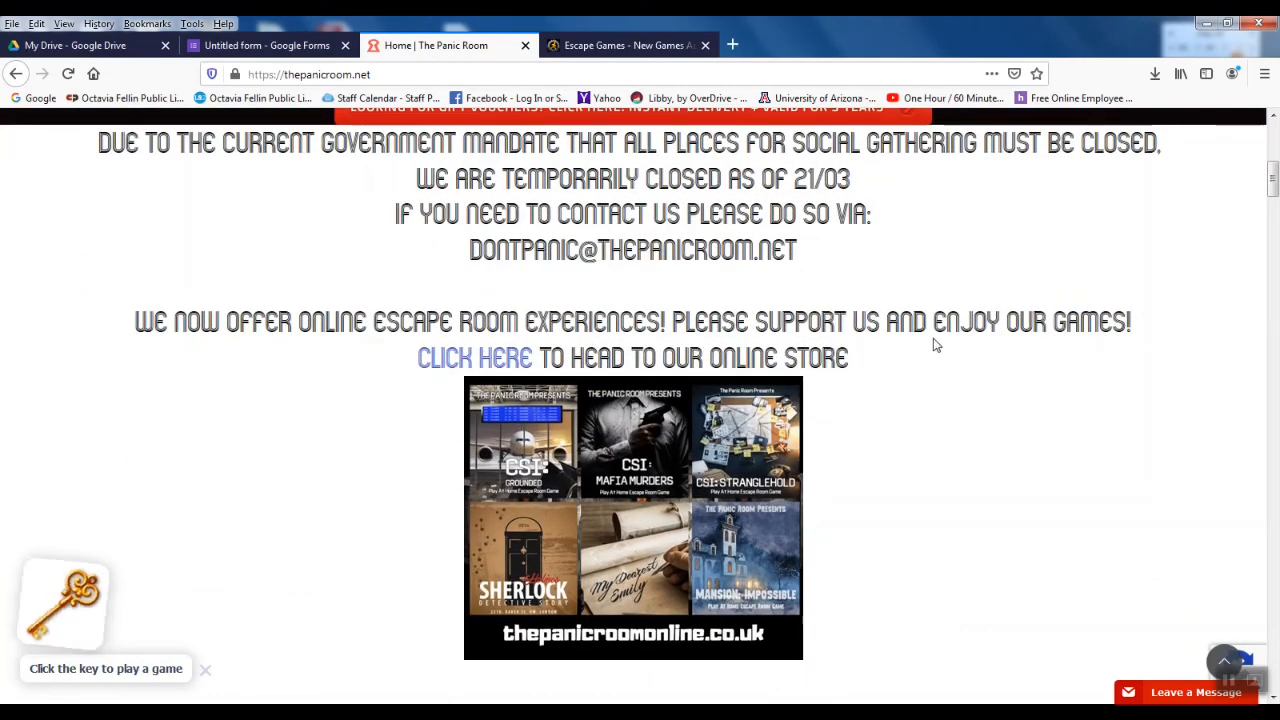
{"action": "scroll", "coordinate": [1142, 346], "scroll_direction": "down", "scroll_amount": 1}
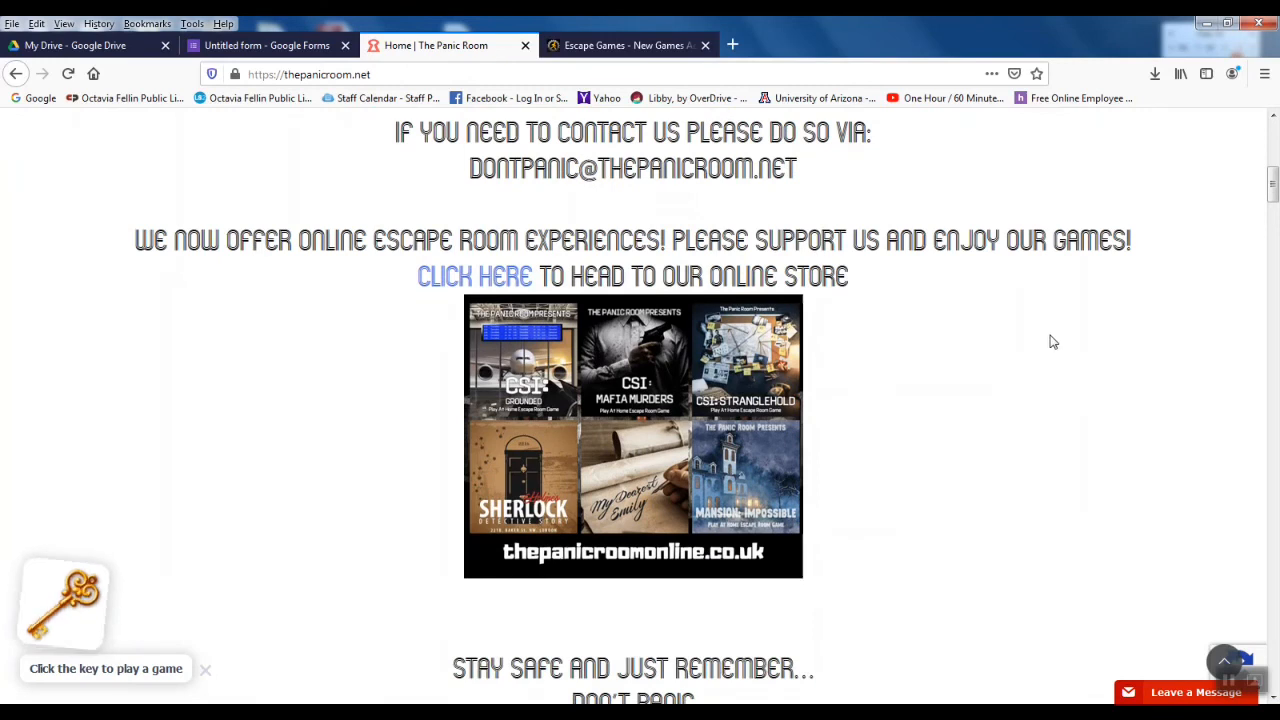
{"action": "scroll", "coordinate": [1052, 342], "scroll_direction": "down", "scroll_amount": 1}
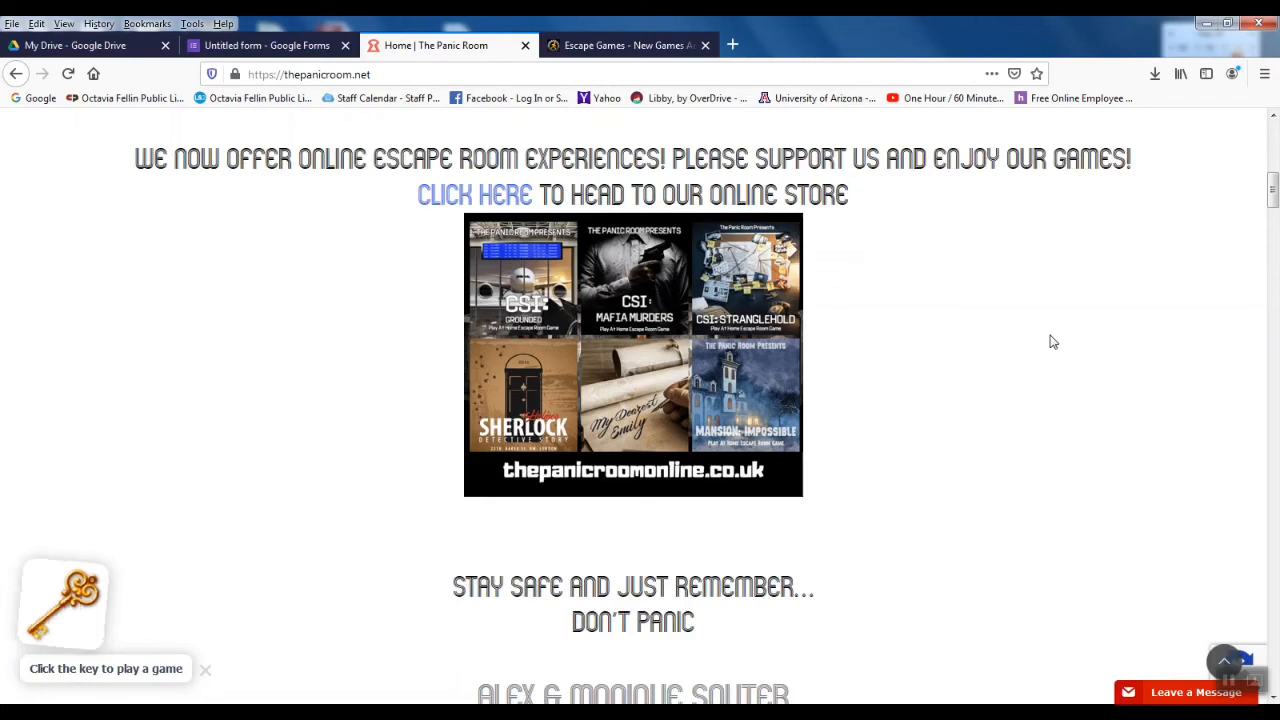
{"action": "scroll", "coordinate": [994, 352], "scroll_direction": "down", "scroll_amount": 2}
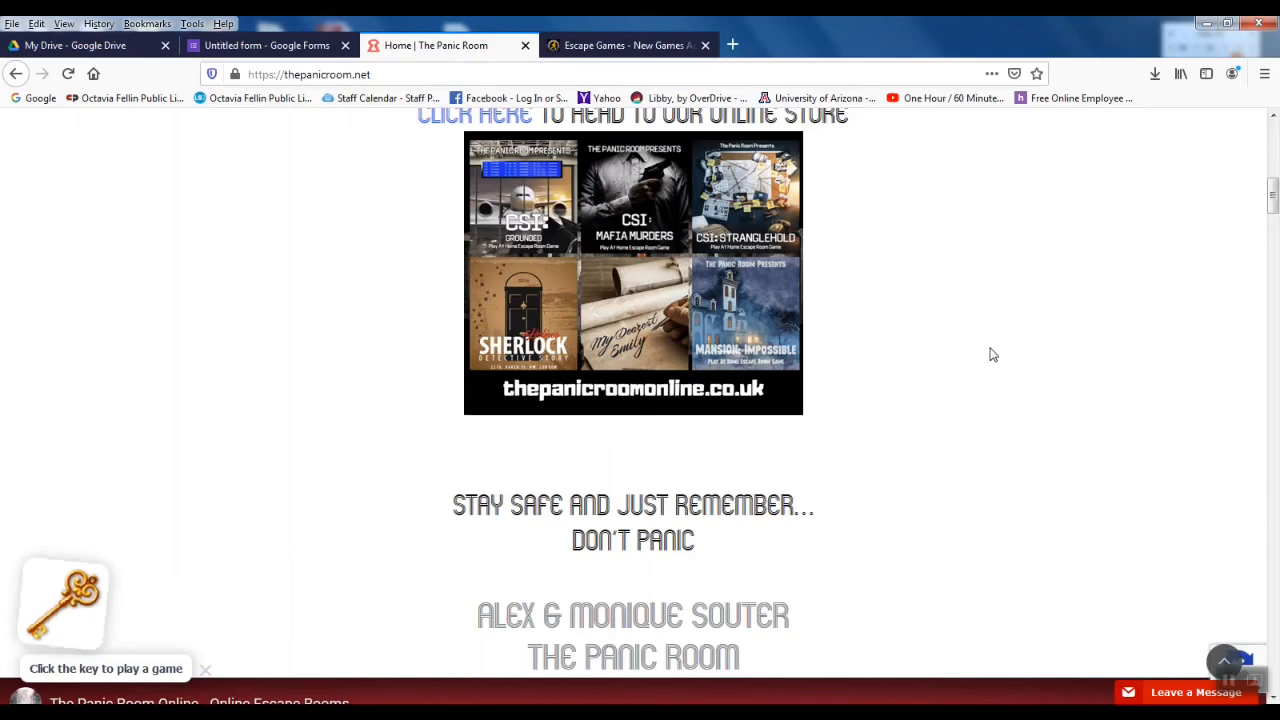
{"action": "scroll", "coordinate": [992, 354], "scroll_direction": "up", "scroll_amount": 8}
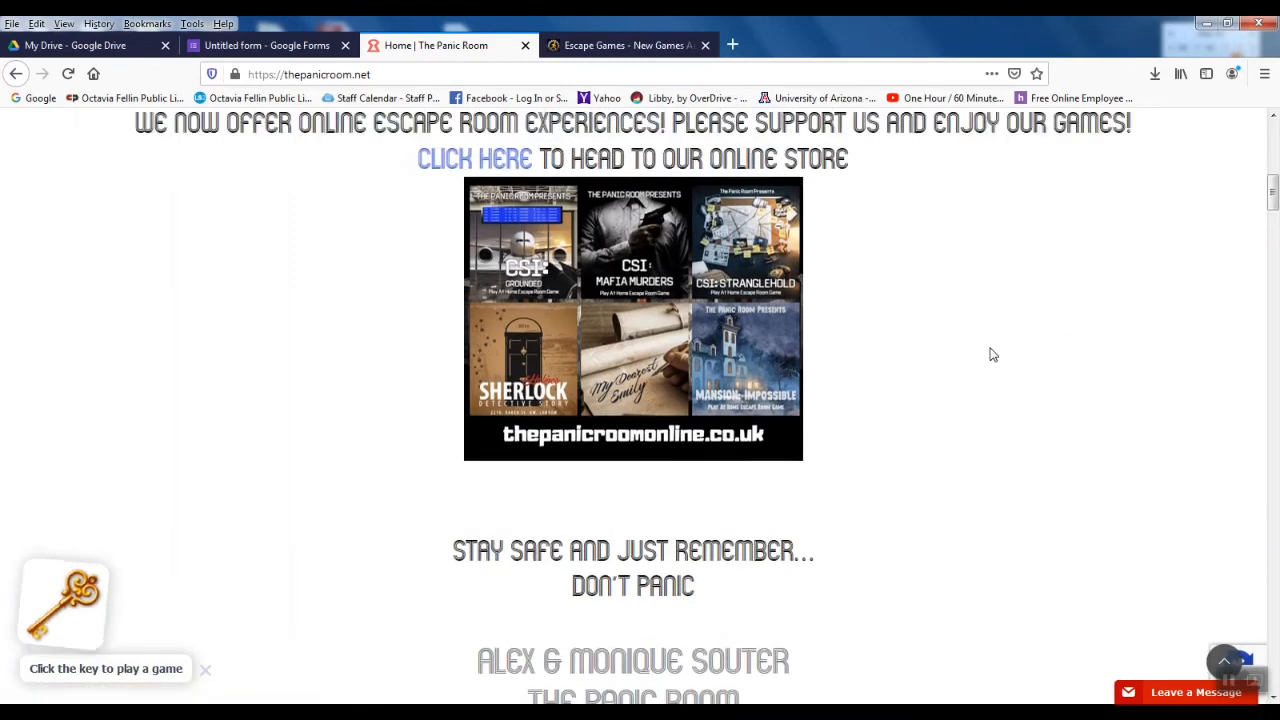